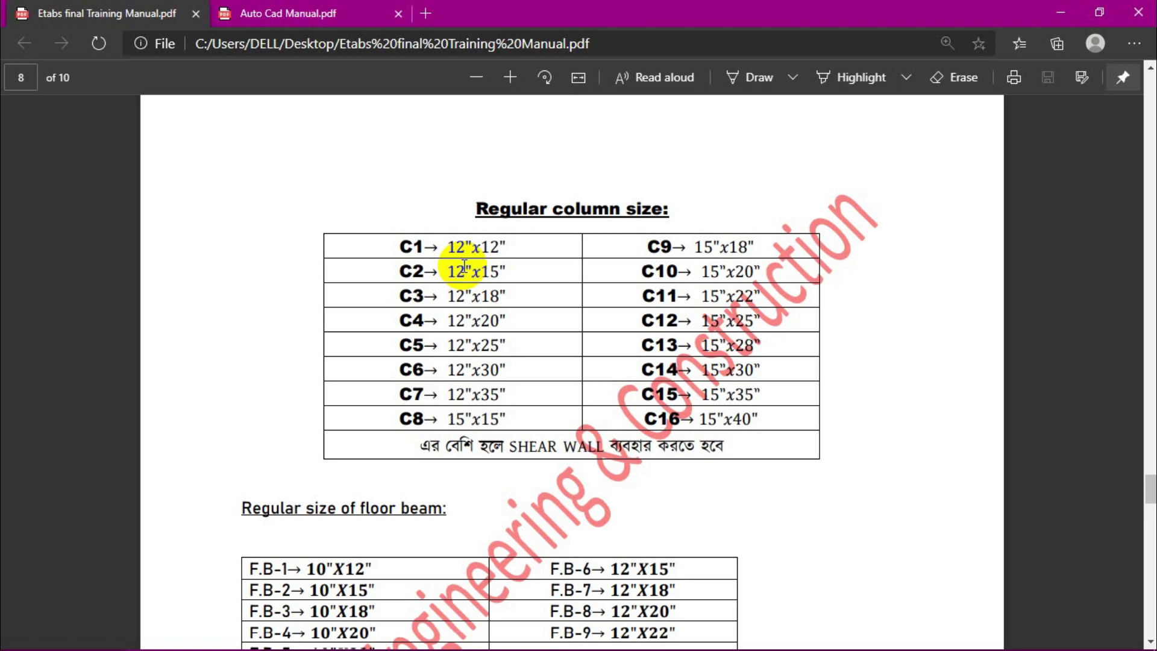
Review the regular column sizes C1 to C16 and the shear wall note below them in the Etabs training manual.
drag(464, 265, 810, 445)
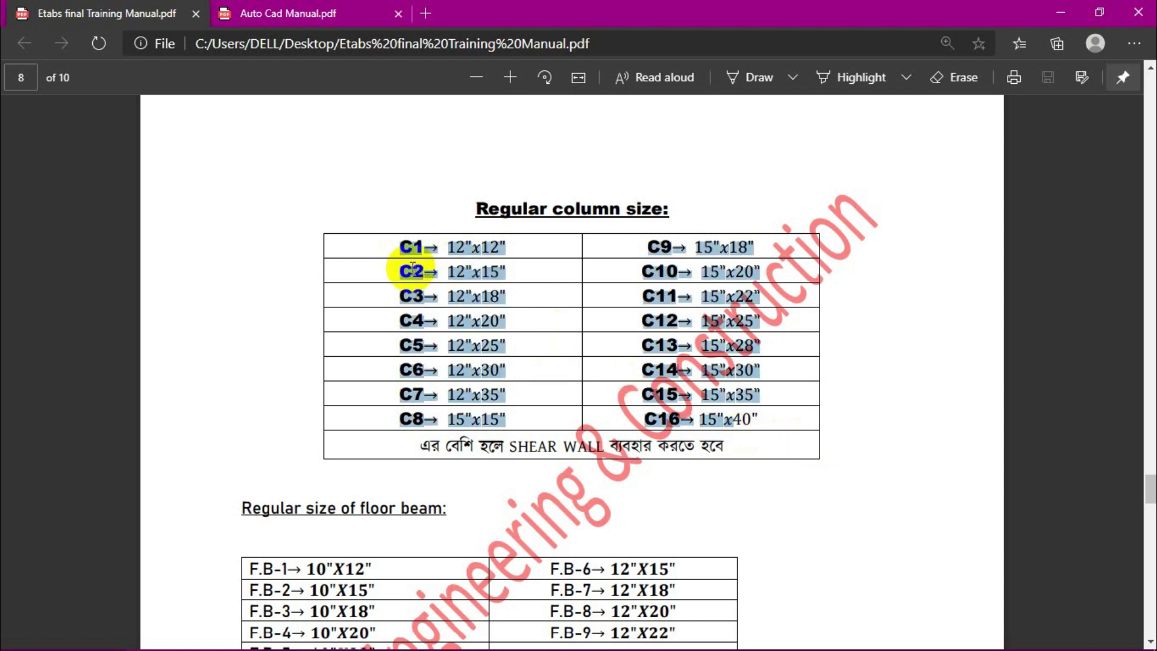
click(395, 253)
double_click(400, 248)
drag(399, 248, 788, 387)
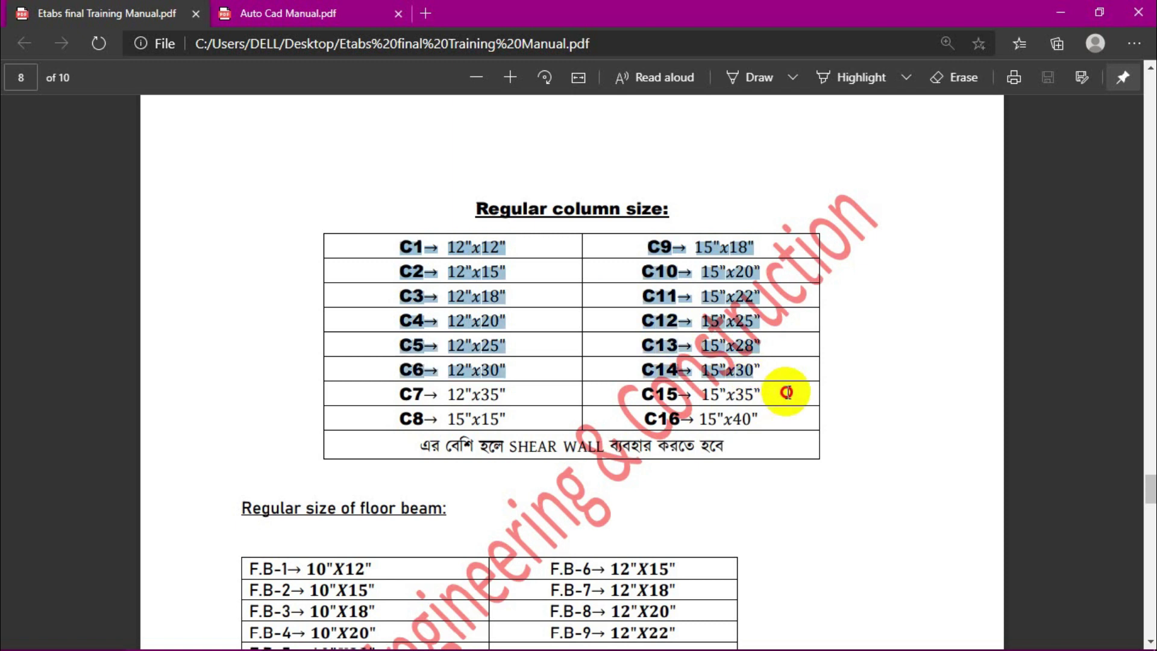
scroll(418, 447, down, 2)
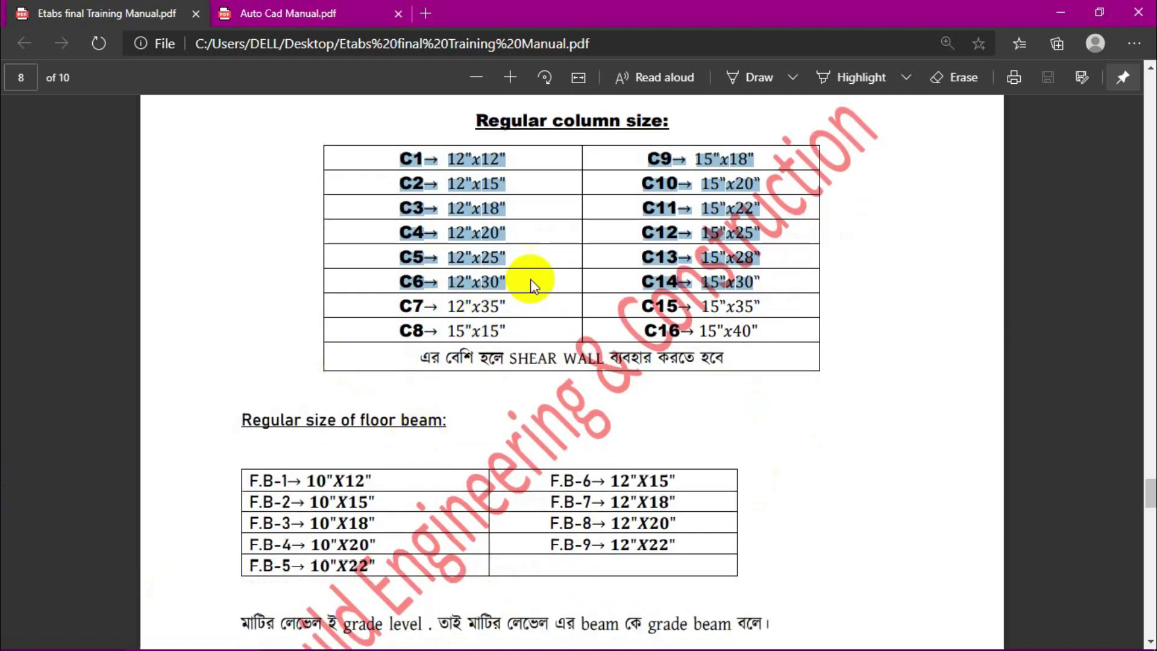
click(459, 349)
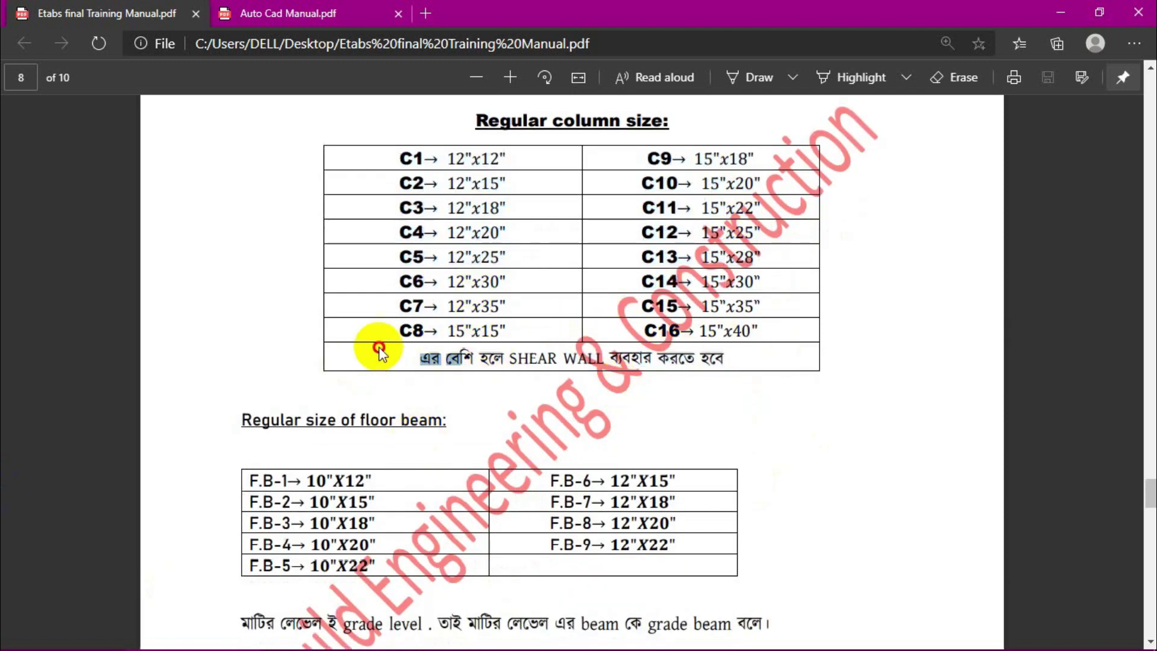
scroll(578, 356, up, 4)
scroll(692, 455, down, 4)
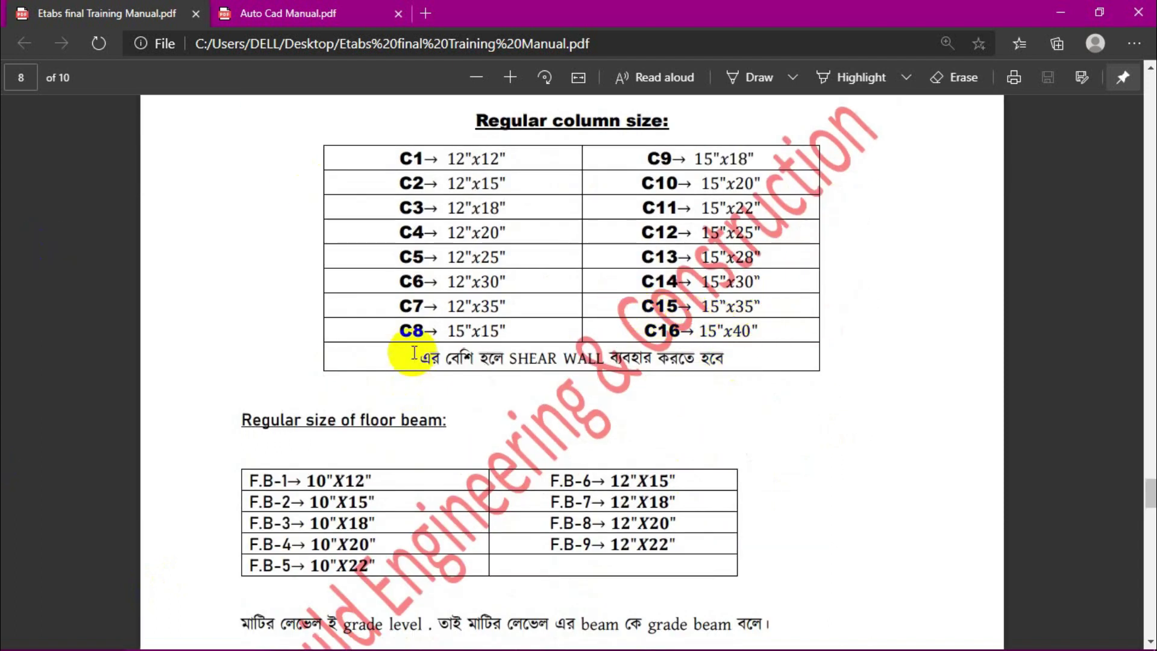
drag(698, 331, 766, 329)
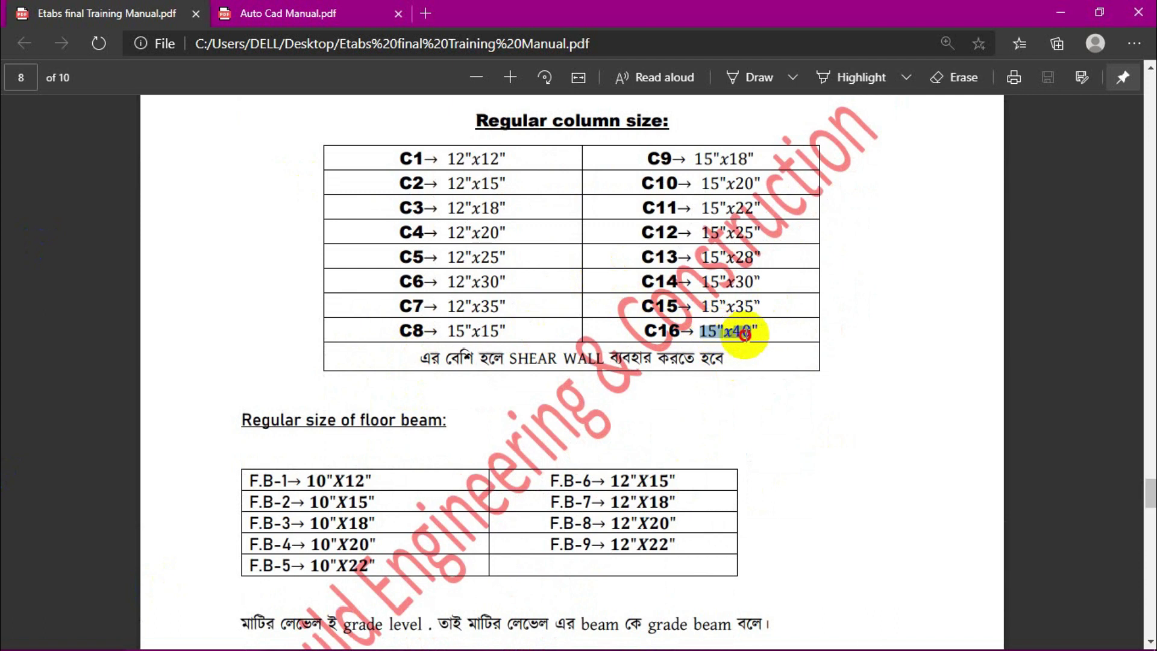
click(525, 360)
drag(432, 358, 726, 359)
scroll(467, 373, up, 2)
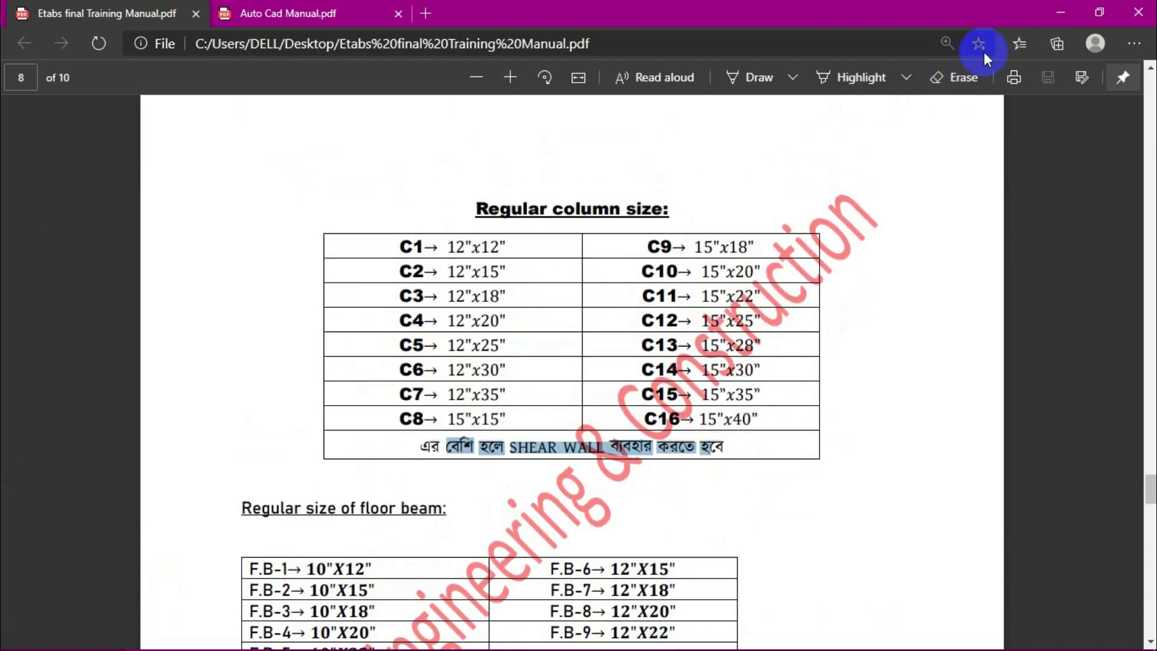
Switch to ETABS, open the frame section definitions and look through the list of existing frame properties.
click(1056, 12)
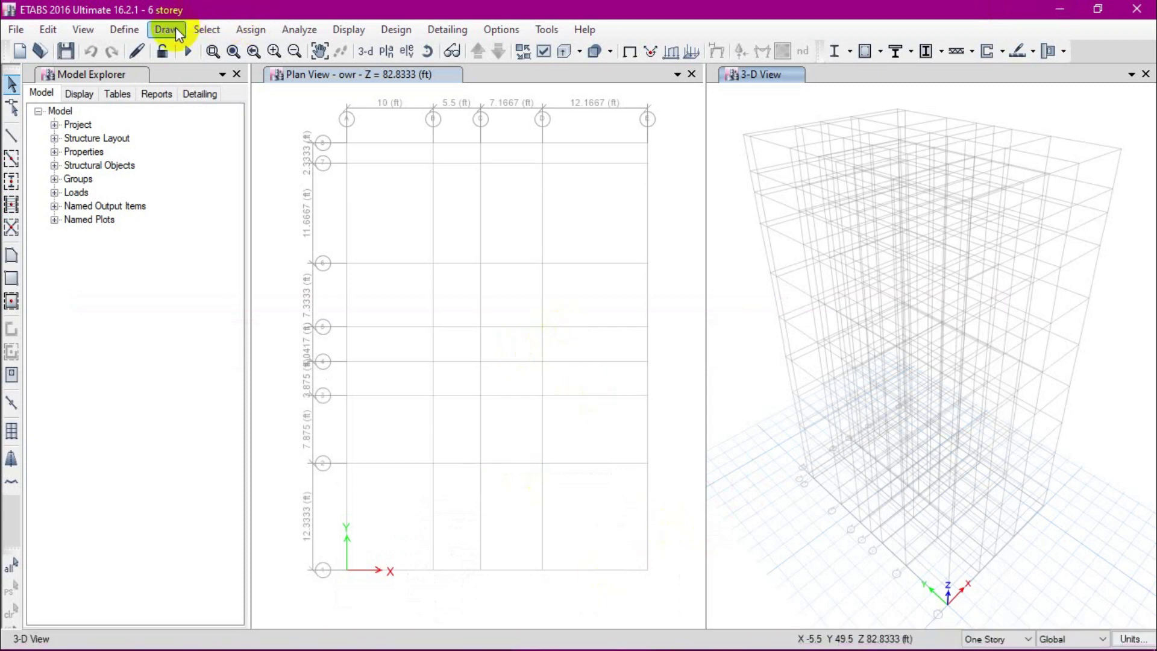
click(133, 34)
mouse_move(170, 74)
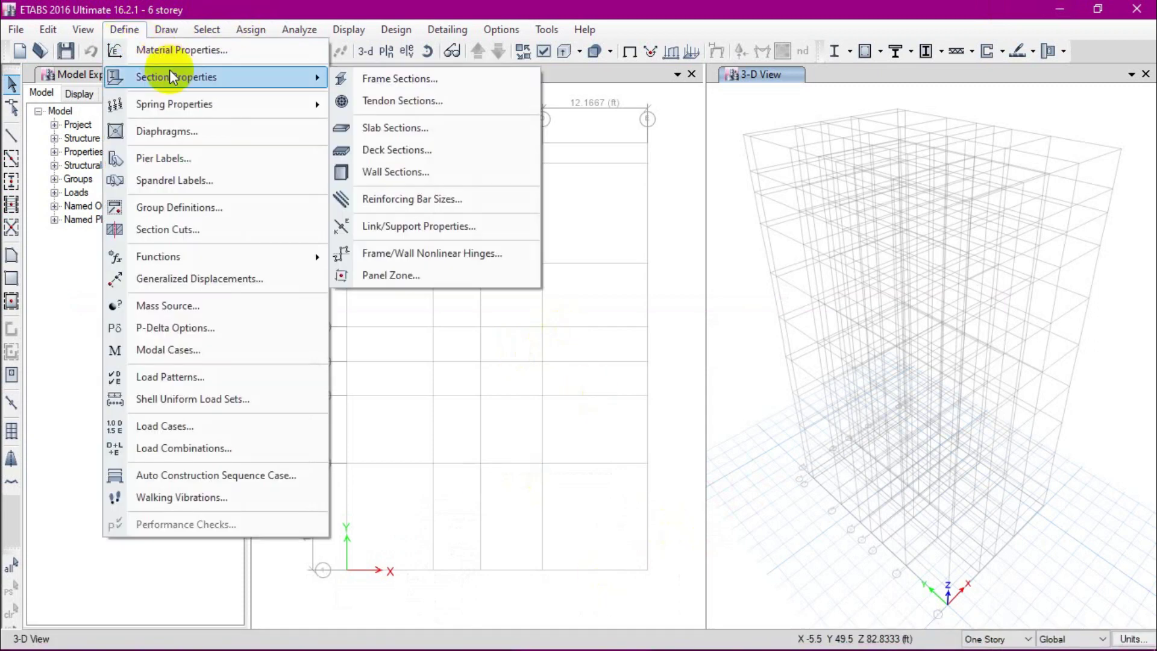
click(410, 78)
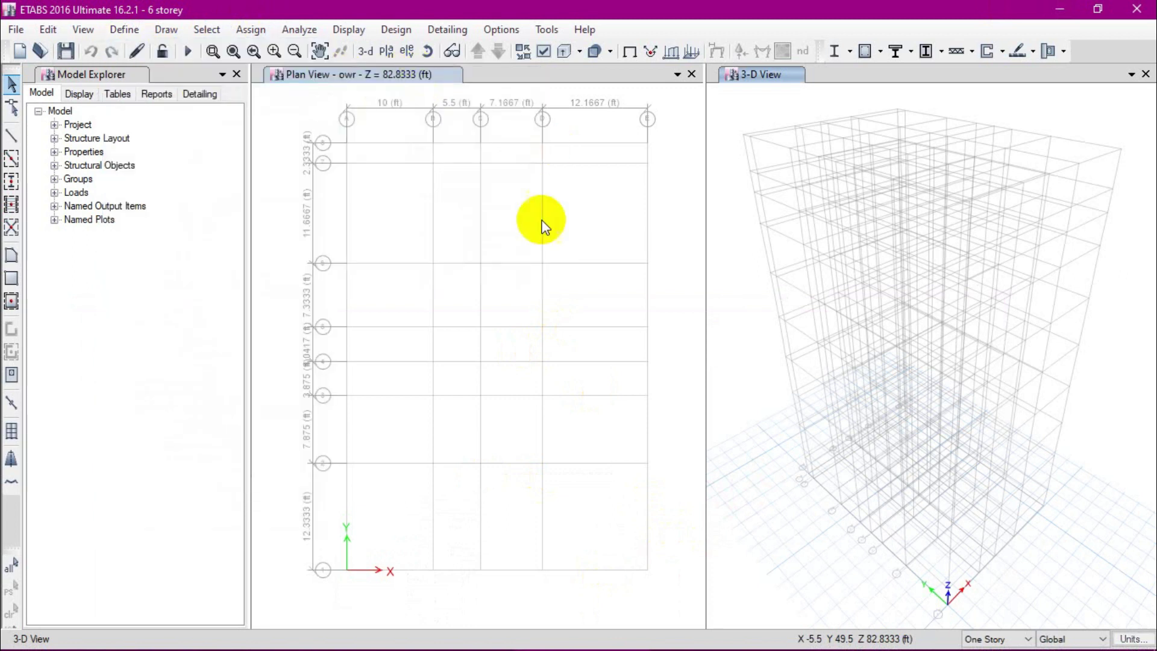
scroll(459, 326, down, 15)
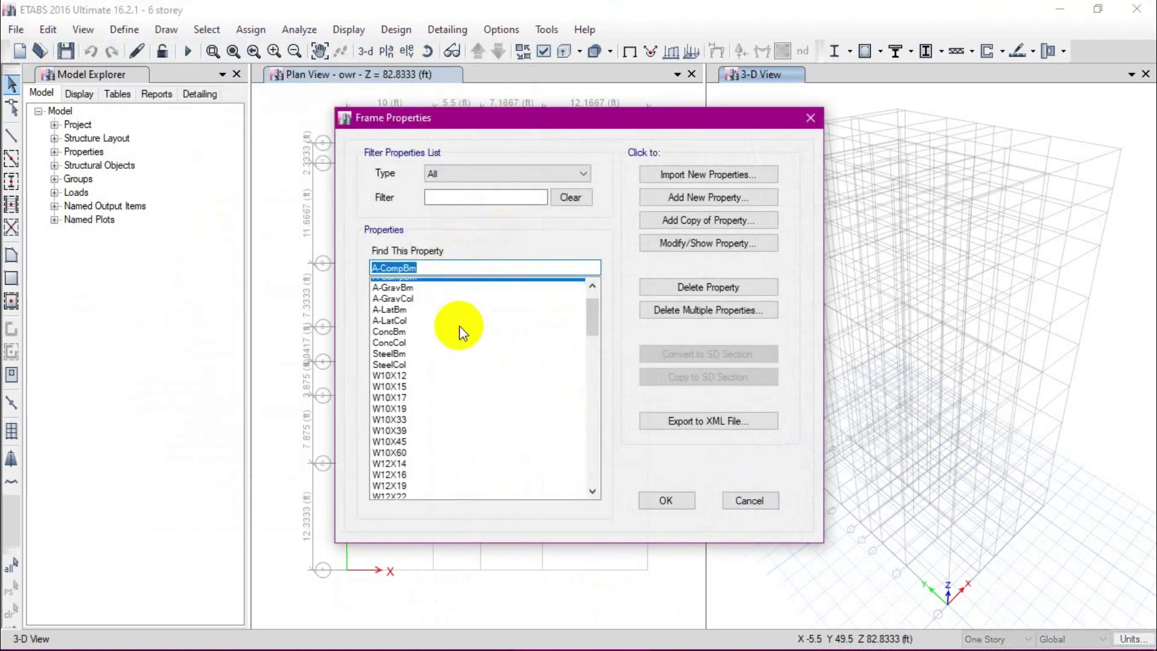
scroll(459, 326, down, 15)
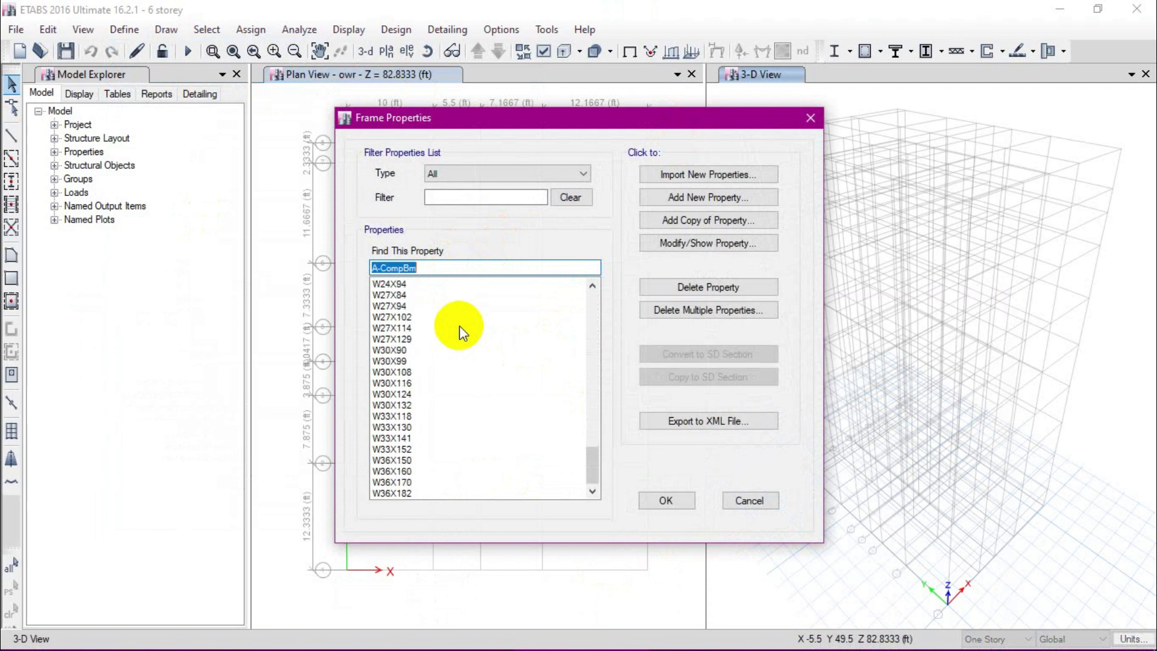
scroll(460, 326, up, 20)
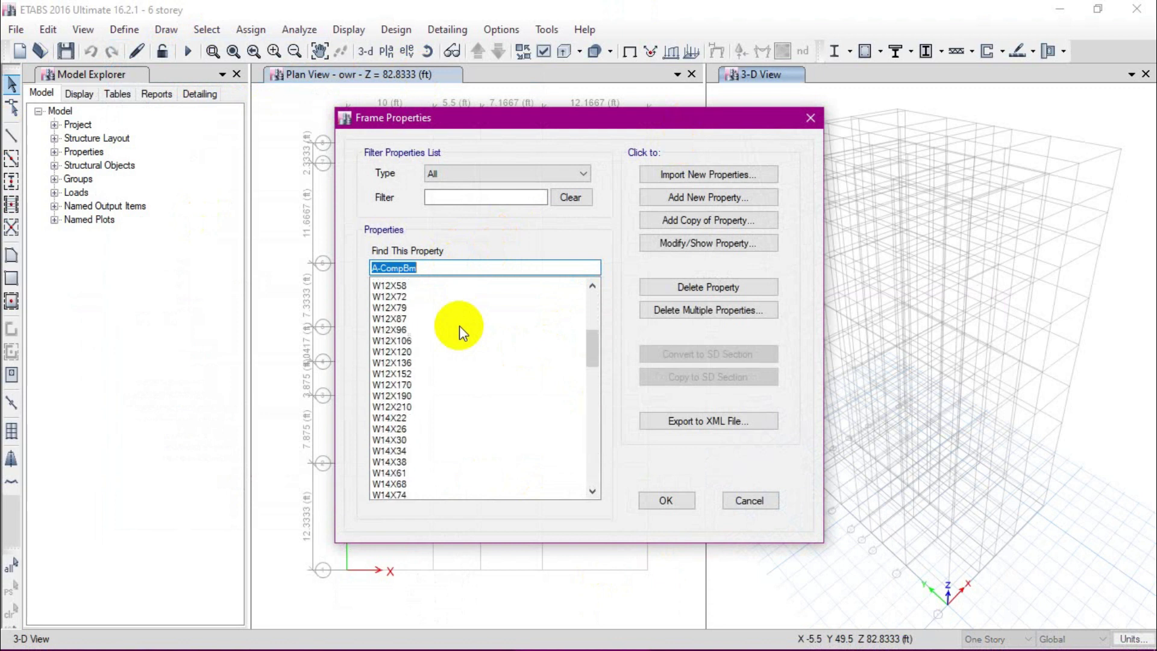
scroll(459, 326, up, 1)
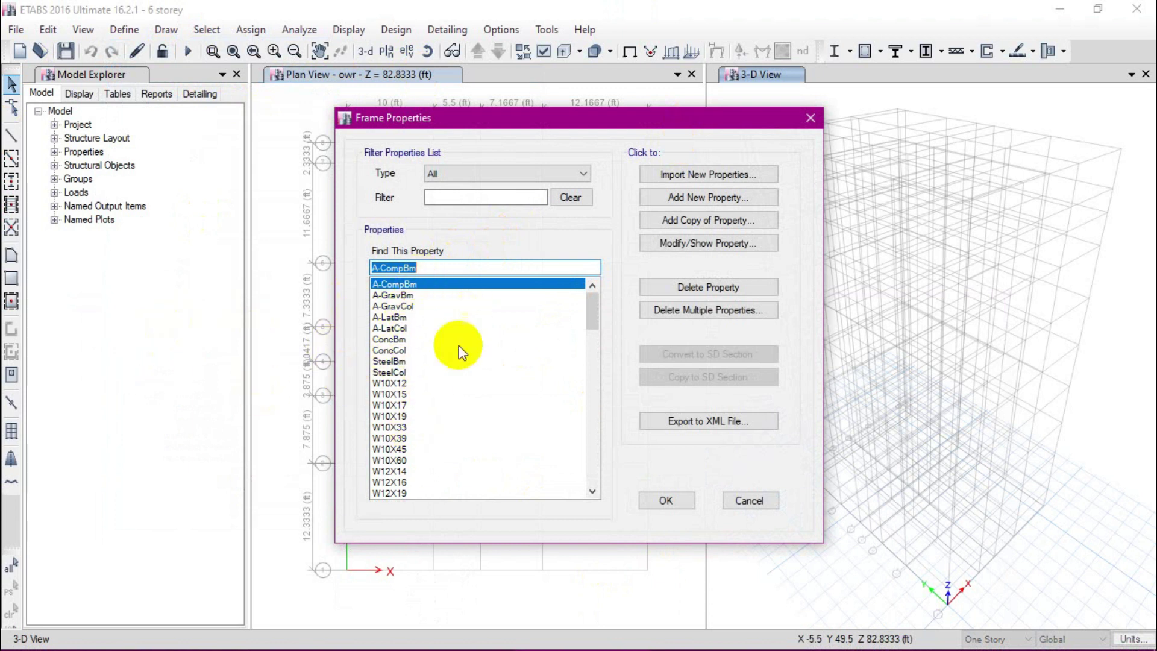
scroll(503, 392, down, 6)
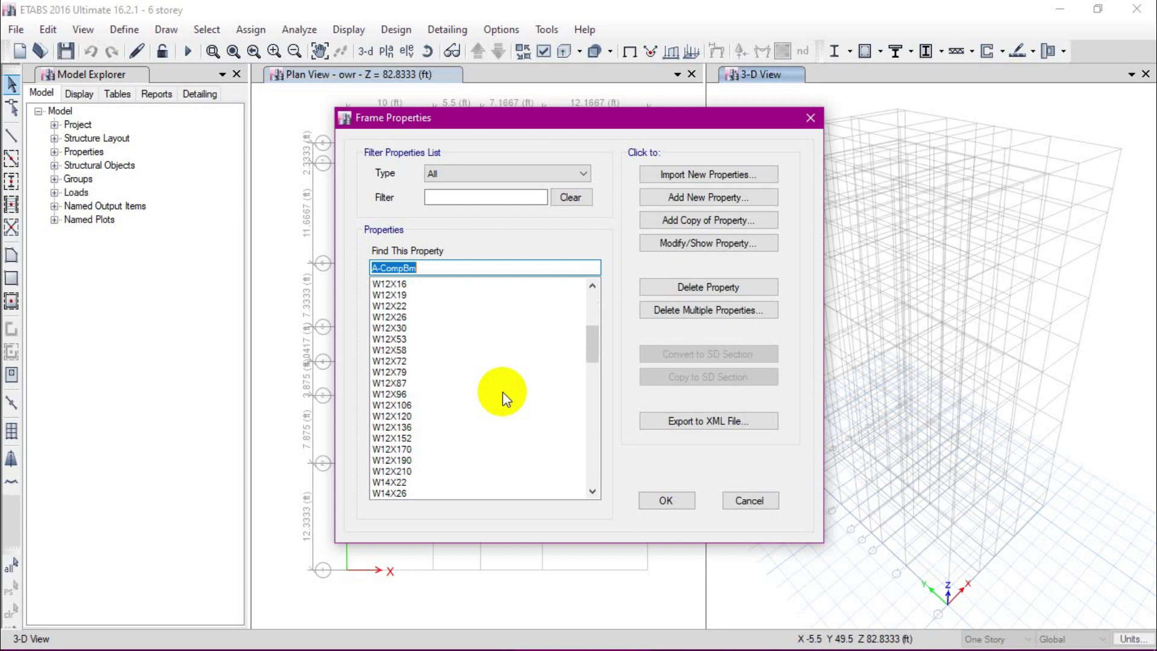
Delete all the predefined frame section properties in bulk, keeping only W10X12.
click(681, 320)
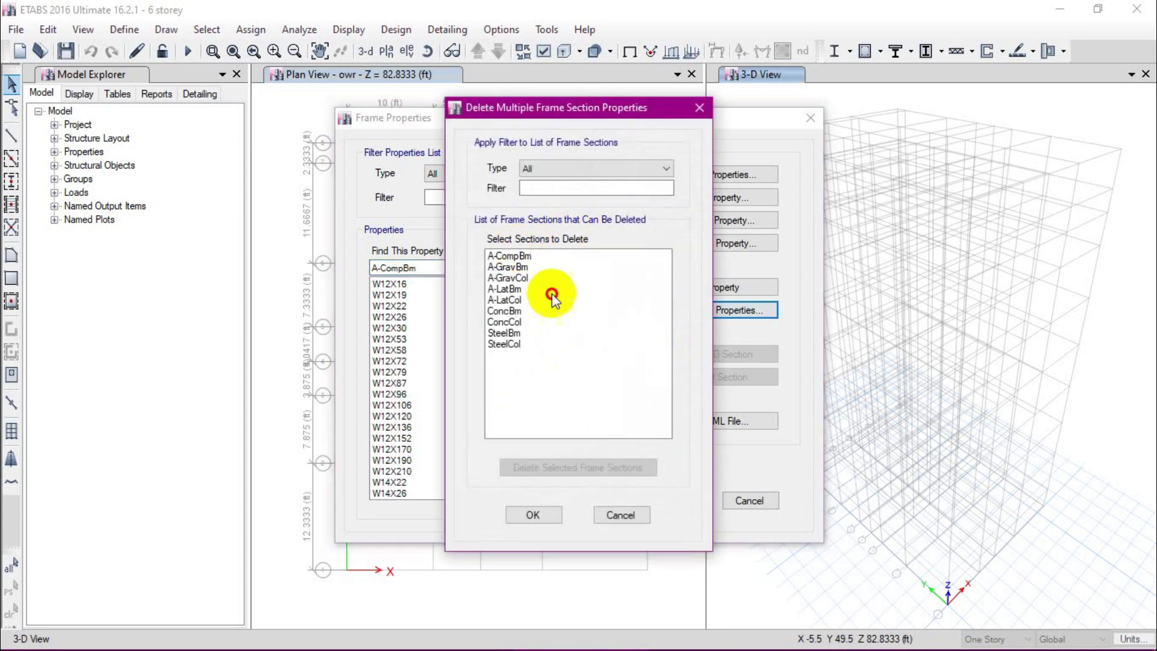
drag(506, 256, 573, 382)
click(530, 468)
drag(512, 255, 599, 609)
click(539, 467)
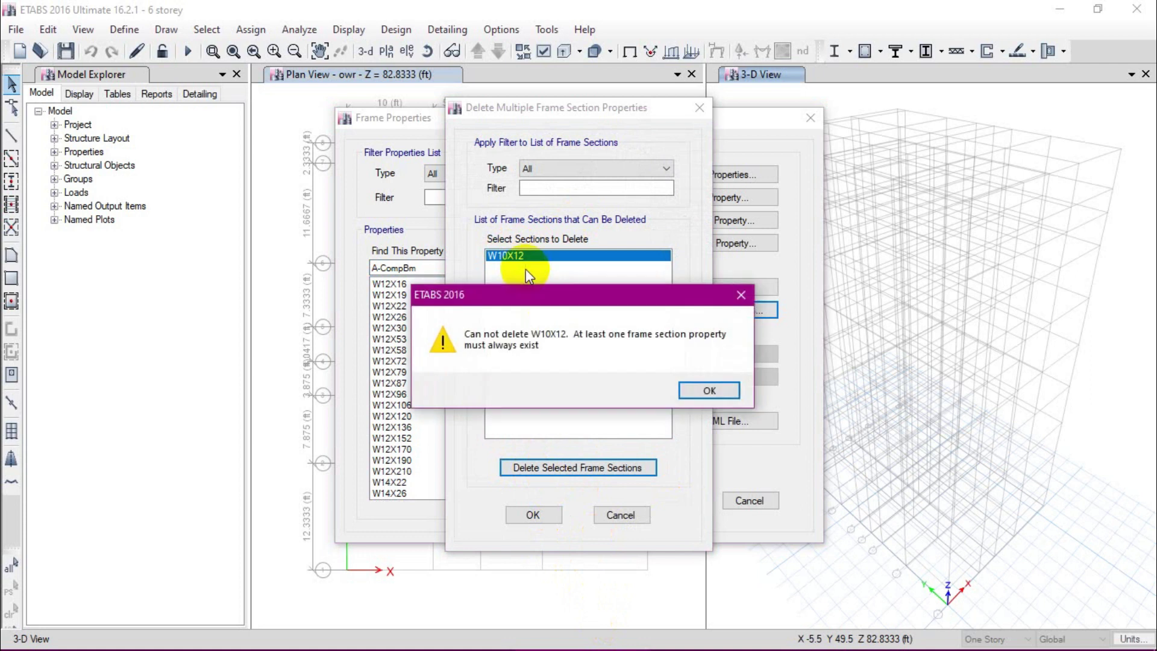
click(712, 389)
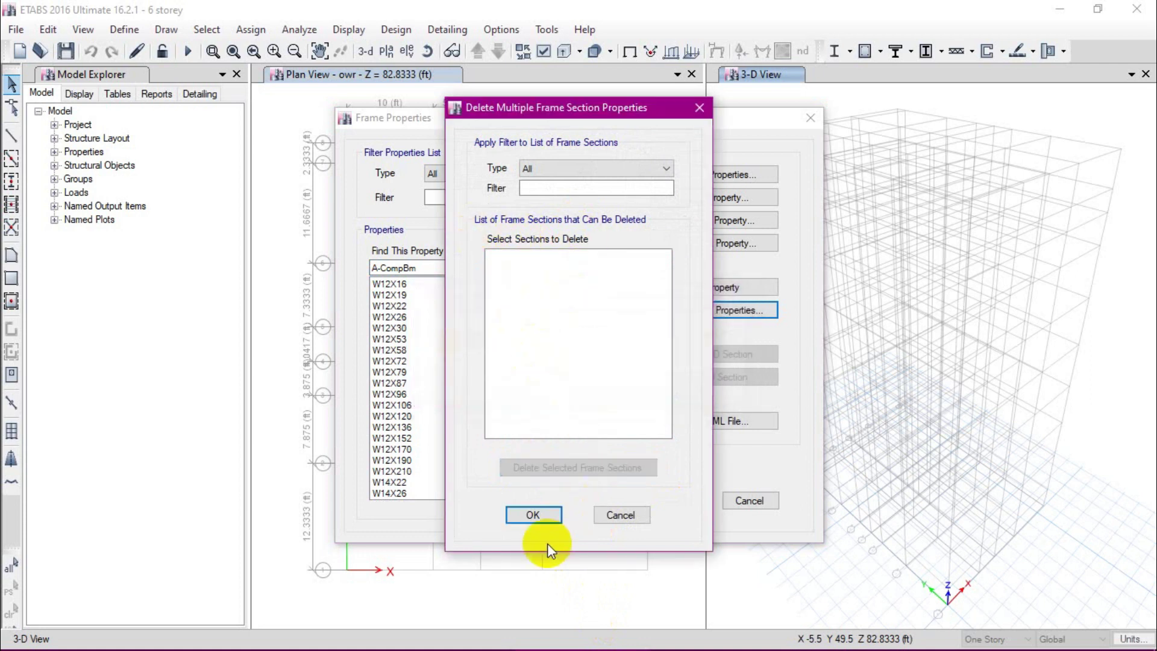
click(532, 512)
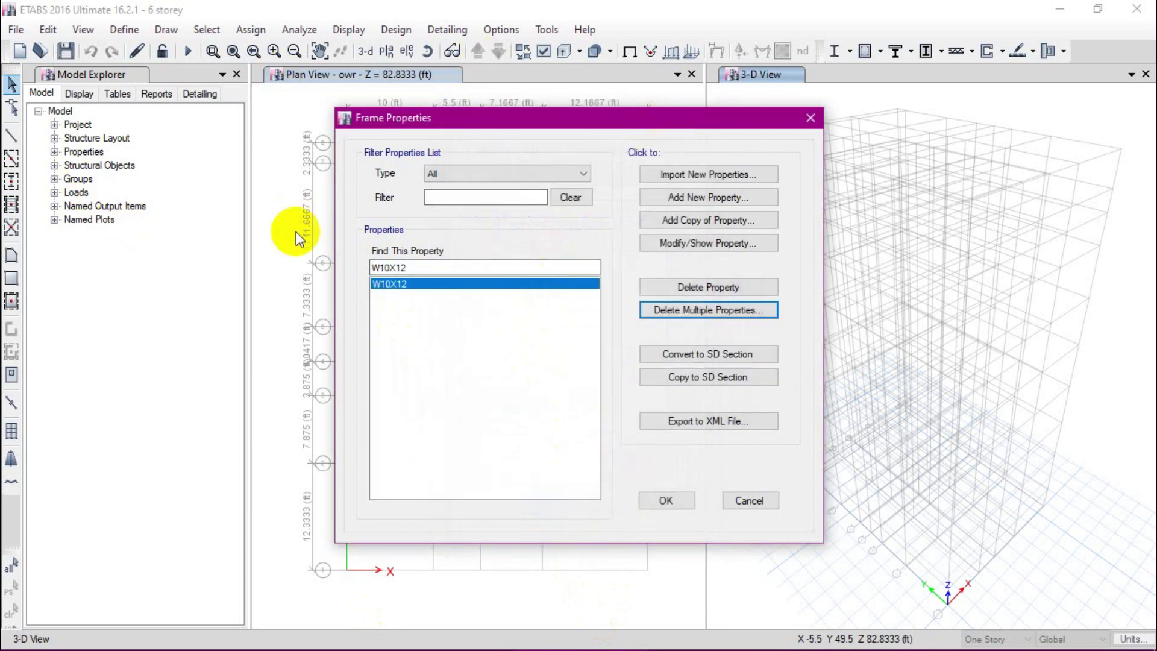
Start a new frame section property with the Concrete Rectangular shape.
click(655, 196)
click(263, 312)
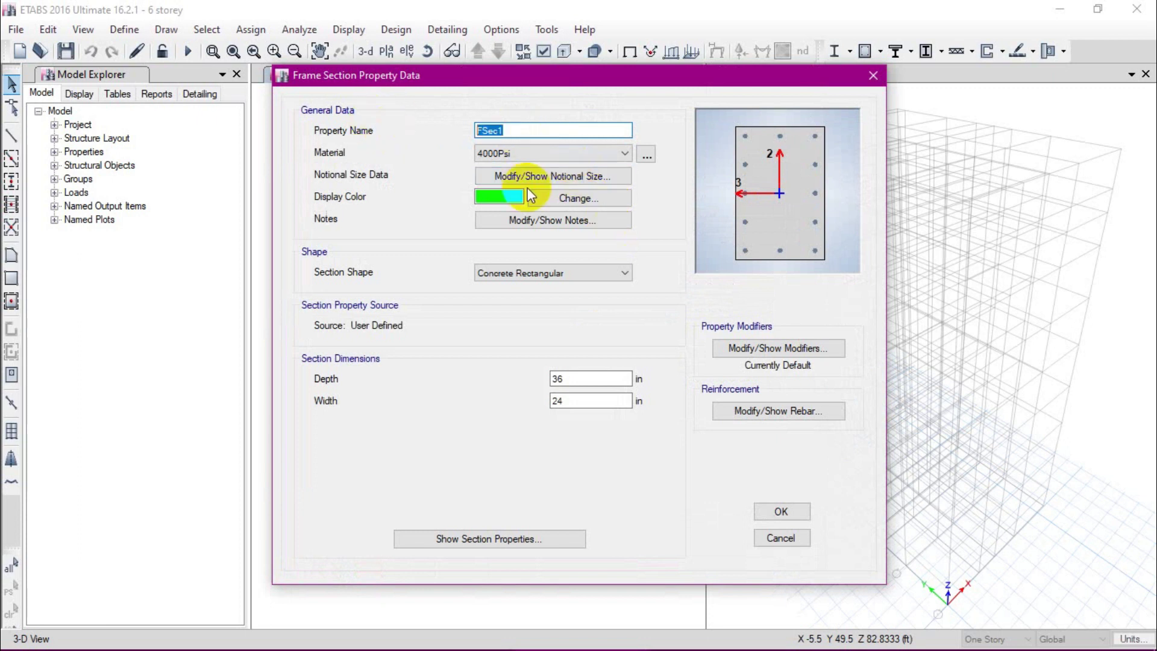
Switch to the Etabs training manual PDF and examine the C1 size in the regular column size table.
mouse_move(191, 638)
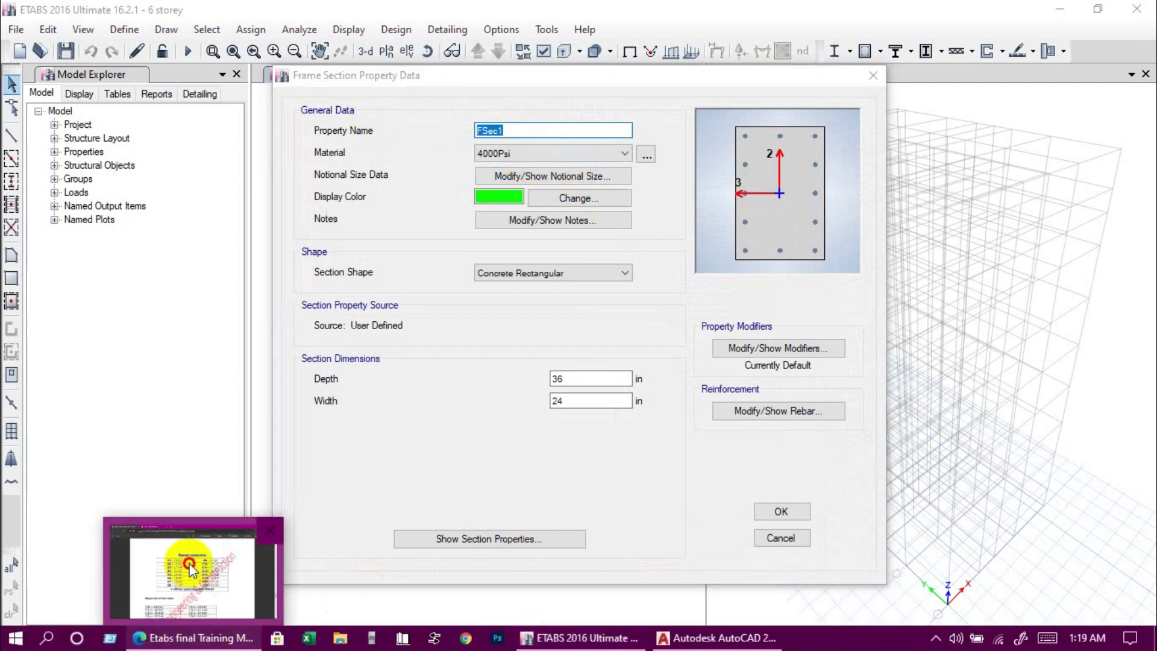
click(189, 567)
drag(456, 247, 504, 253)
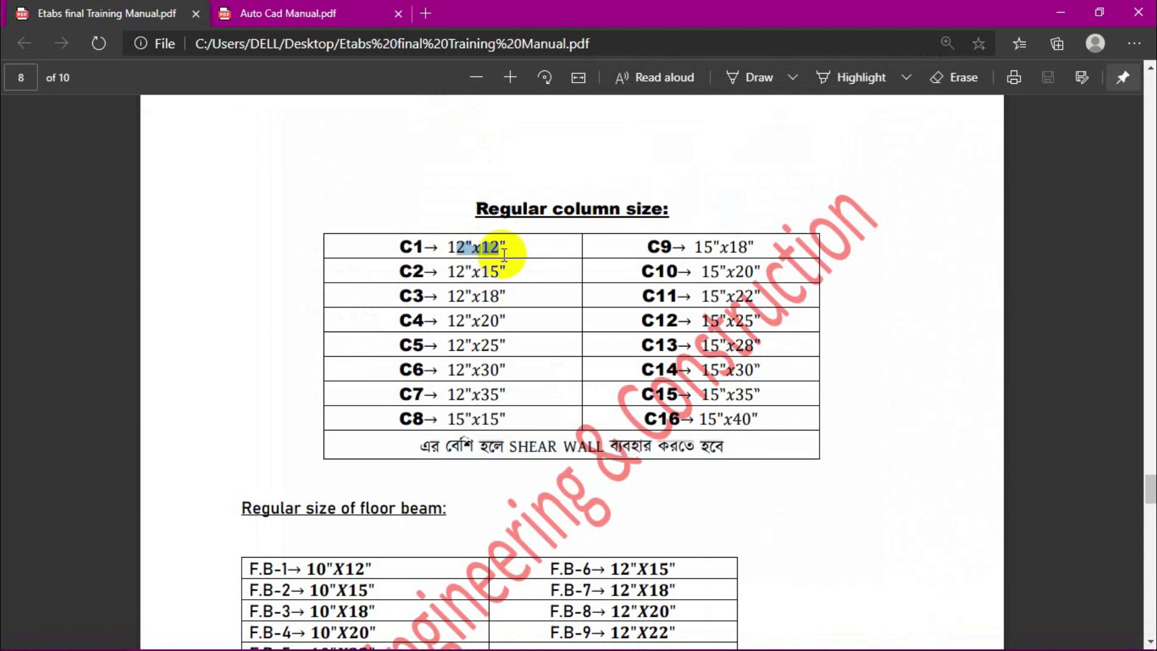
click(512, 245)
click(544, 253)
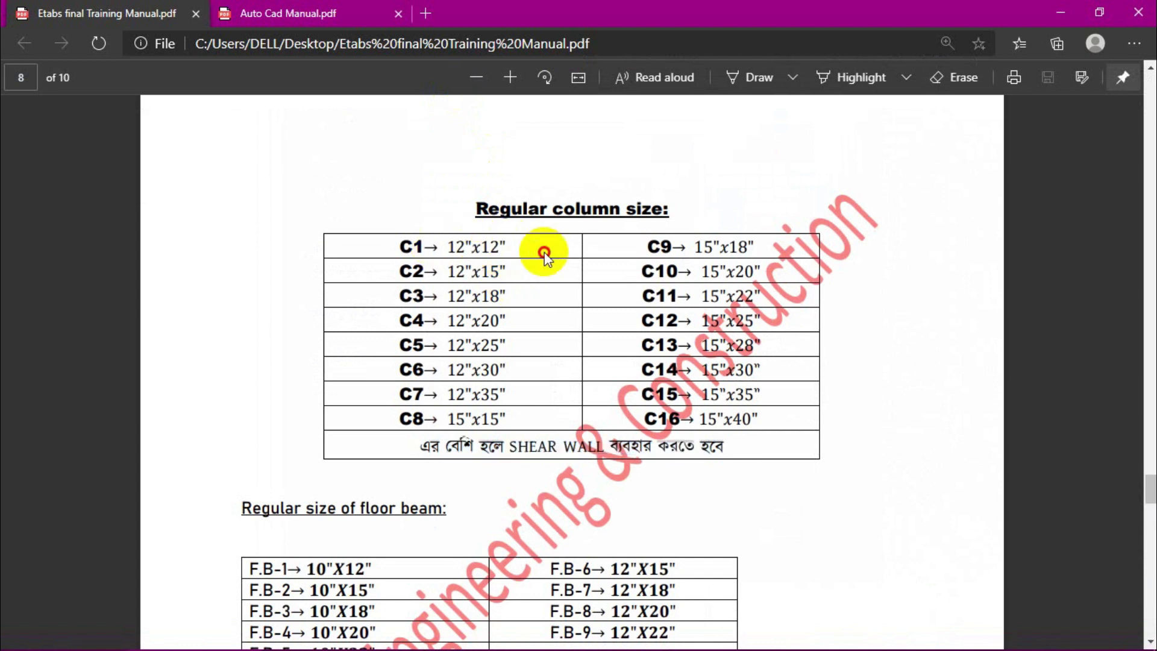
scroll(572, 313, up, 2)
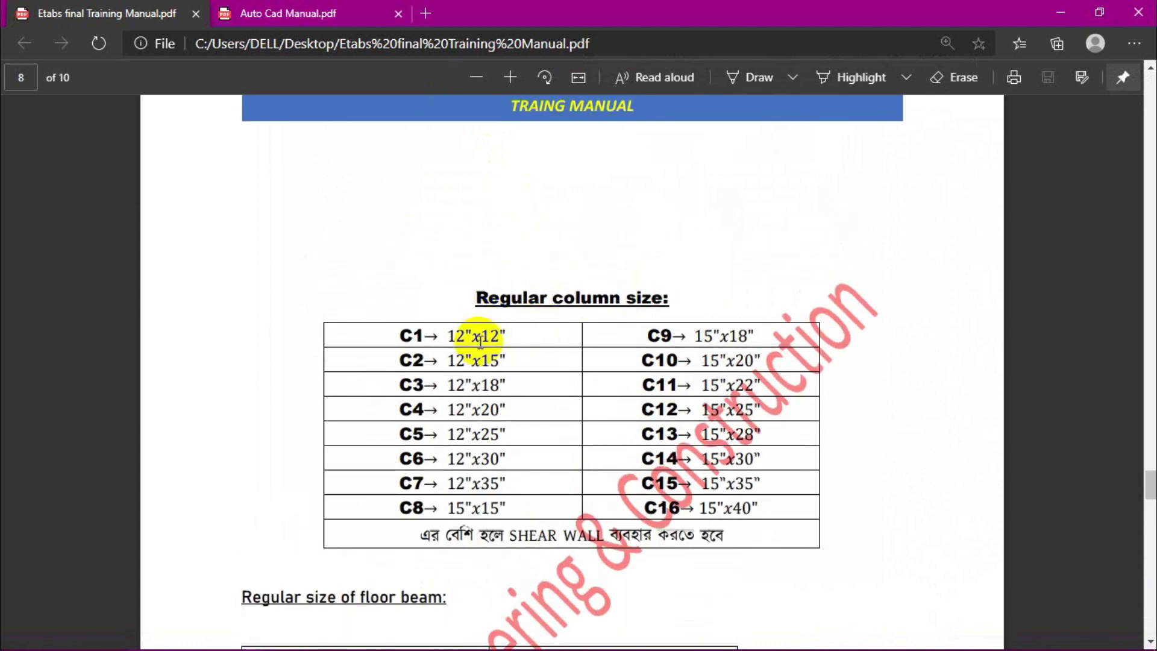
scroll(476, 343, down, 4)
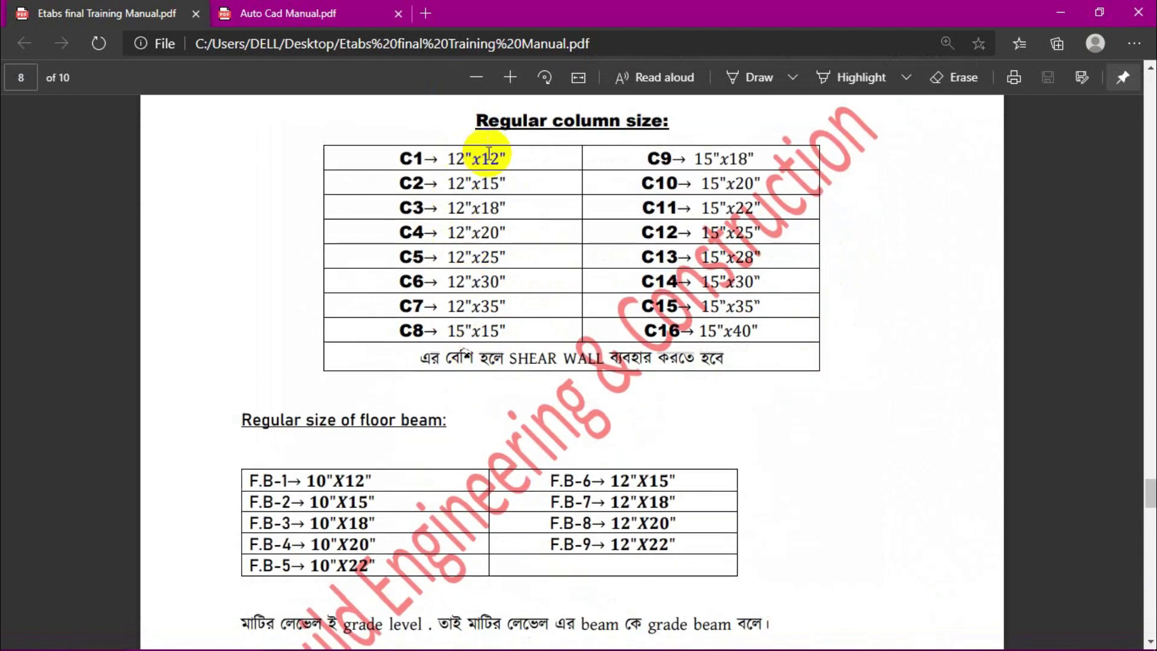
drag(509, 155, 453, 149)
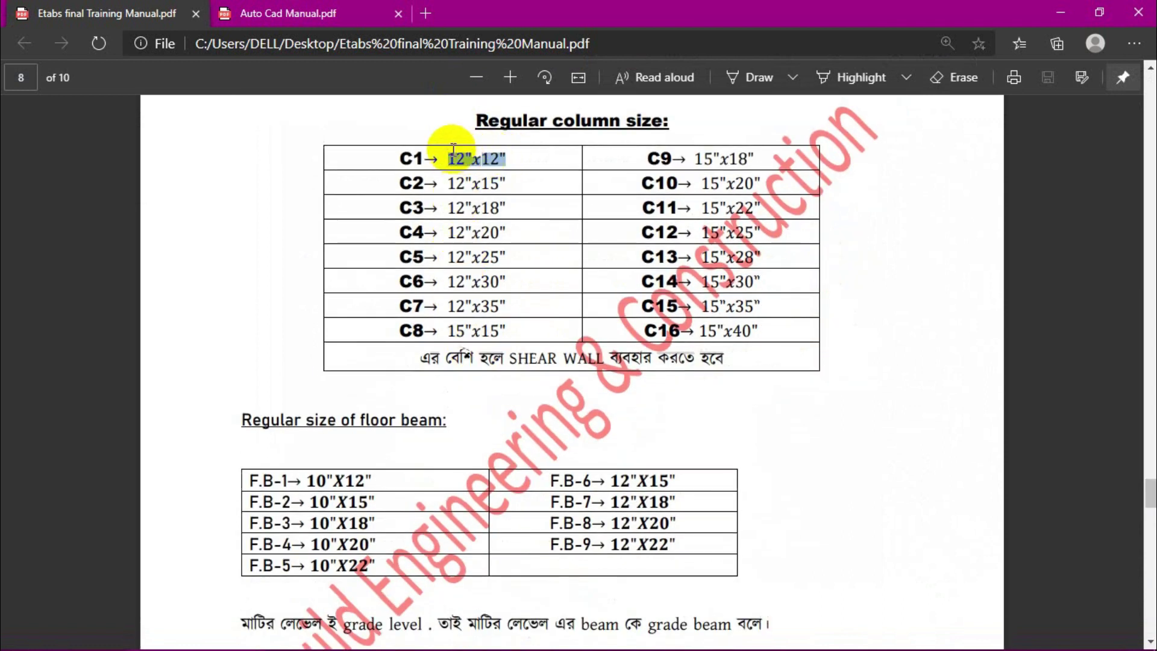
scroll(495, 229, up, 2)
click(524, 250)
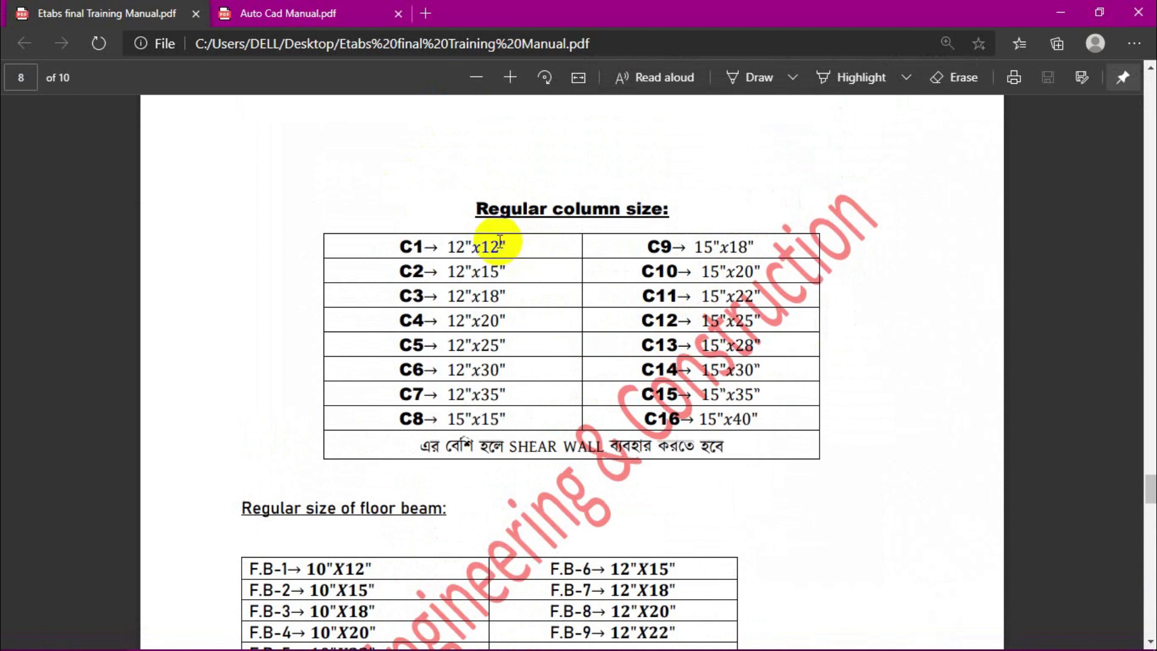
scroll(500, 242, down, 2)
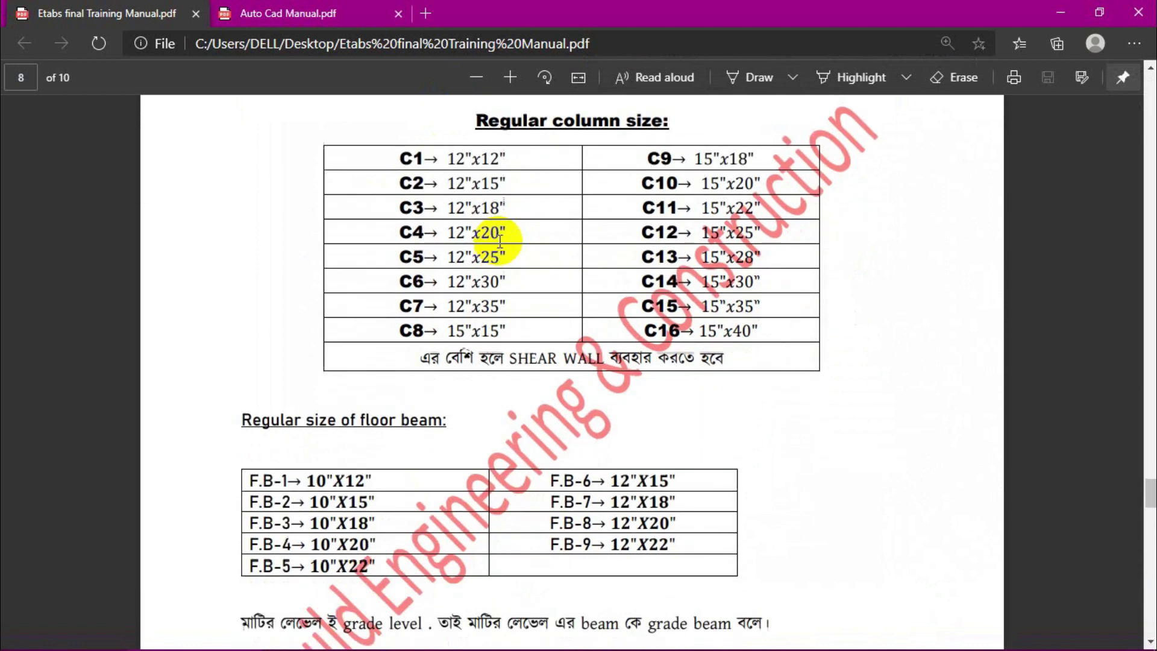
drag(501, 160, 454, 161)
click(509, 168)
scroll(446, 241, up, 2)
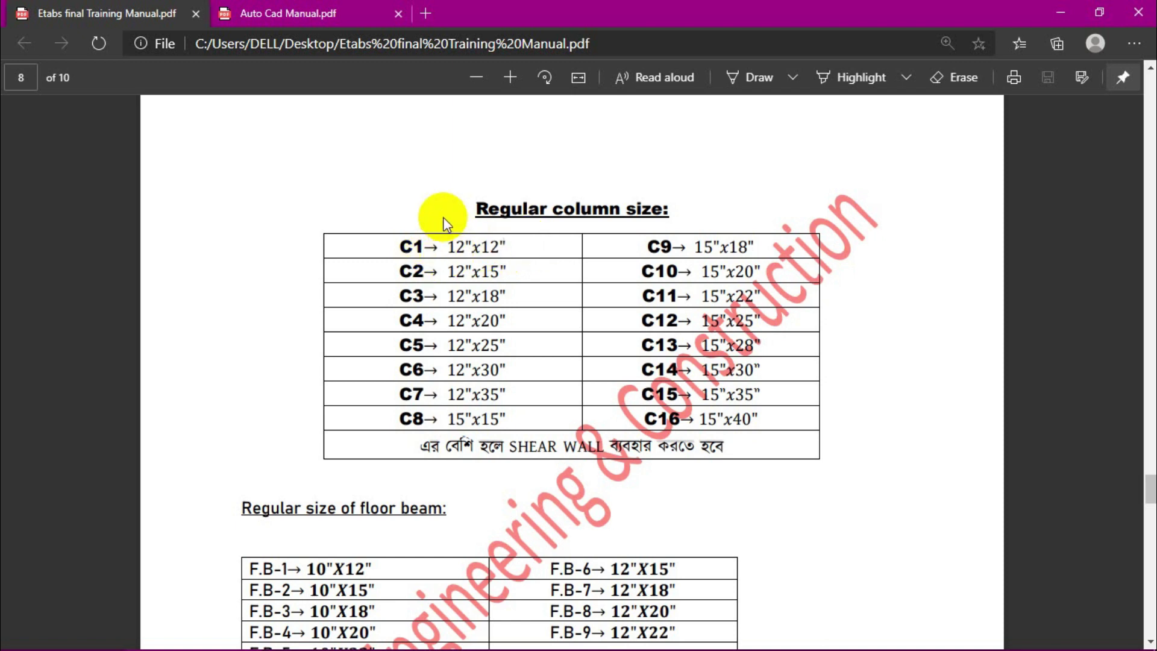
drag(641, 266, 645, 287)
click(645, 283)
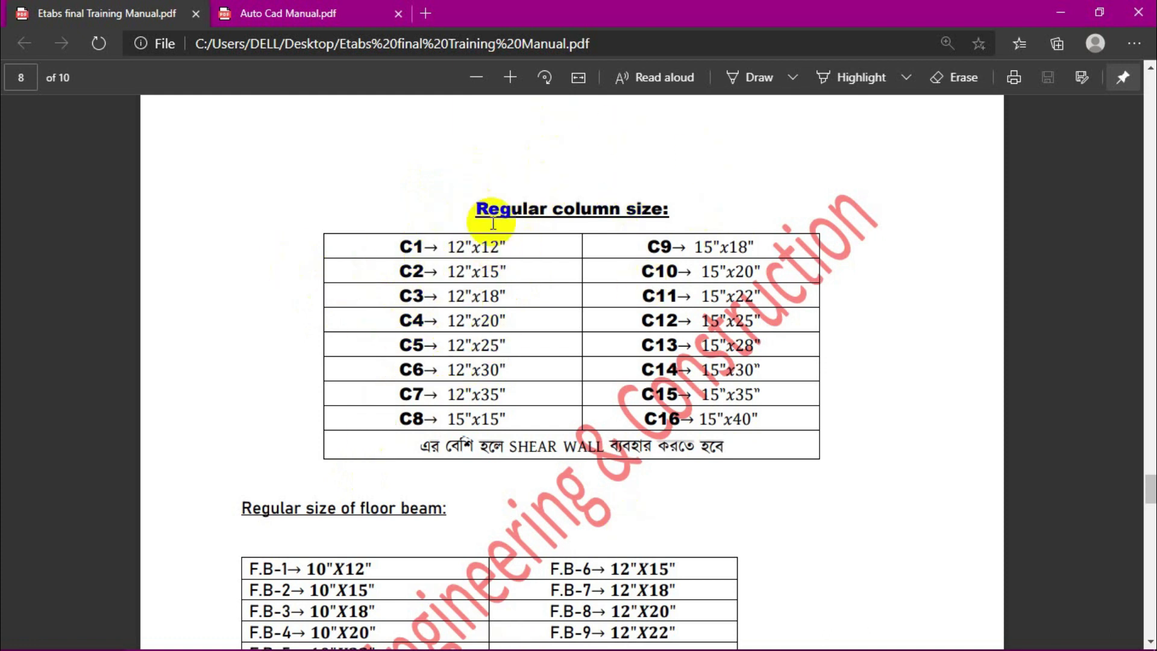
drag(440, 248, 408, 250)
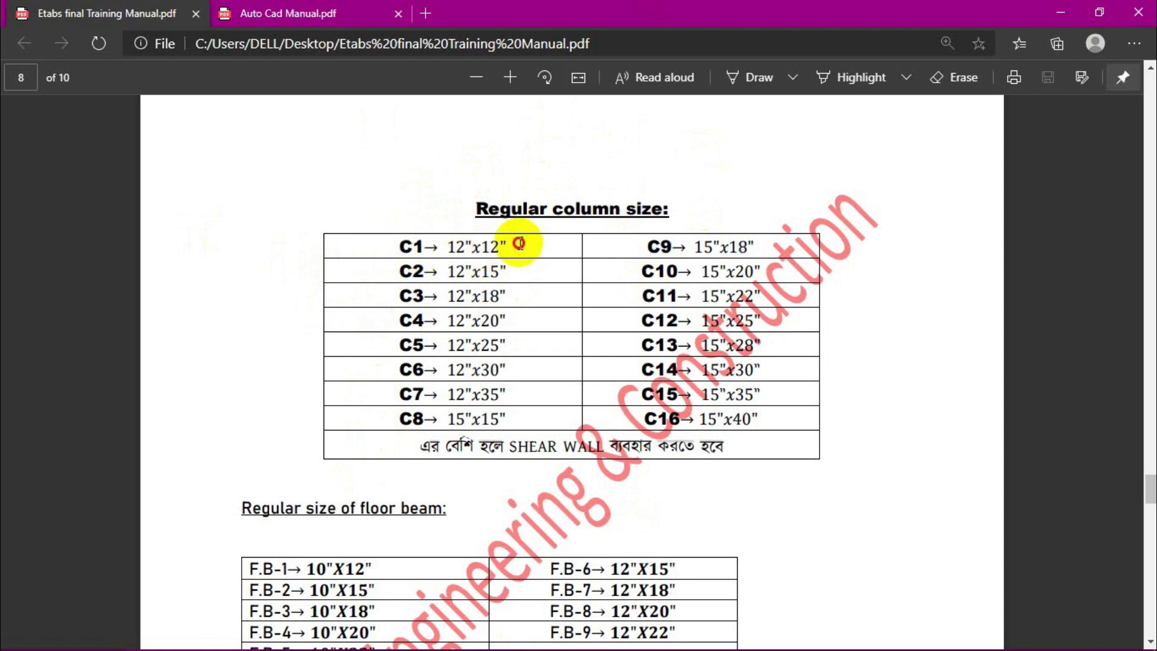
drag(518, 246, 431, 245)
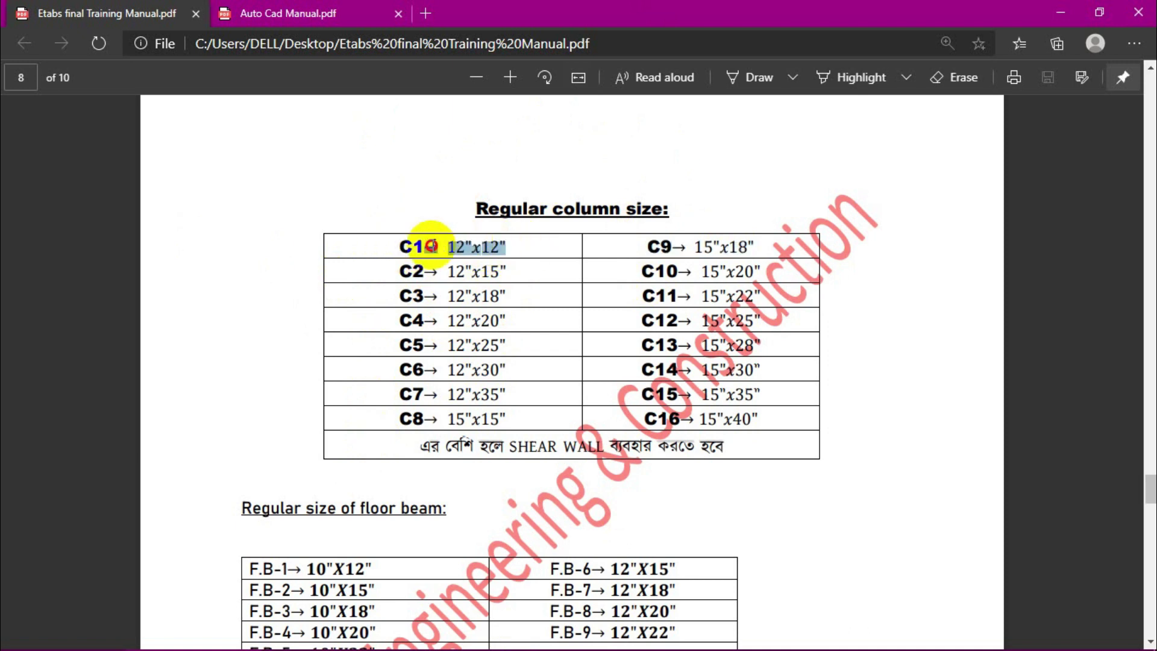
click(522, 251)
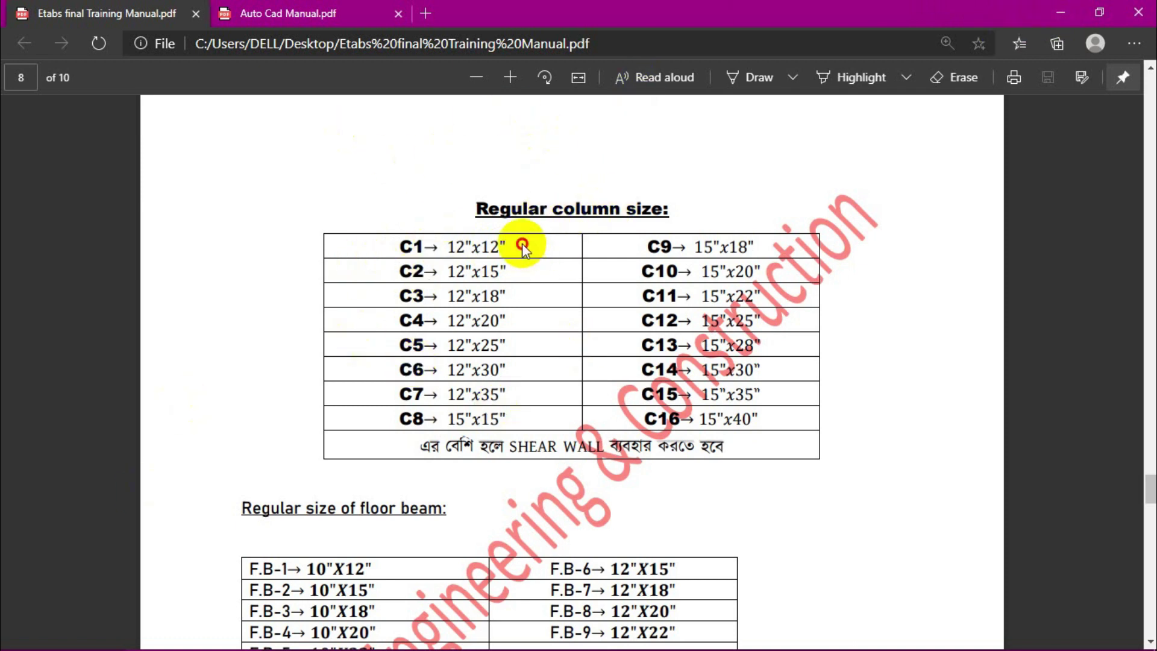
mouse_move(447, 244)
mouse_down()
mouse_move(520, 258)
mouse_move(524, 248)
mouse_move(449, 247)
mouse_up()
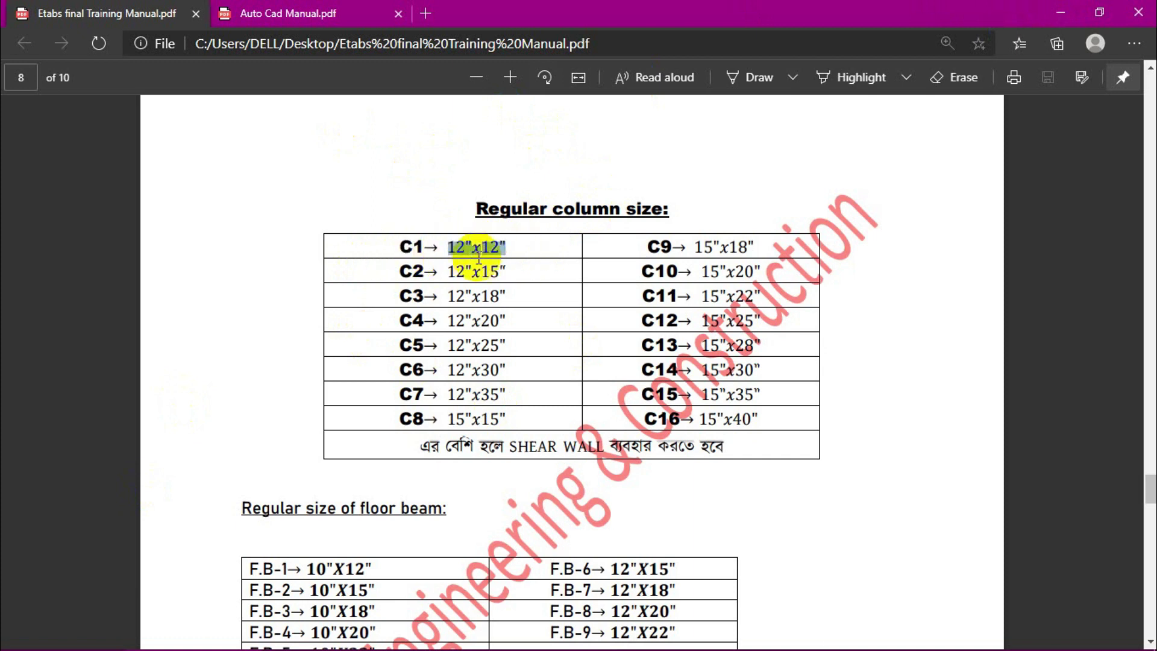
click(523, 248)
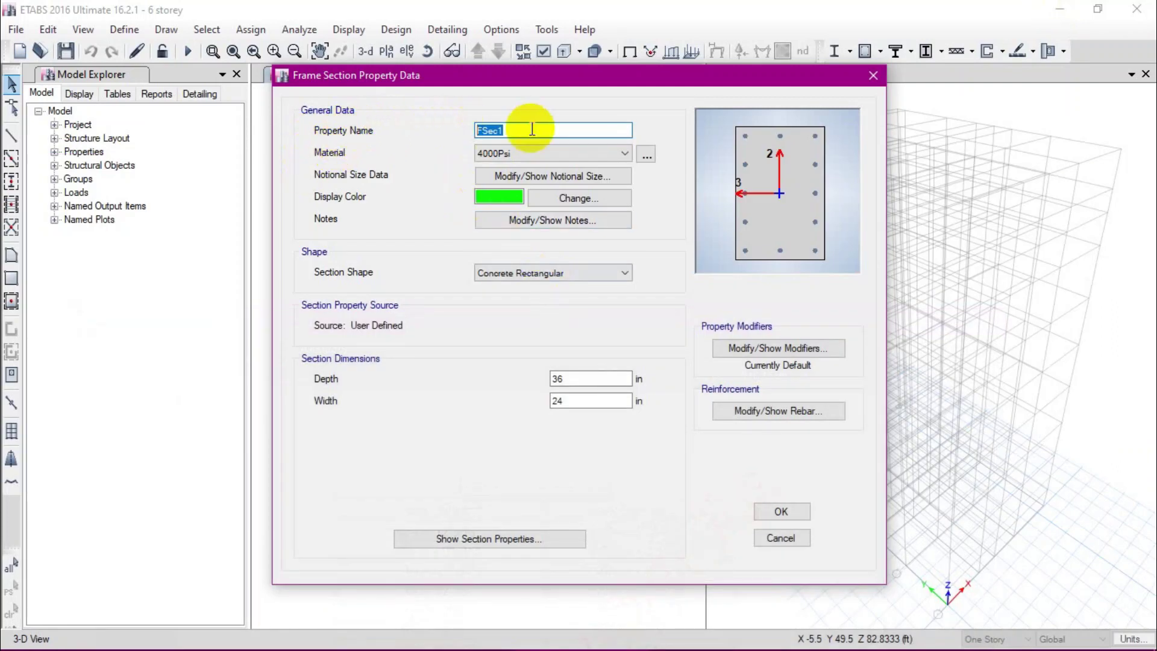
Name the new concrete rectangular section C1 12"X12" and set its material to 3500 psi.
key(BackSpace)
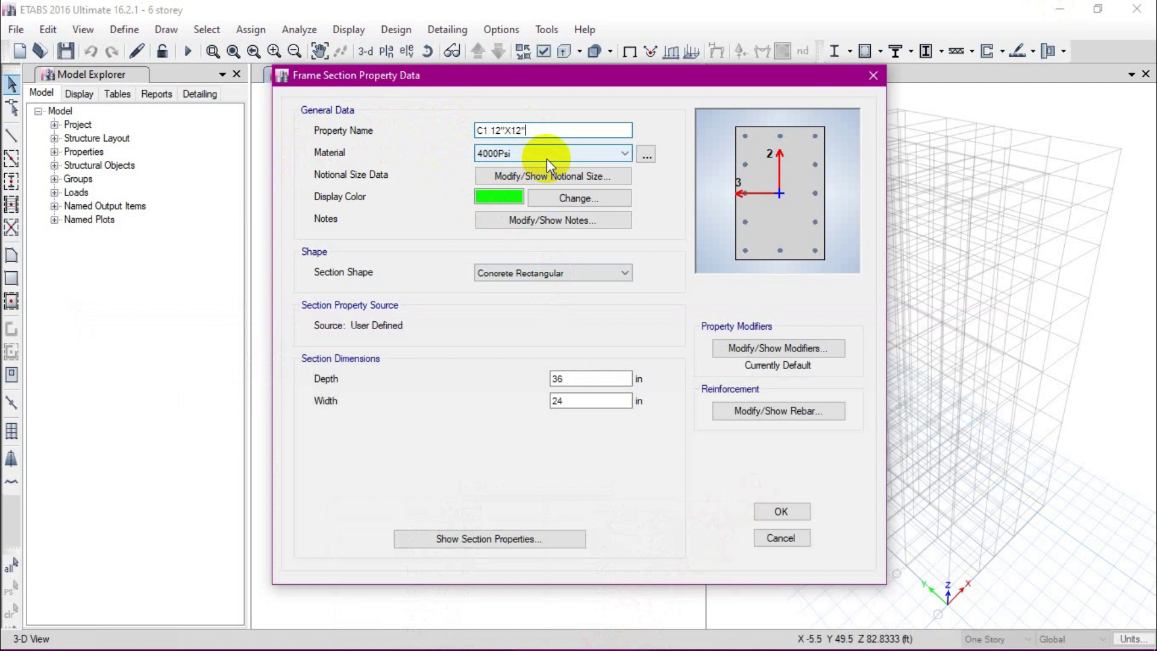
click(551, 151)
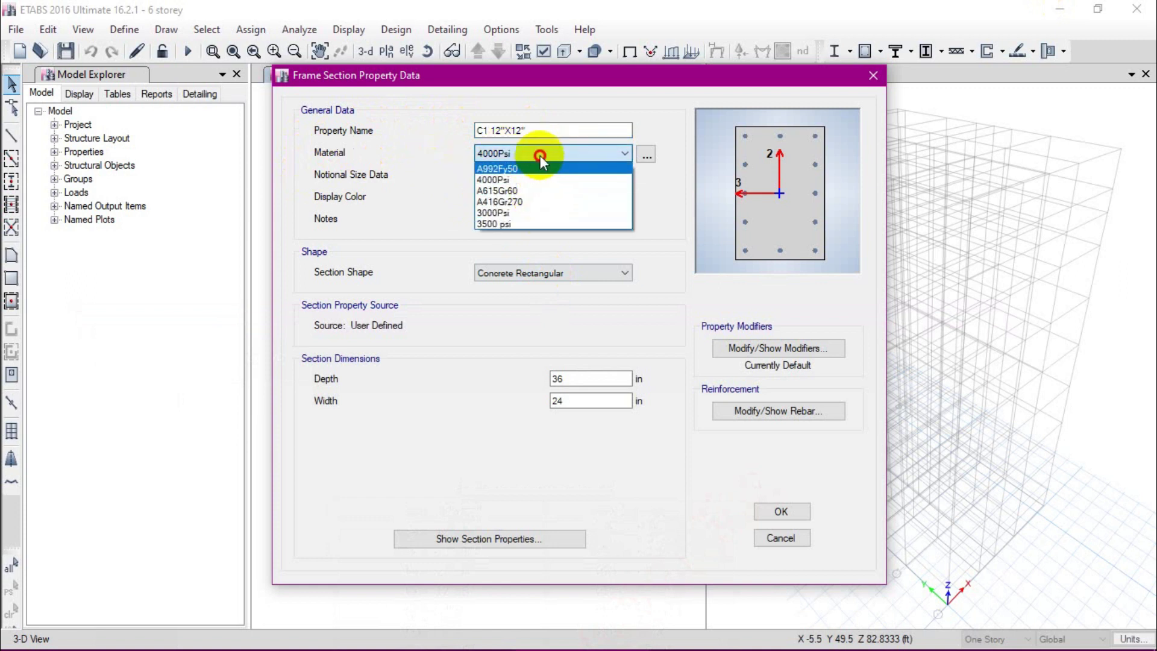
click(540, 156)
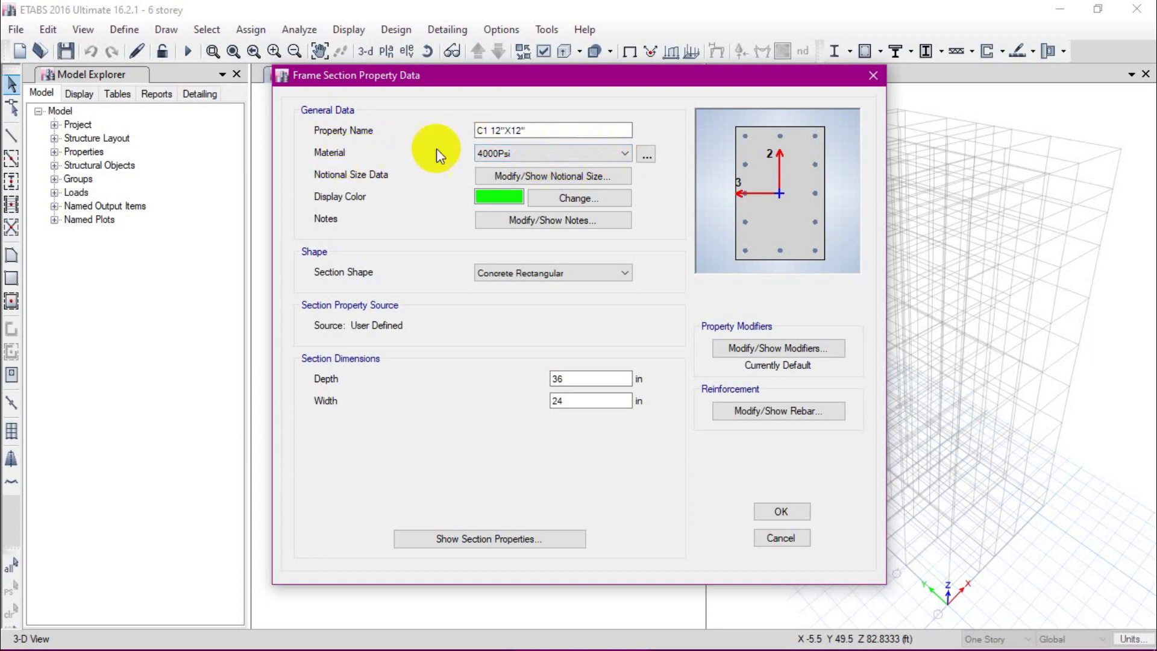
click(571, 154)
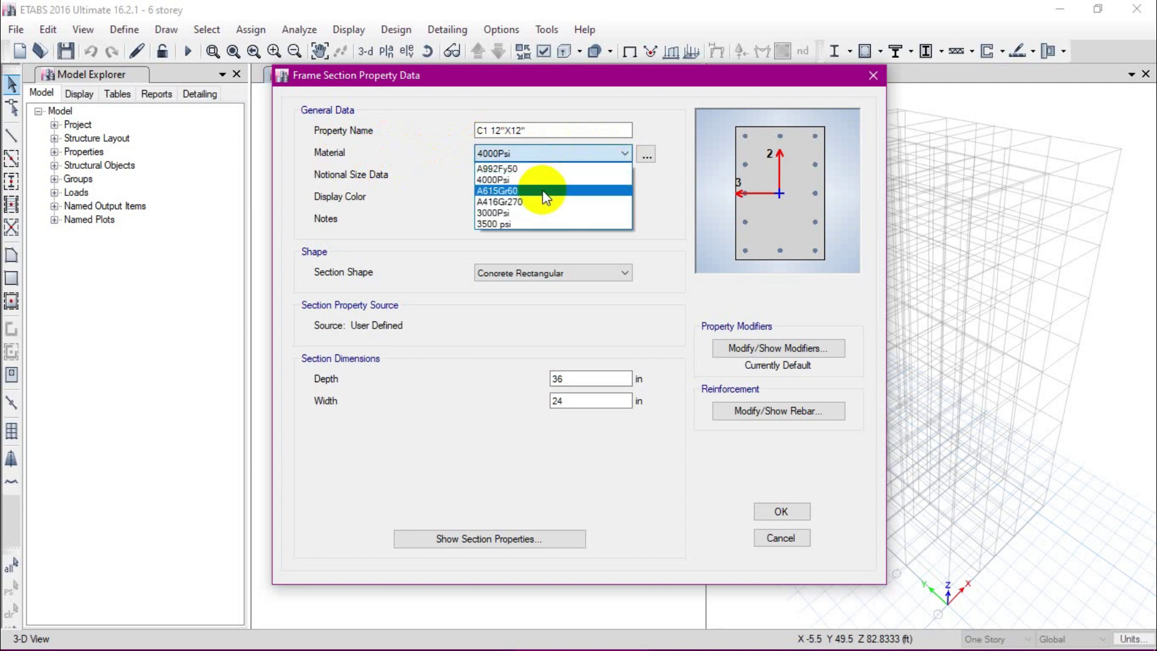
click(515, 179)
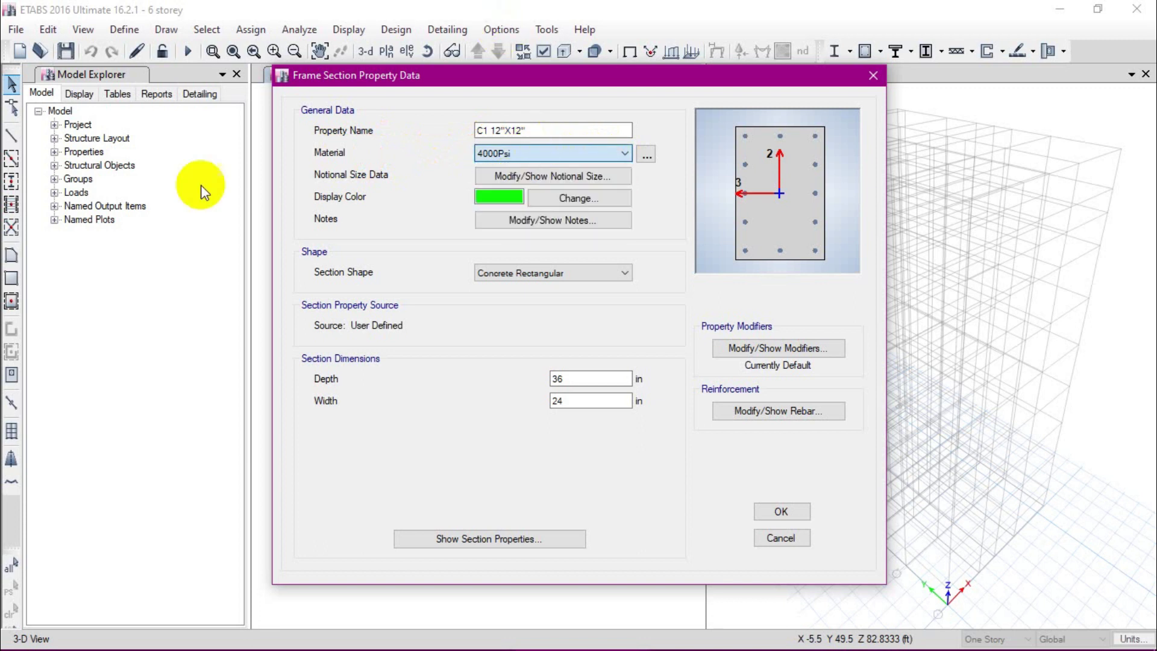
click(552, 154)
click(516, 130)
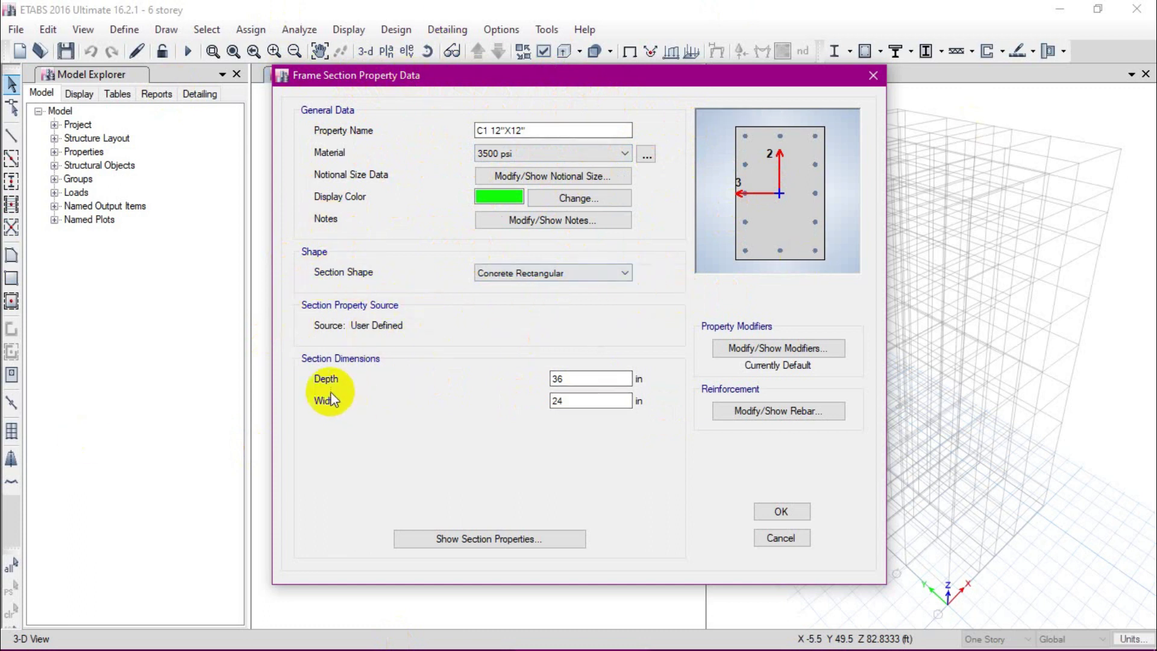
Set the C1 section's depth to 12 in and its width to 12 in.
double_click(614, 380)
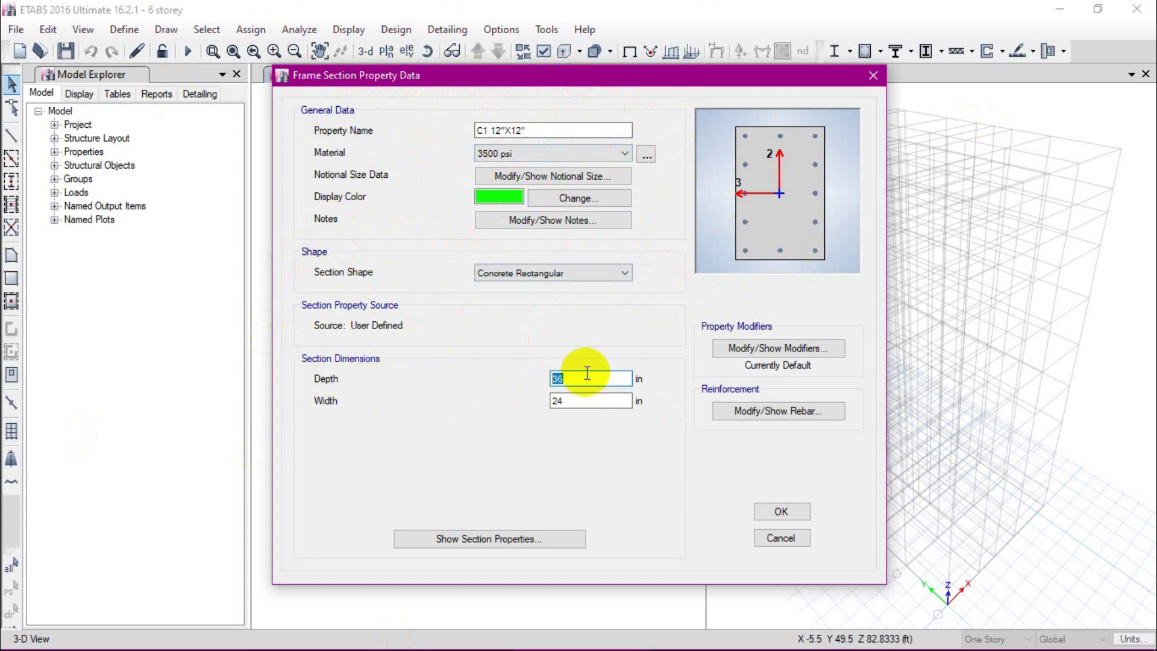
text(12)
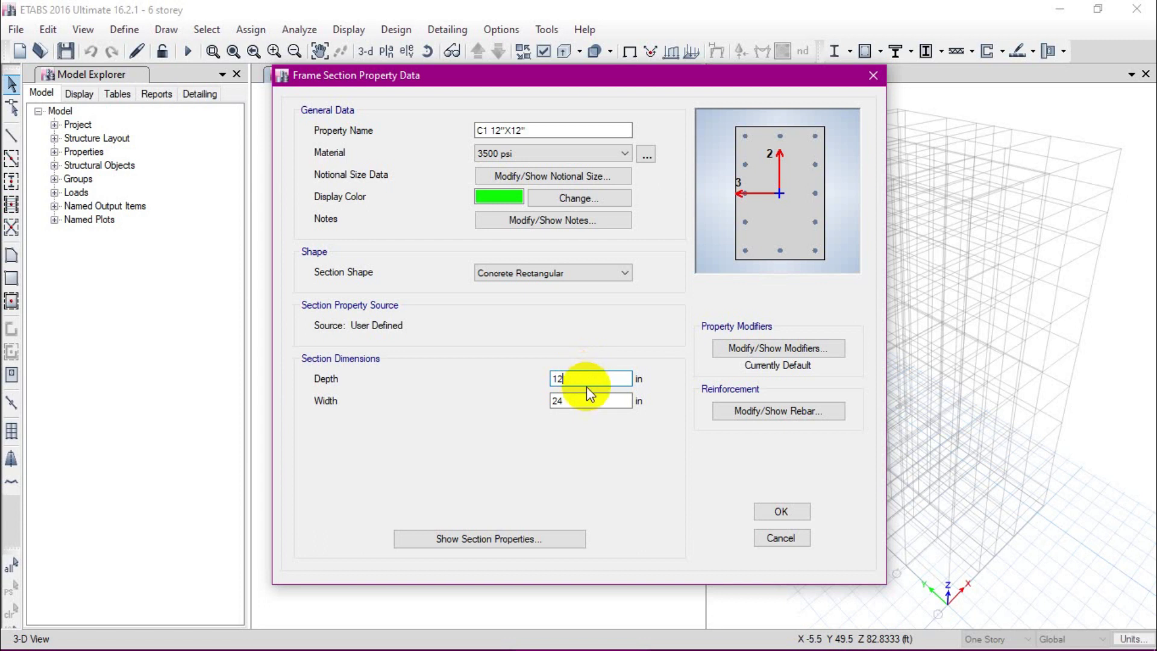
double_click(597, 402)
text(1)
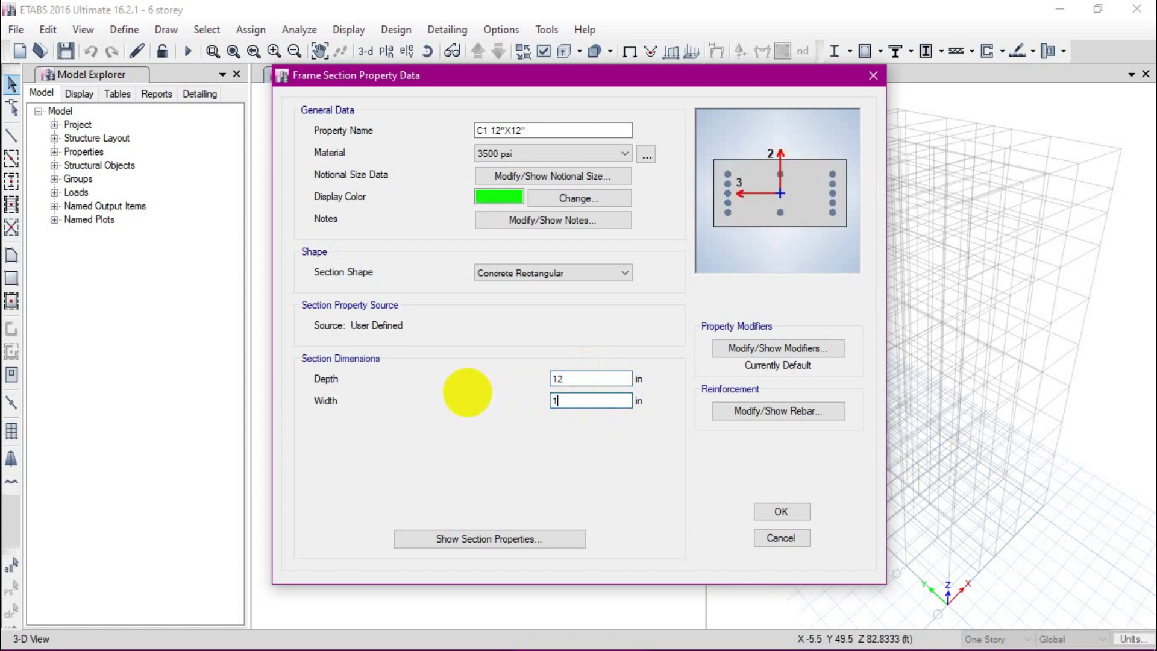
text(2)
click(601, 379)
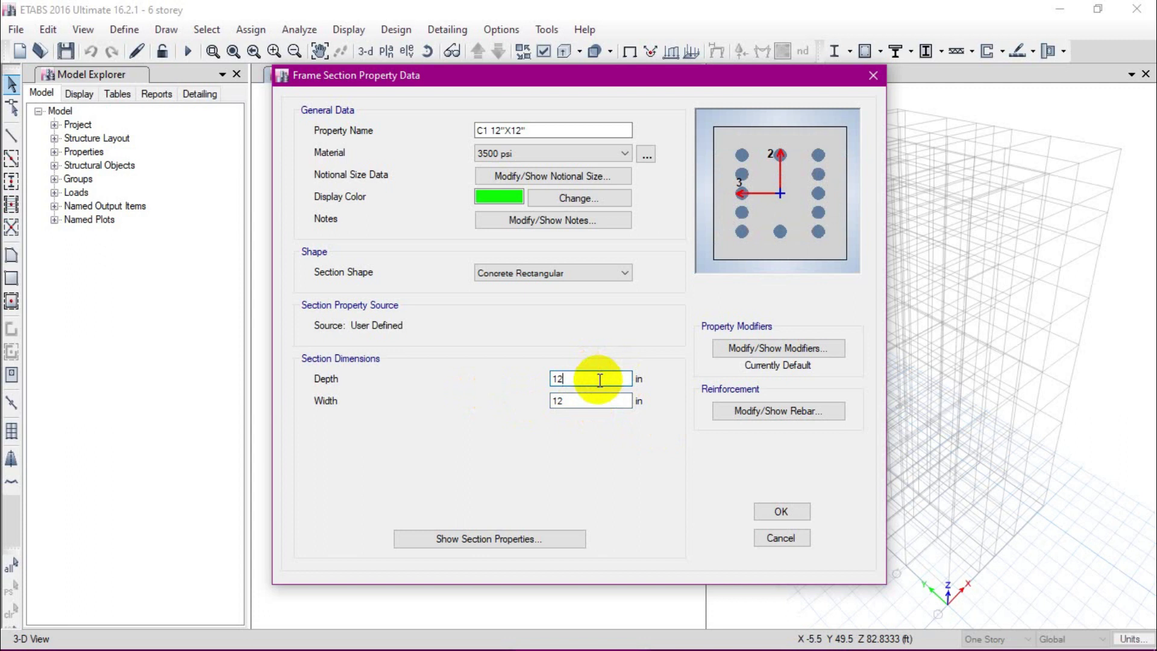
click(583, 377)
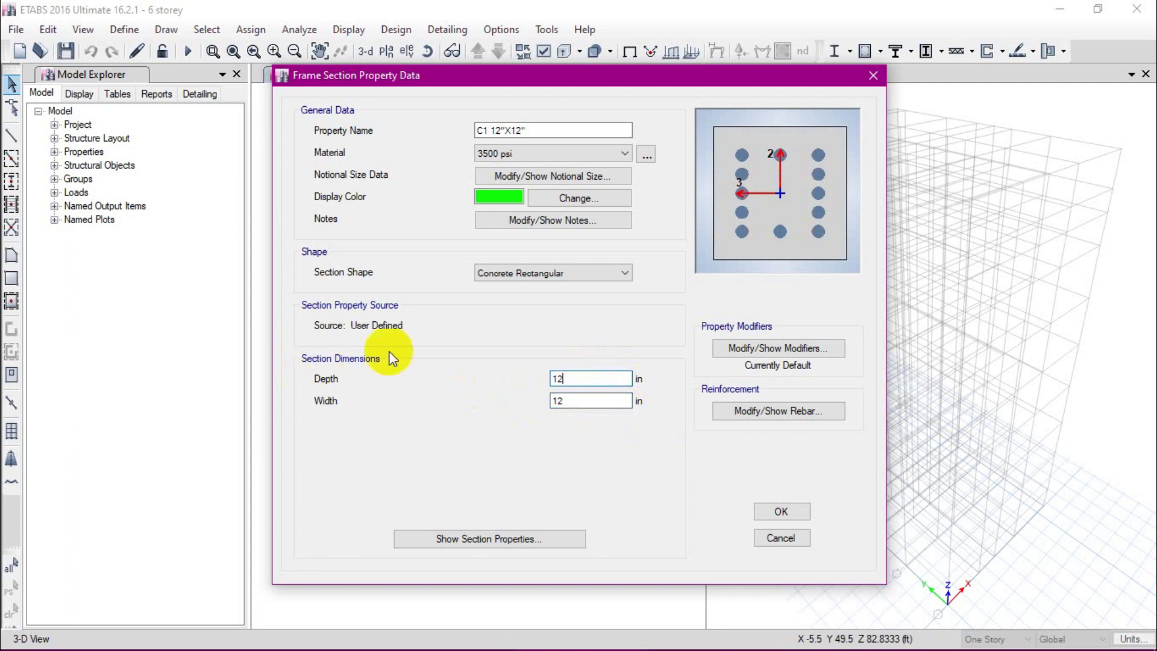
click(588, 402)
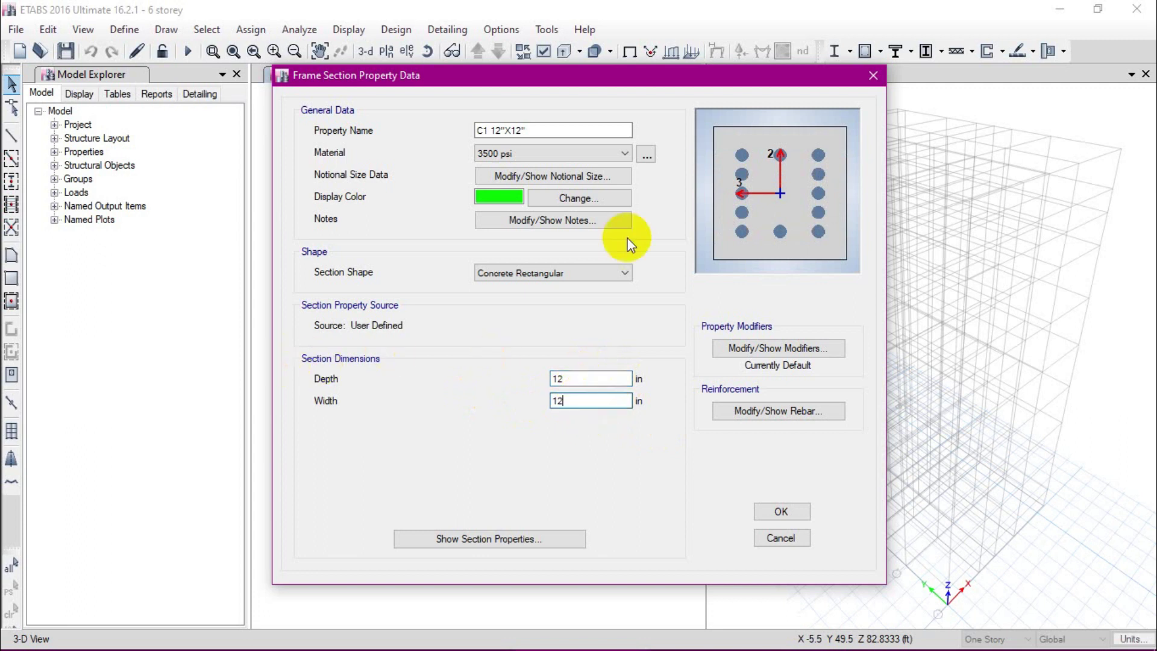
Look up the column torsional constant in the training manual PDF and set the section's torsional constant modifier to 0.7 in ETABS.
click(746, 349)
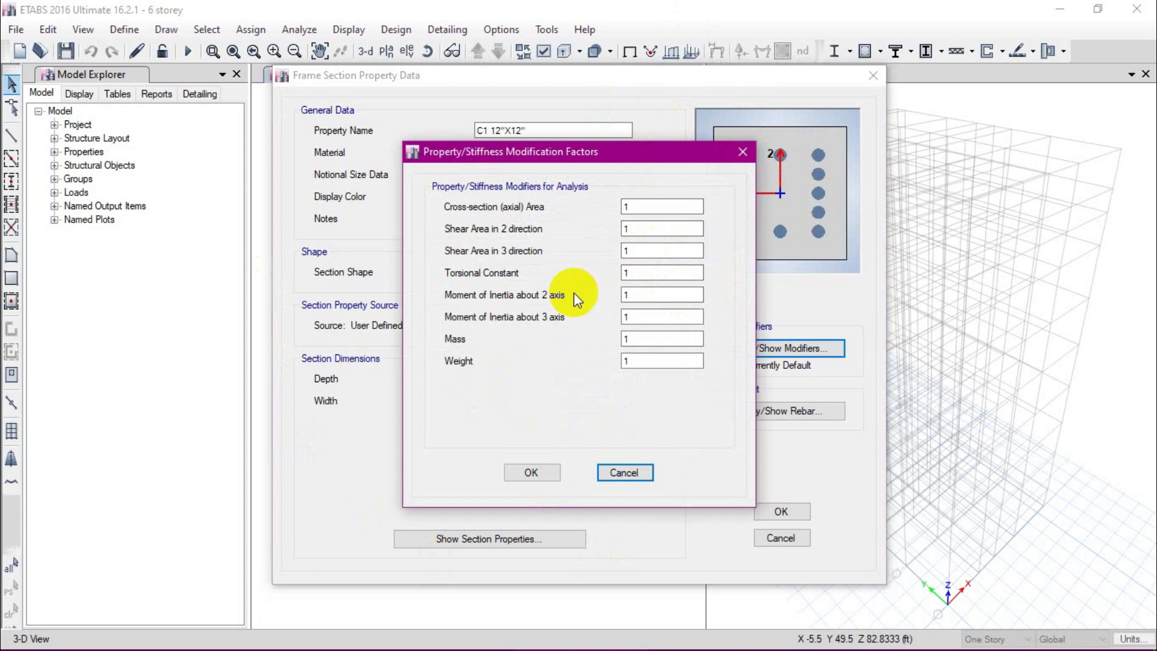
double_click(677, 271)
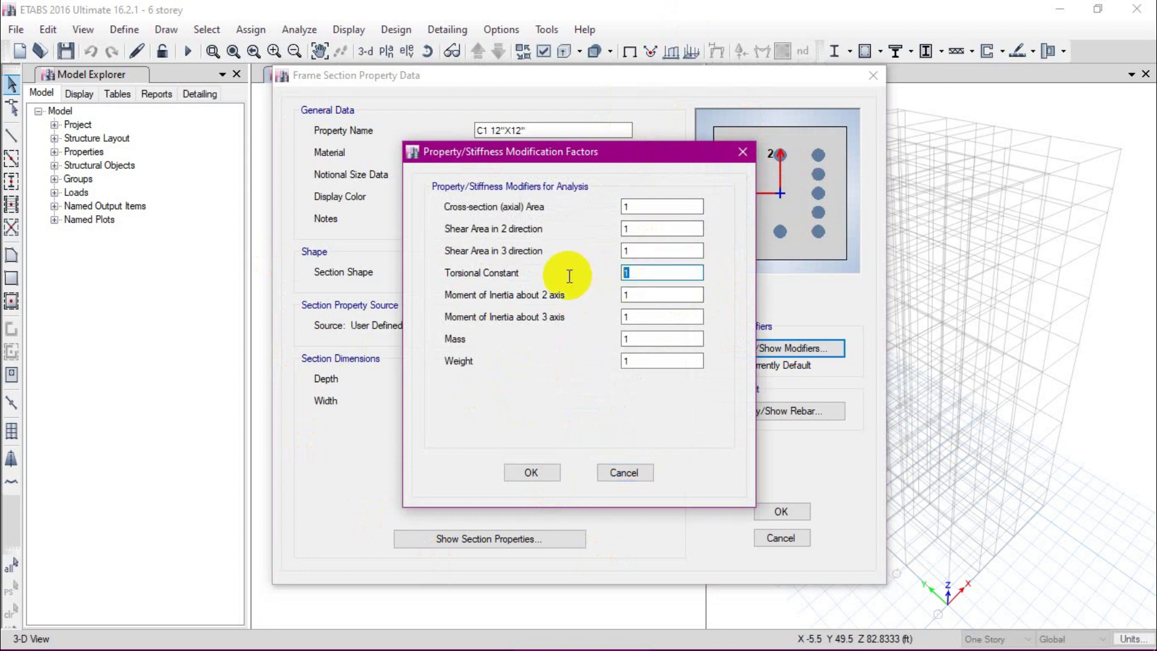
double_click(648, 294)
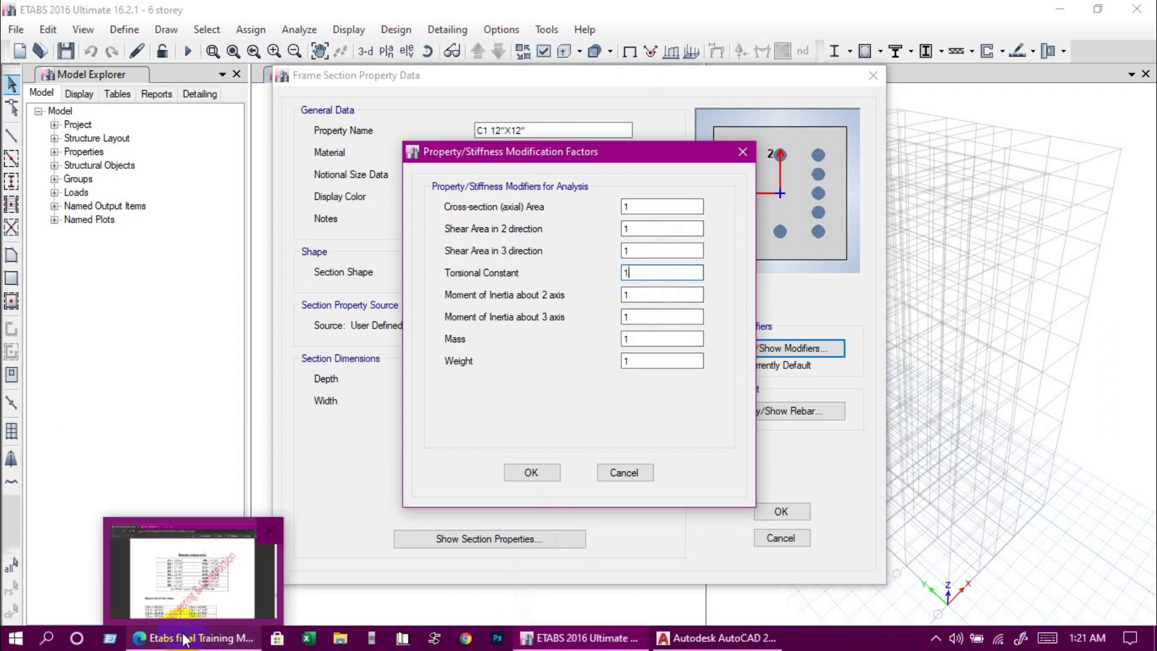
click(193, 644)
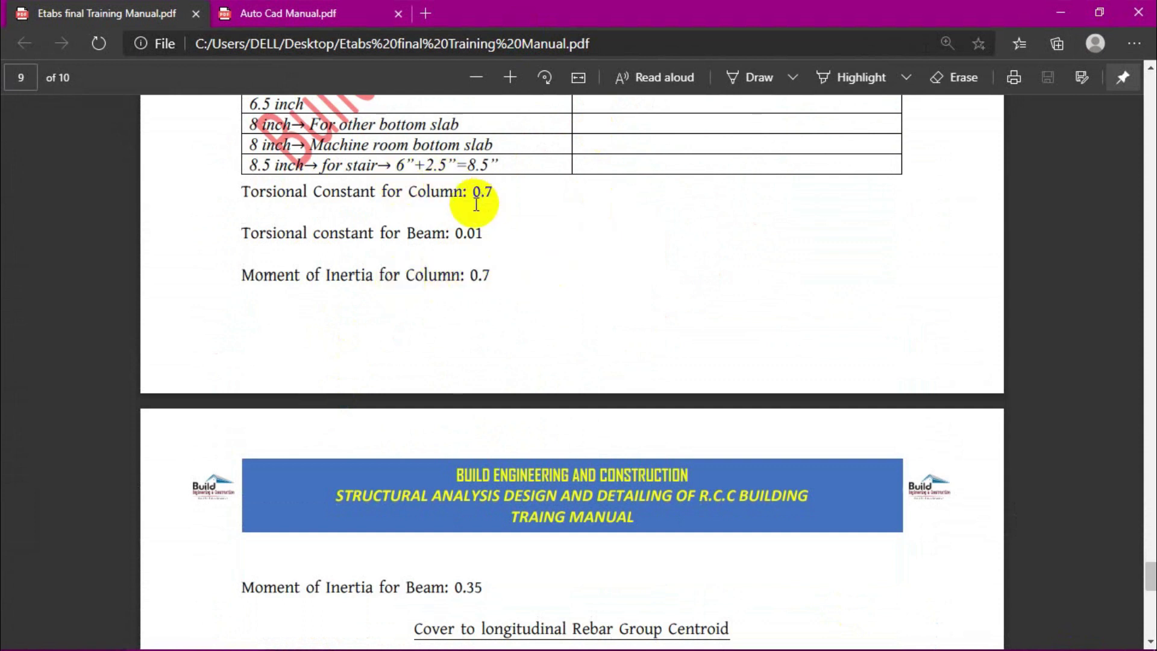
click(1058, 11)
click(671, 277)
drag(671, 278, 555, 280)
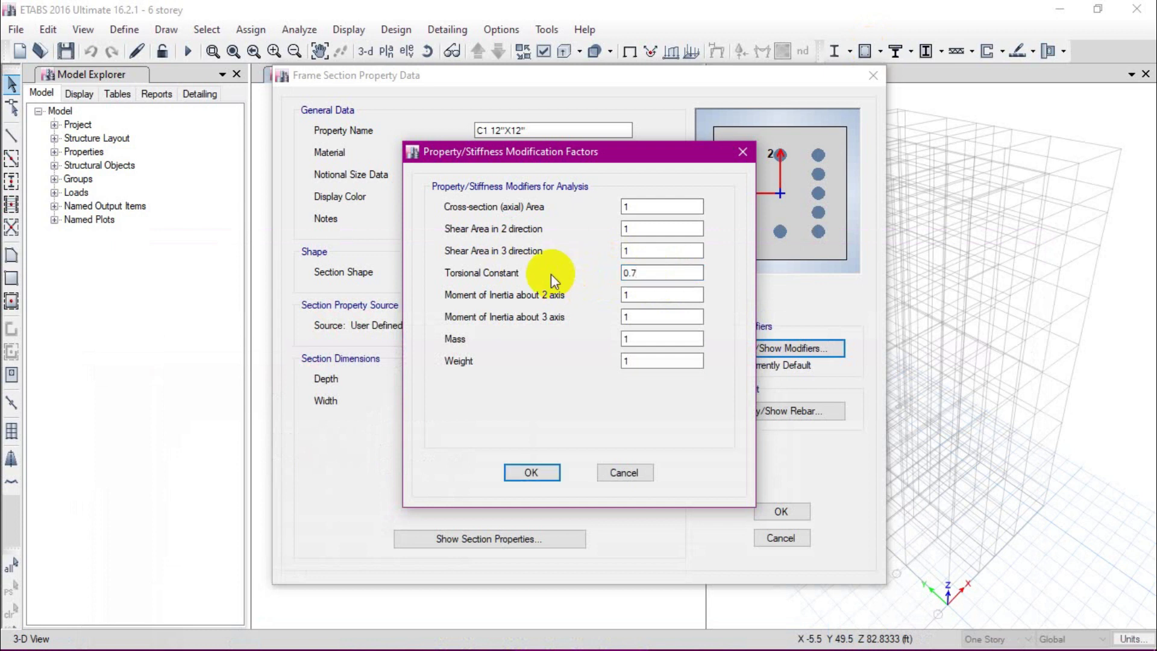
Switch to the training manual PDF and copy the column moment of inertia value, 0.7.
click(663, 295)
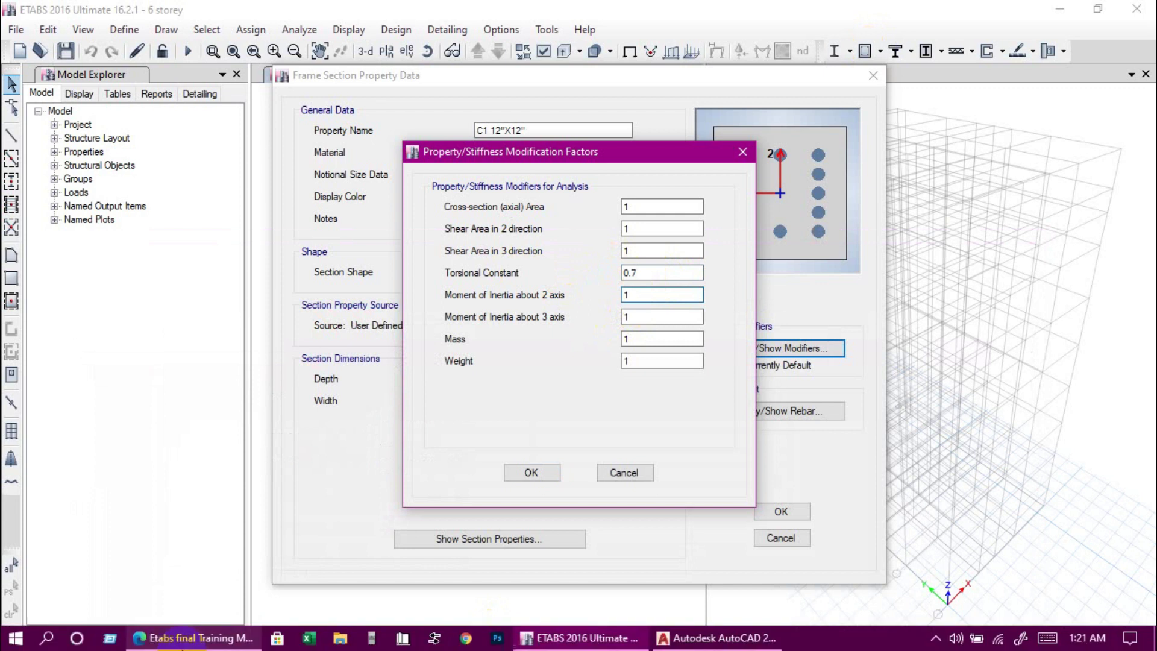
mouse_move(180, 633)
click(186, 569)
scroll(362, 238, down, 1)
scroll(434, 275, up, 1)
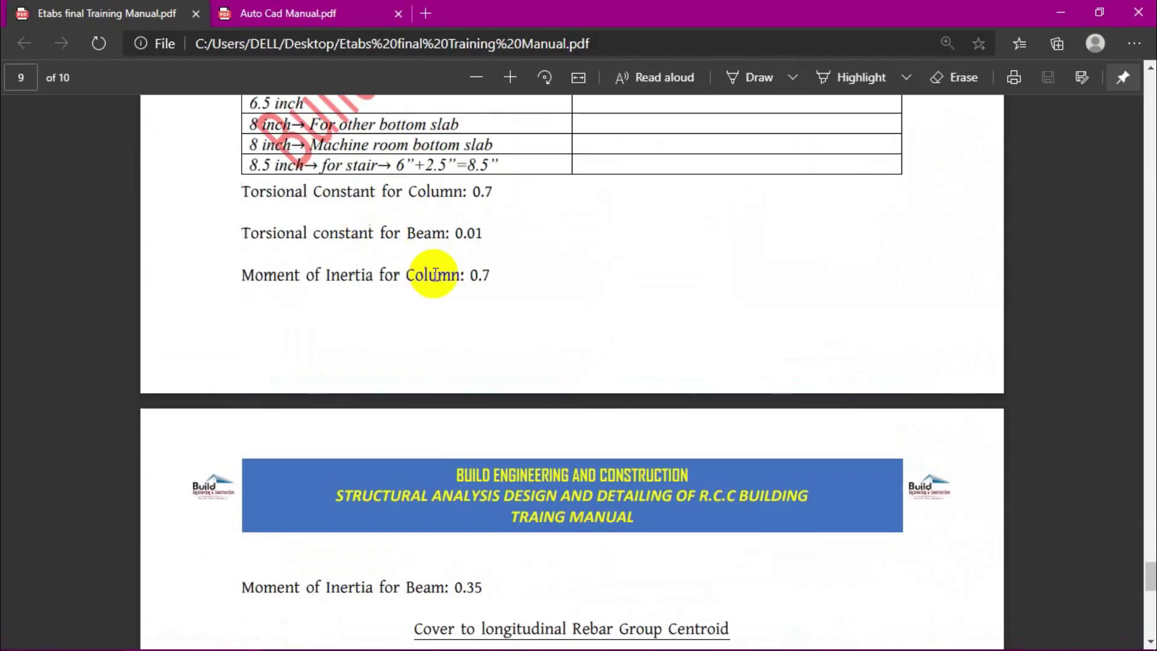
drag(466, 275, 499, 295)
key(ctrl+c)
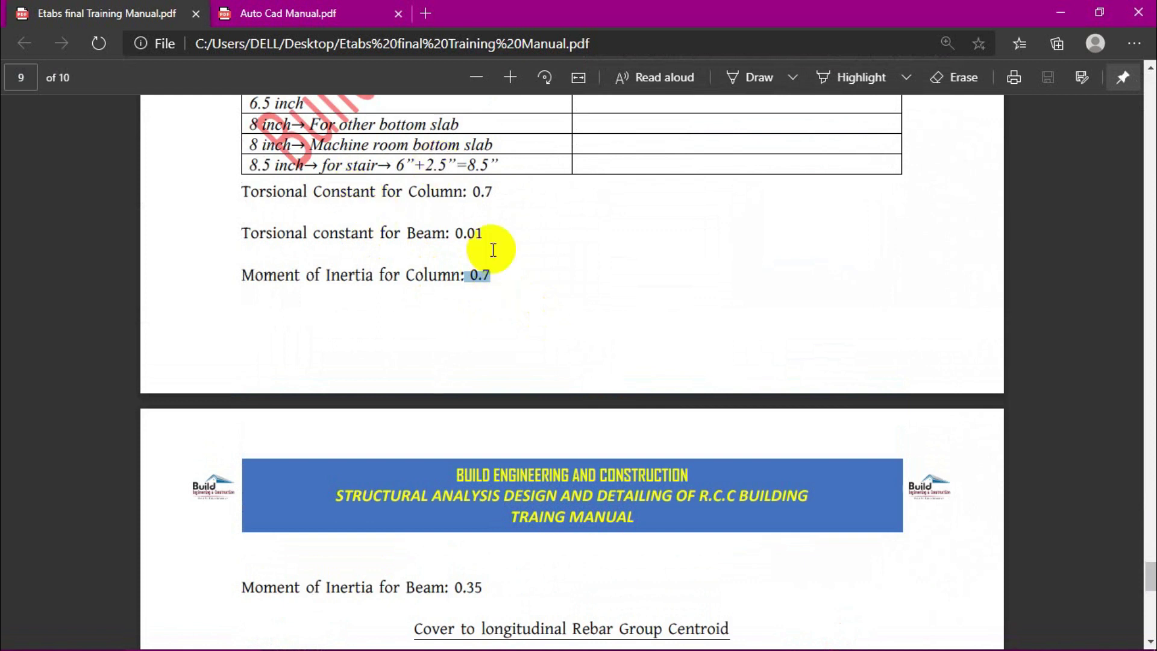
Return to ETABS, set the moment of inertia modifiers about the 2 and 3 axes to 0.7, and accept the modifiers.
click(1061, 12)
double_click(612, 272)
text(0.7)
double_click(645, 317)
double_click(644, 295)
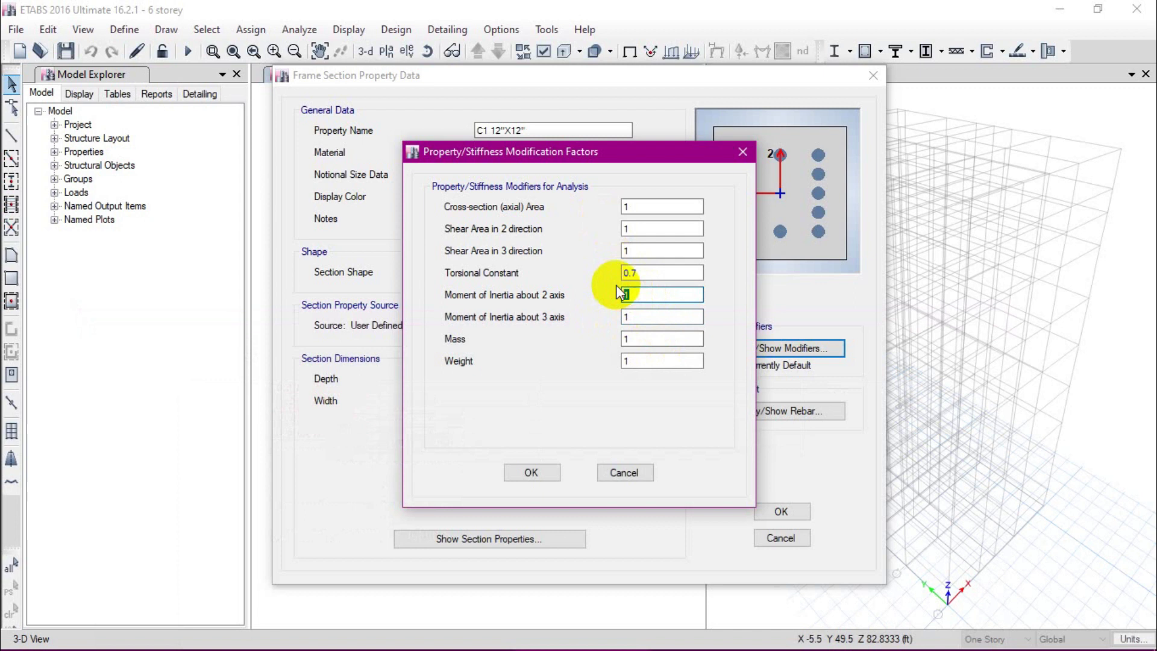
text(0.7)
double_click(630, 317)
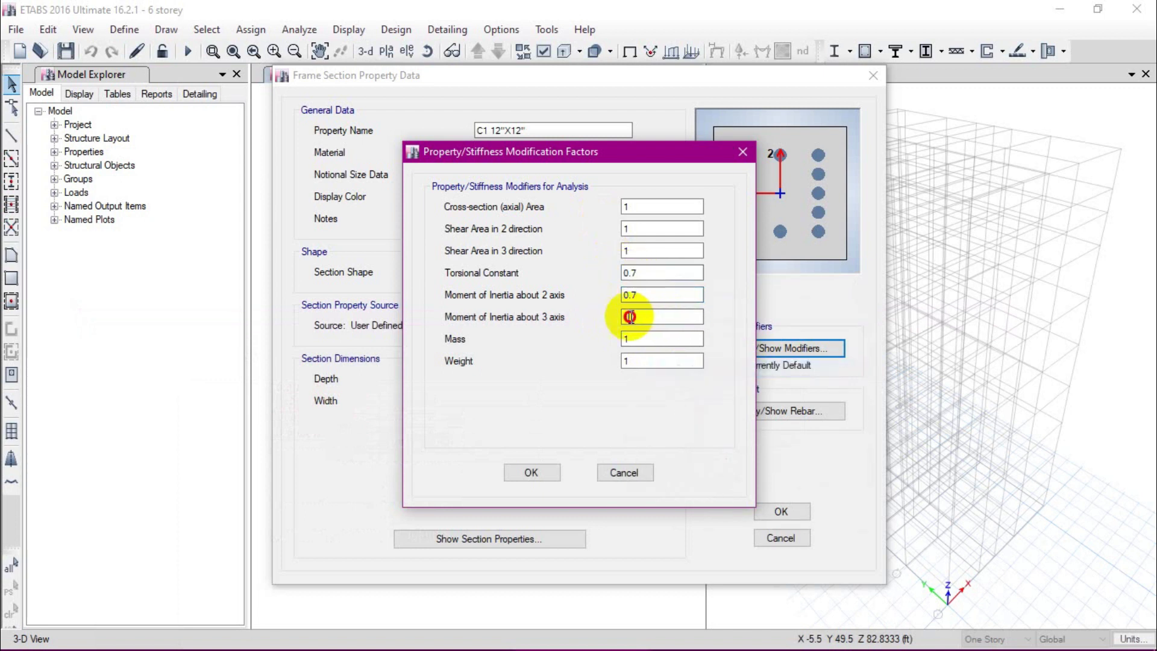
right_click(638, 316)
click(687, 391)
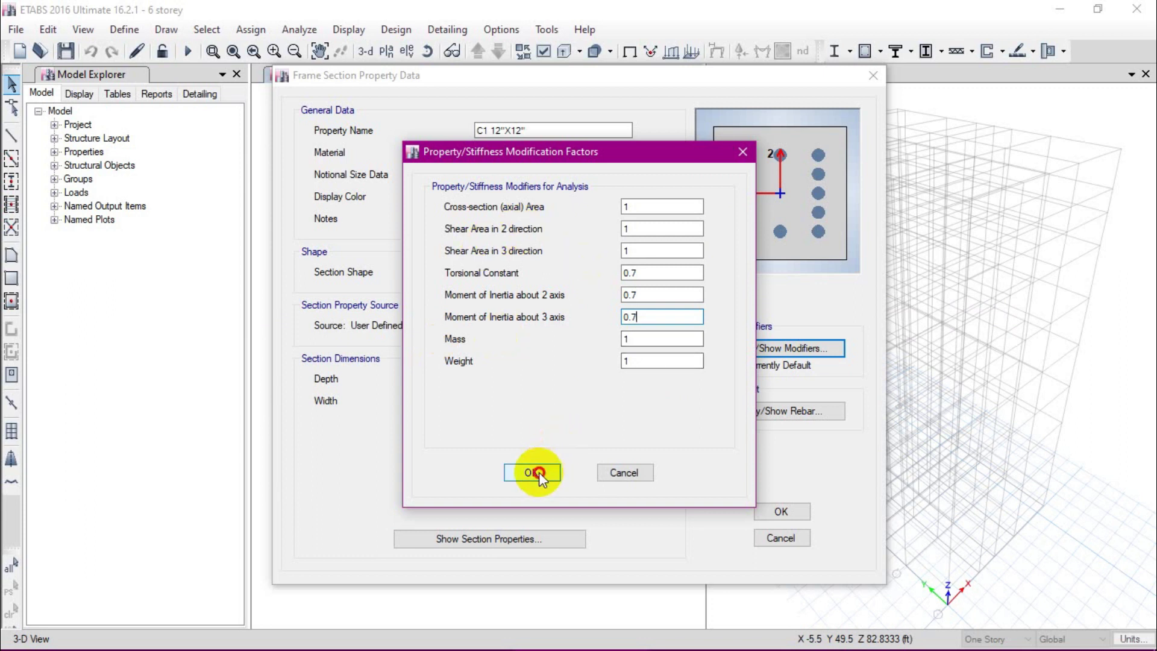
click(534, 472)
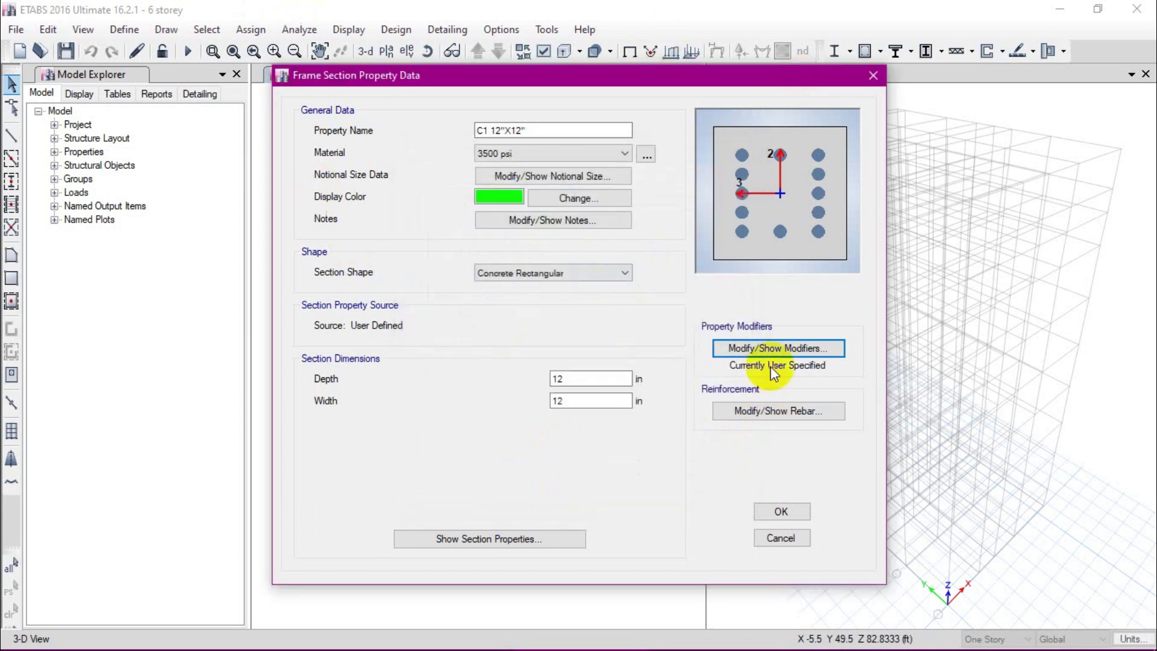
Review the column section's reinforcement data and calculated section properties, and accept the C1 section definition.
click(759, 411)
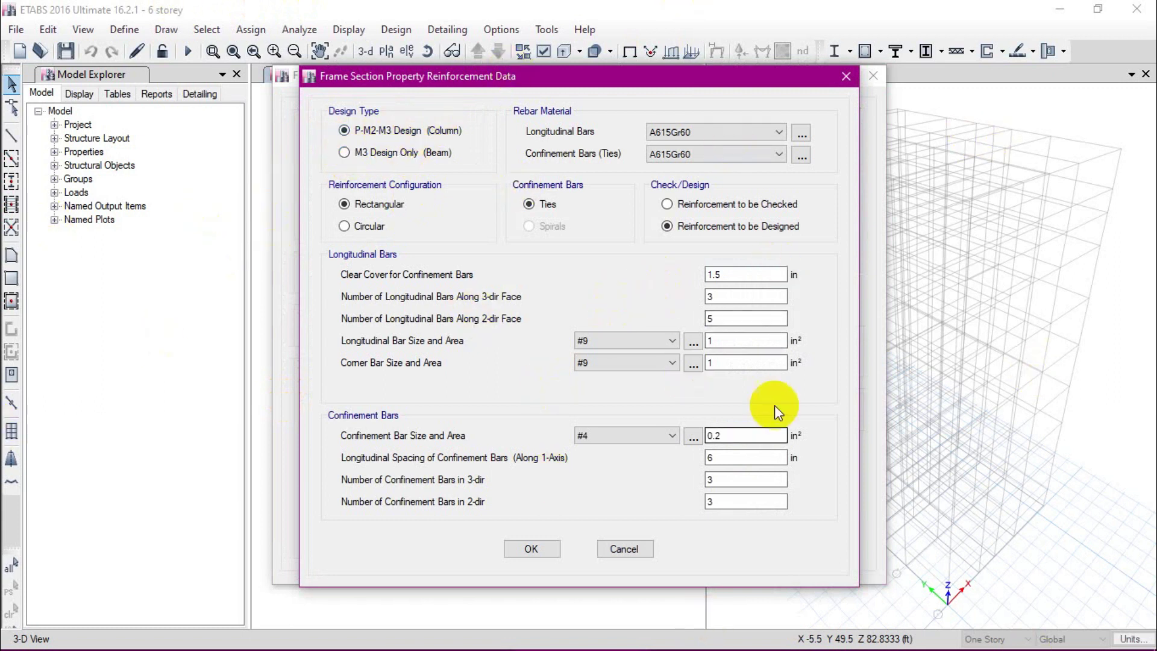
click(529, 550)
click(459, 546)
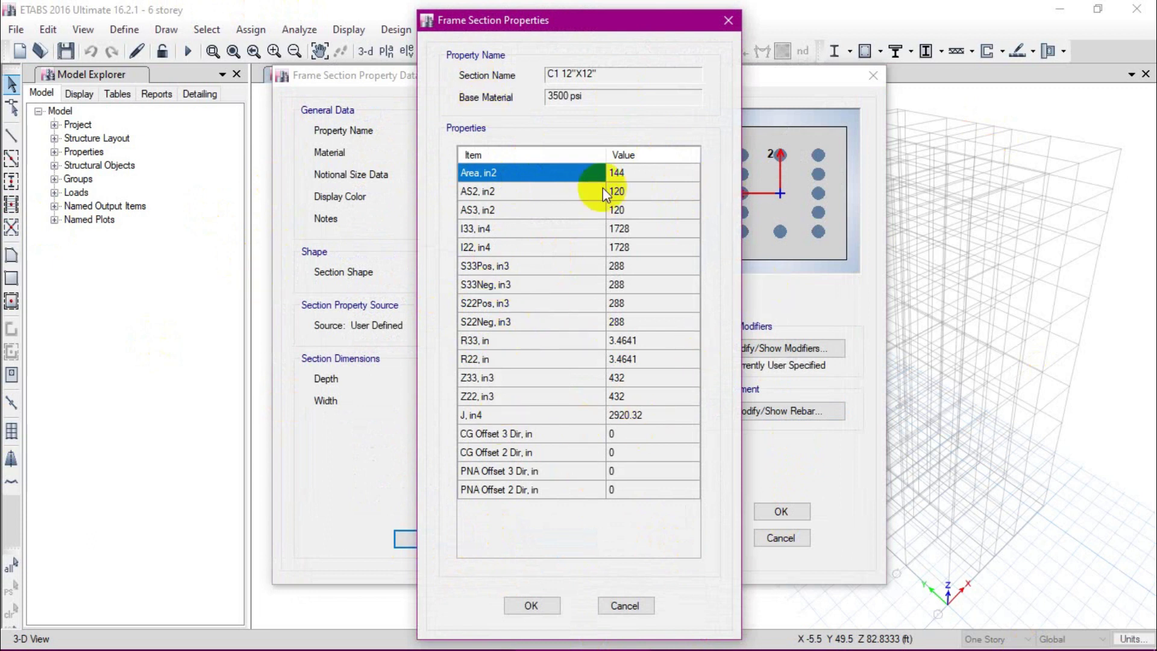
click(533, 606)
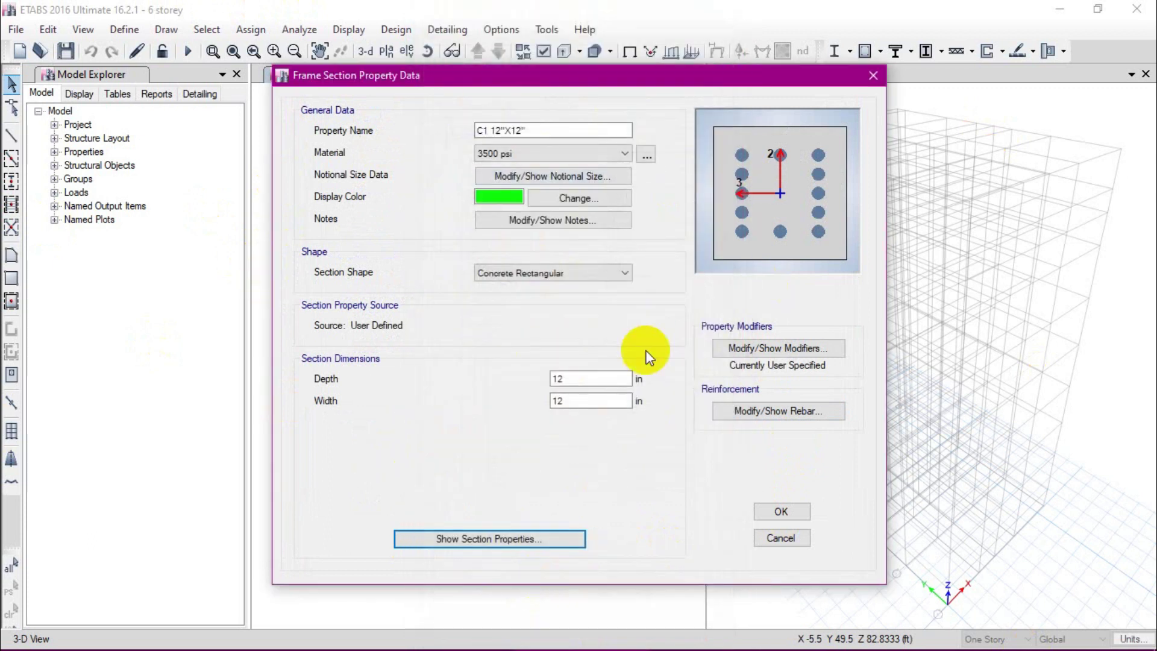
click(784, 510)
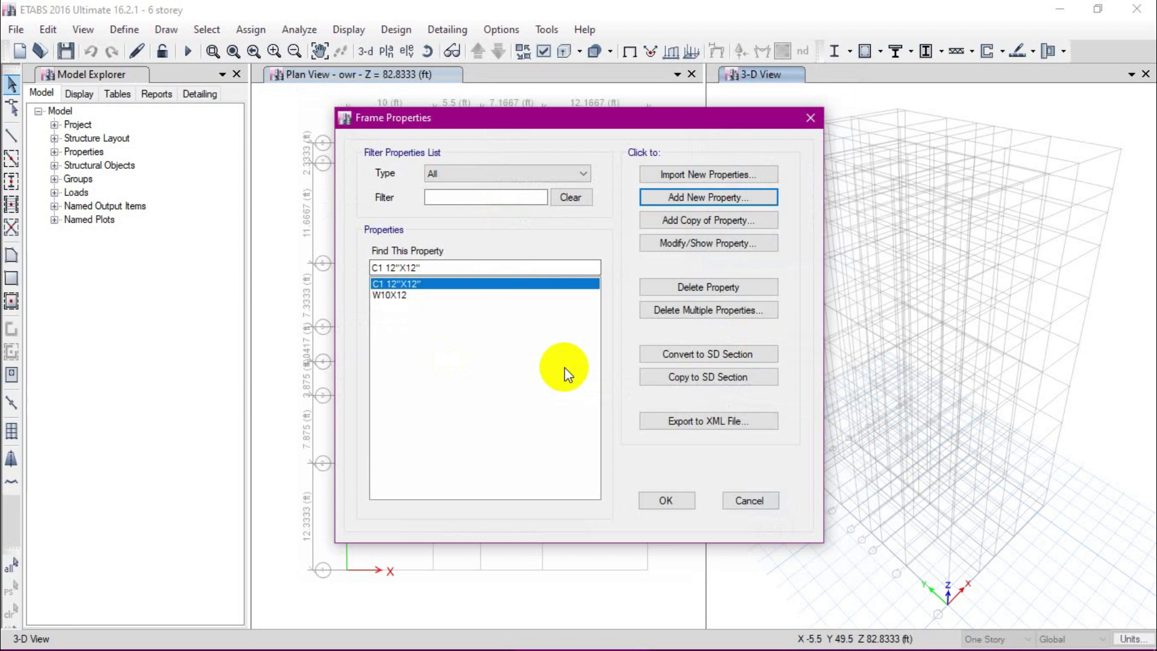
Delete the W10X12 frame section property and accept the frame properties list.
click(396, 295)
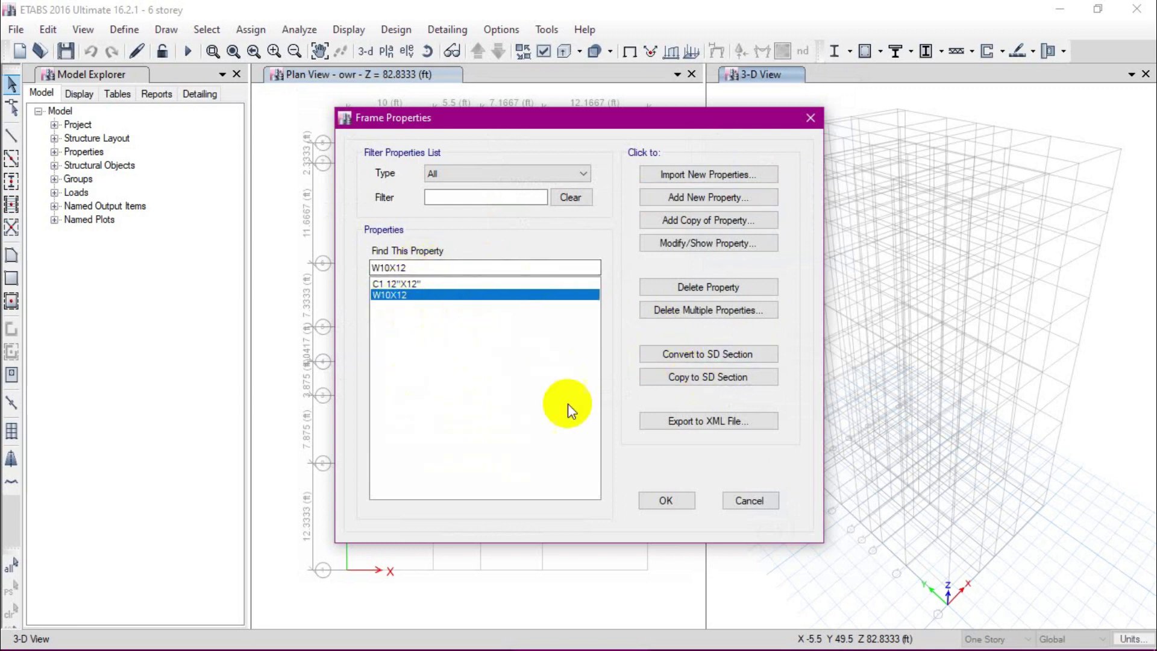
click(697, 288)
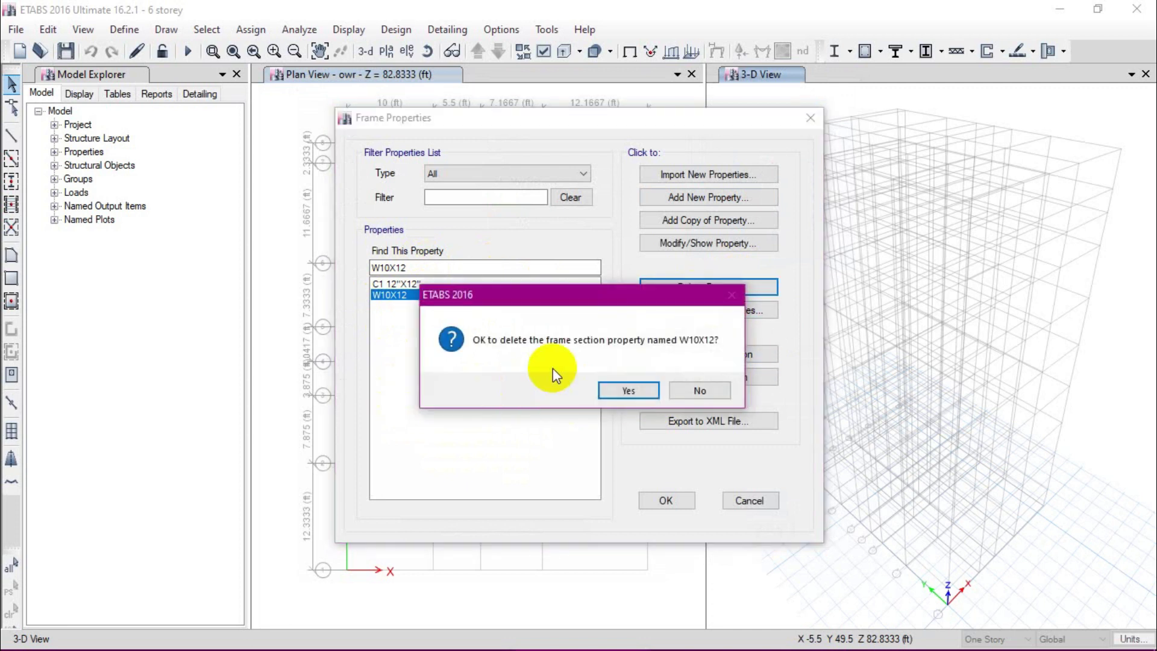
click(613, 390)
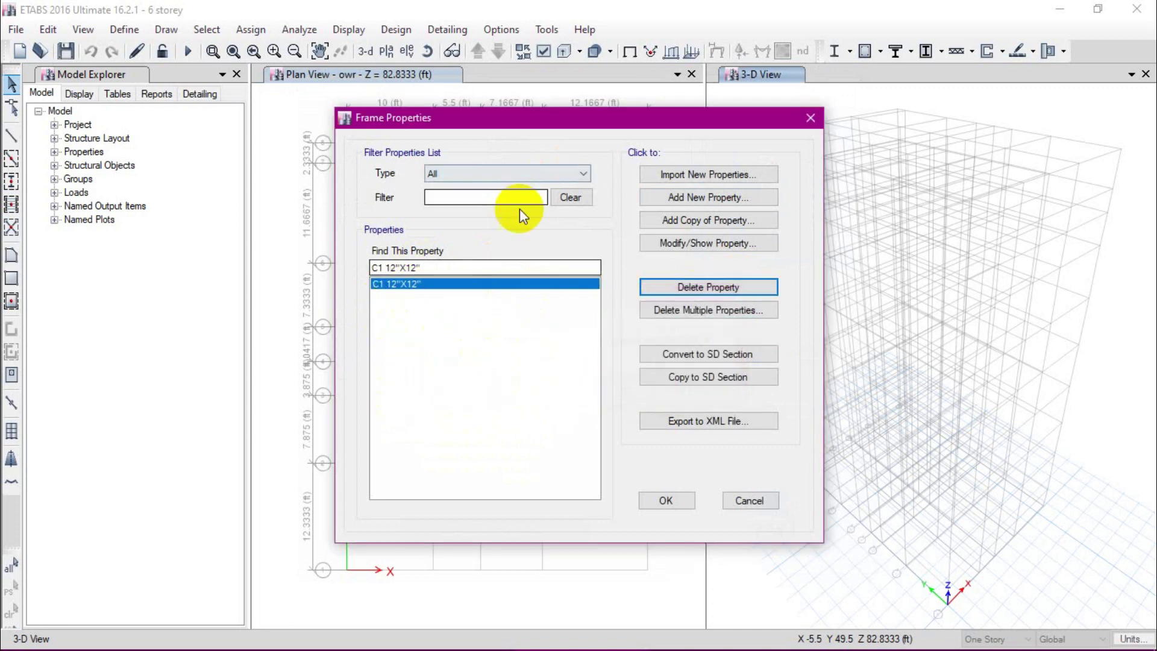
click(666, 495)
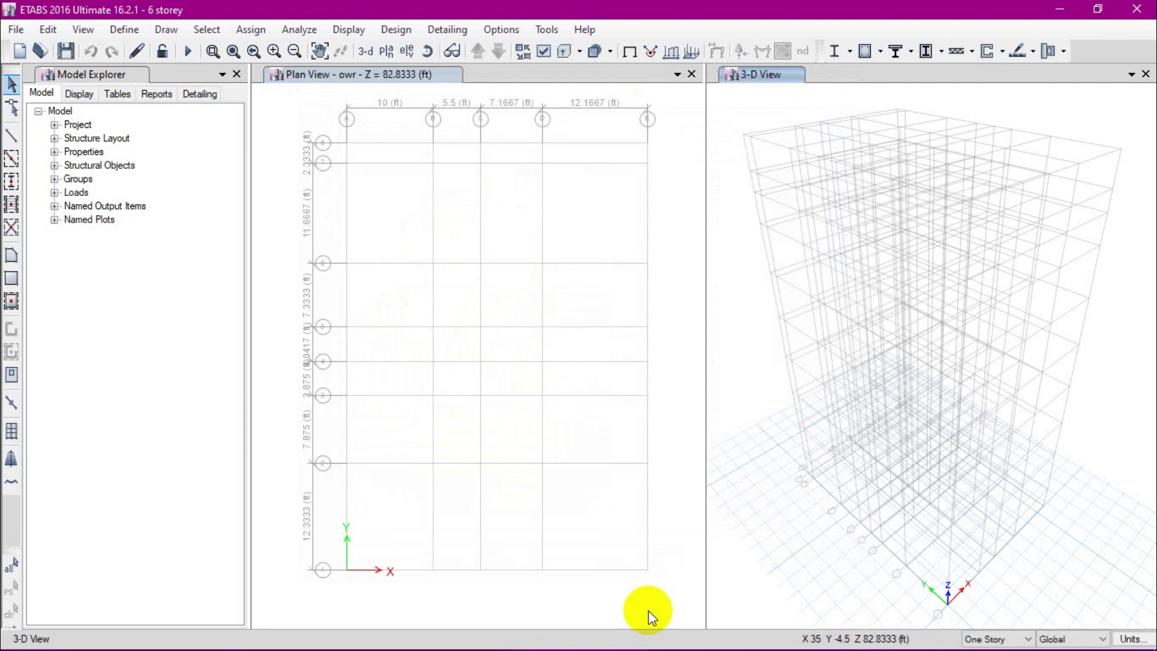
Switch to the Etabs training manual PDF and examine the remaining sizes in the regular column size table.
mouse_move(277, 638)
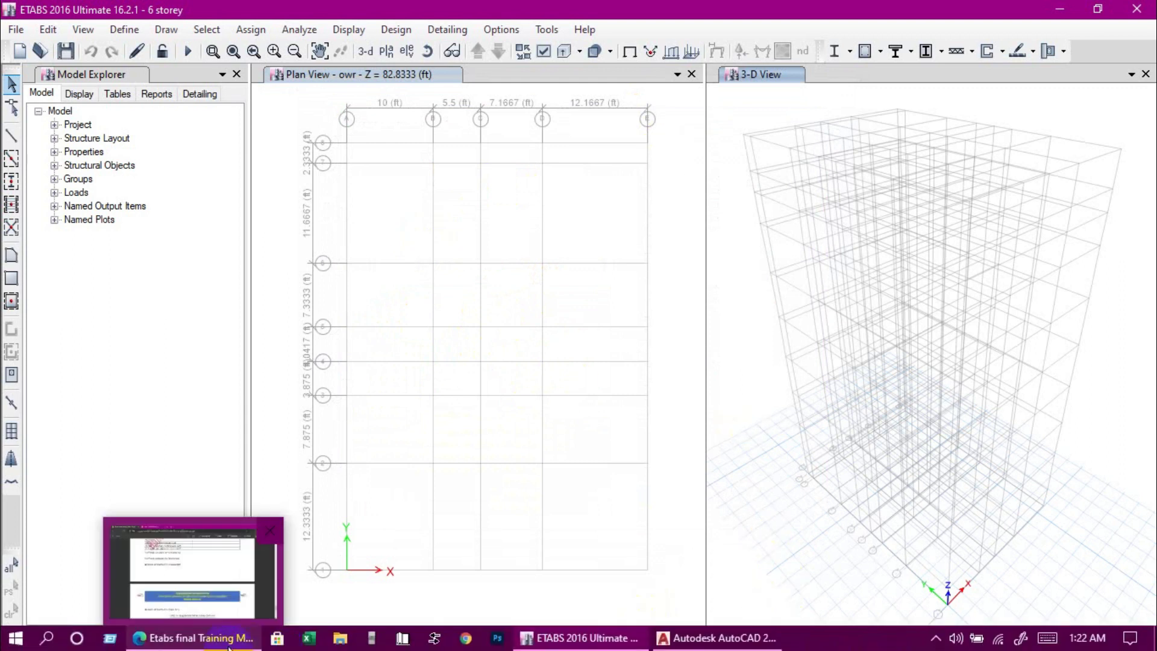
click(193, 638)
scroll(458, 295, up, 3)
scroll(324, 267, up, 15)
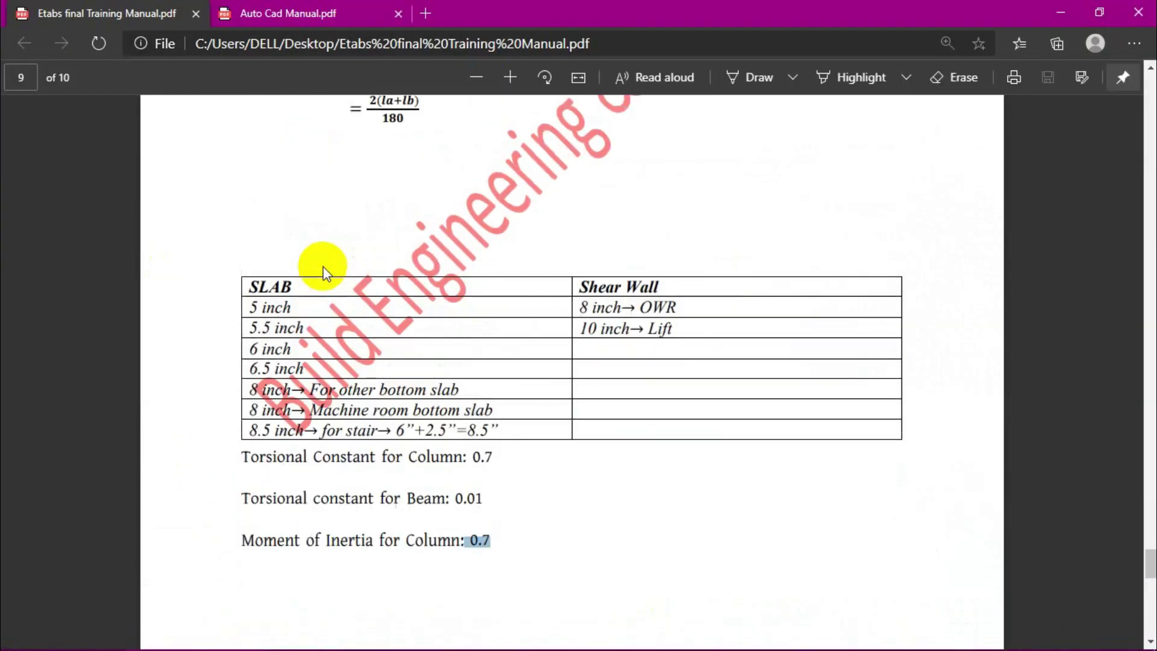
scroll(324, 267, up, 5)
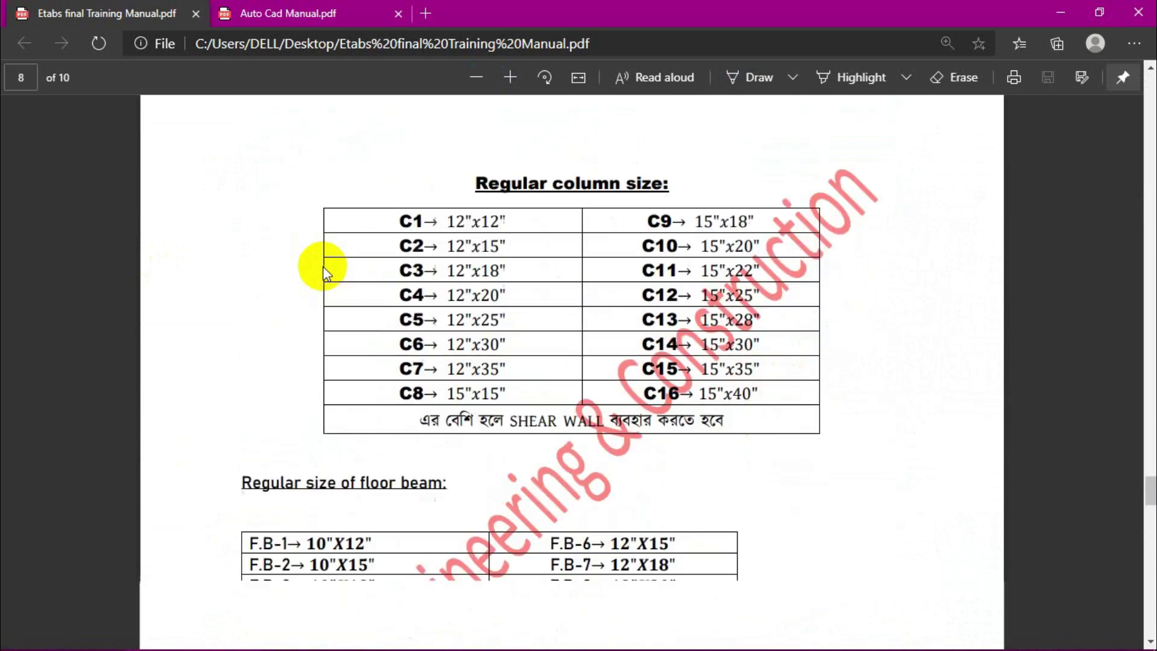
Examine the C1 to C16 dimensions in the manual's regular column size table, particularly the sizes from C2 to C16.
double_click(413, 336)
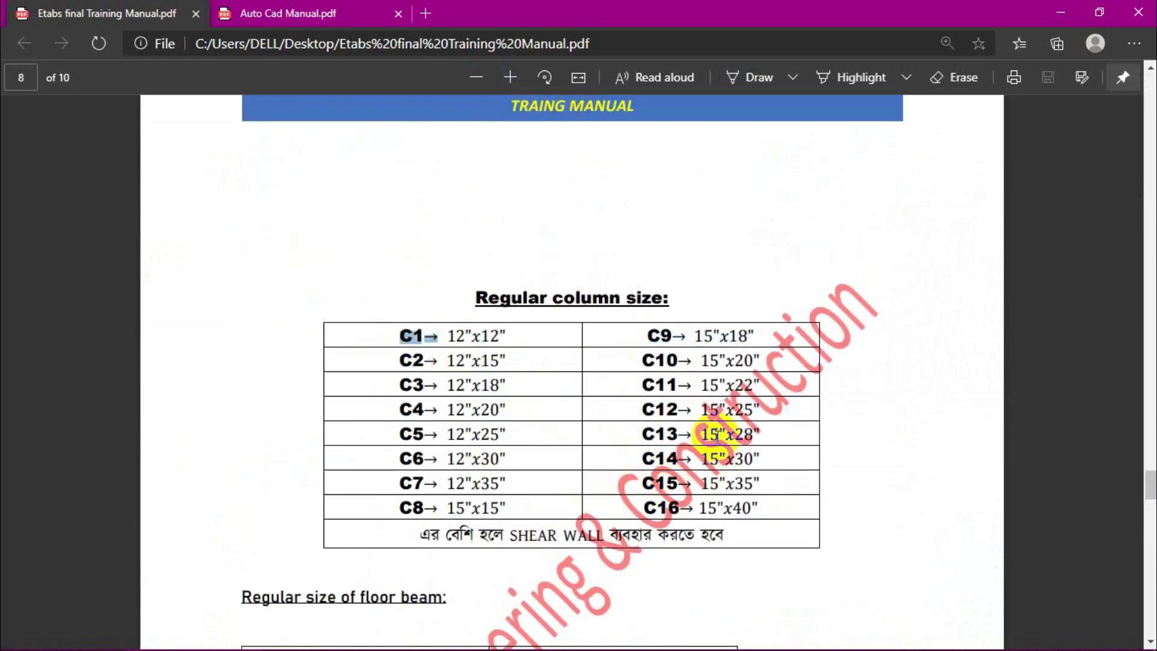
scroll(711, 440, down, 3)
shift+click(816, 413)
drag(732, 420, 434, 245)
click(591, 287)
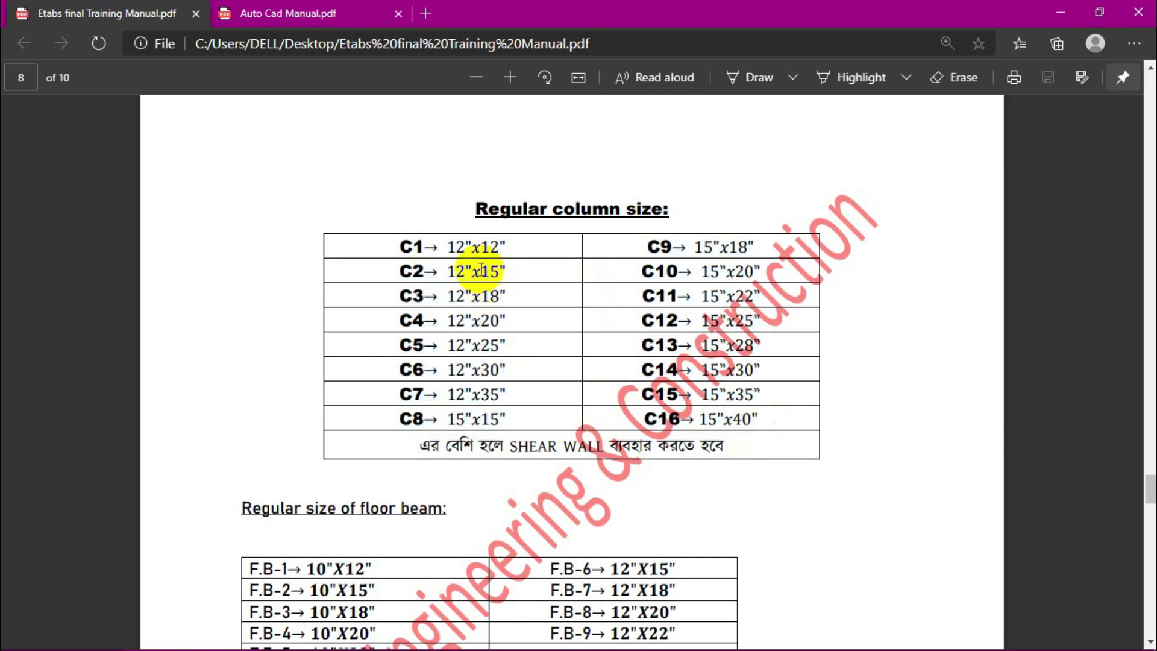
click(792, 425)
drag(792, 425, 432, 268)
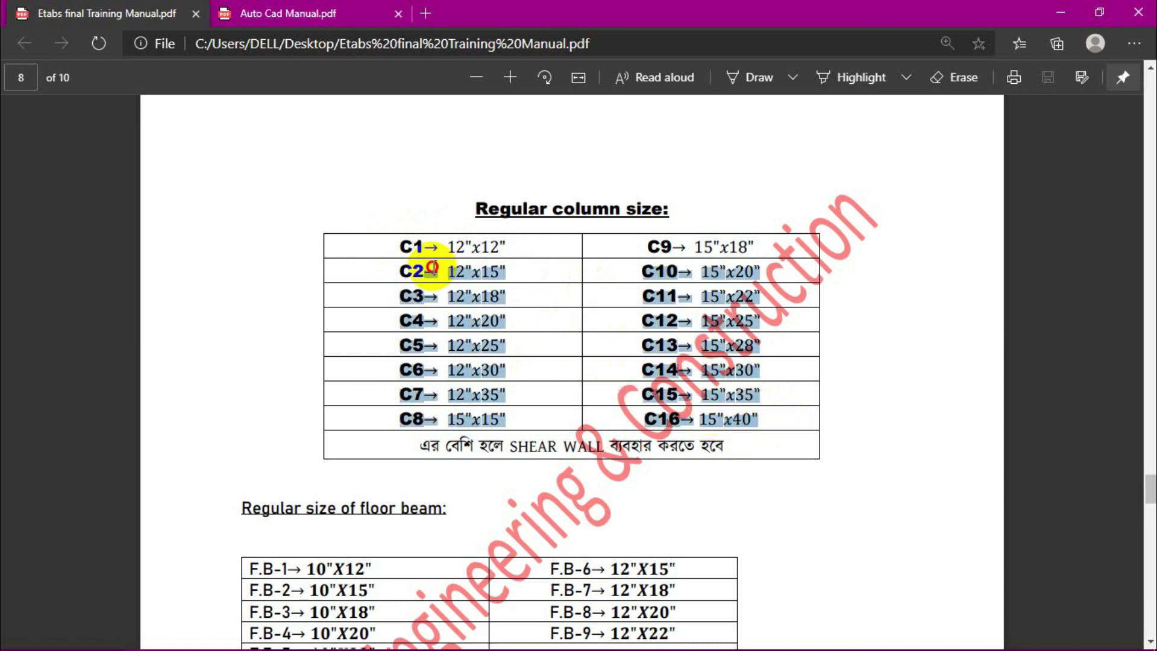
click(592, 222)
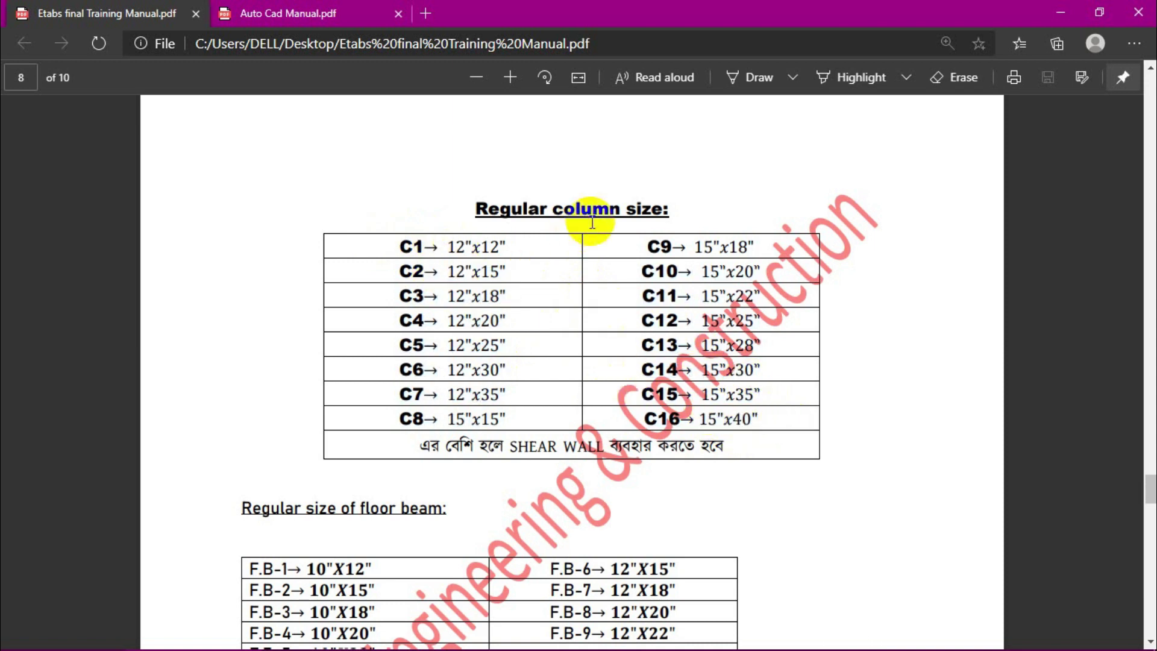
click(575, 268)
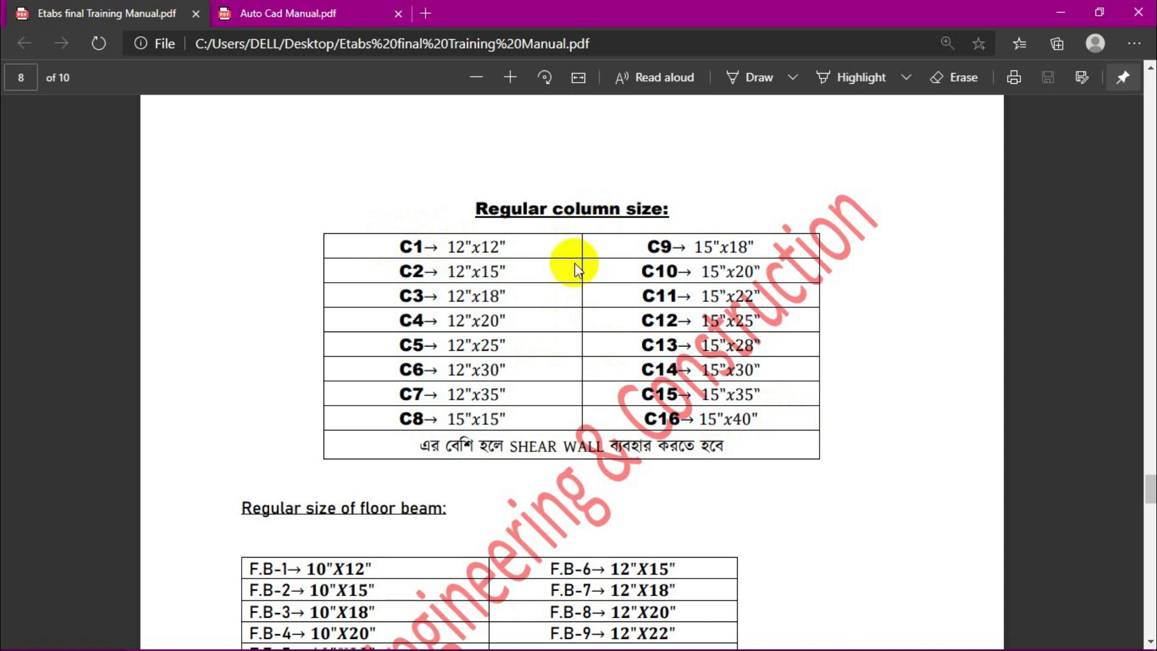
Check the ETABS model window, then return to the training manual PDF and recheck the regular column sizes.
click(1061, 12)
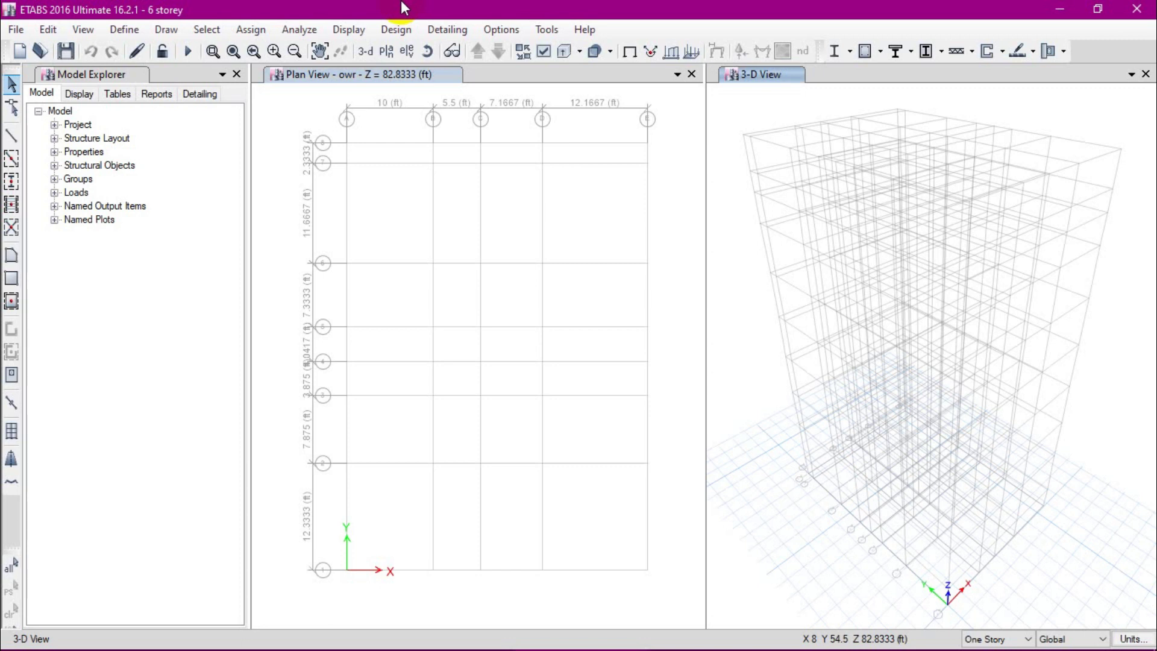
click(1060, 9)
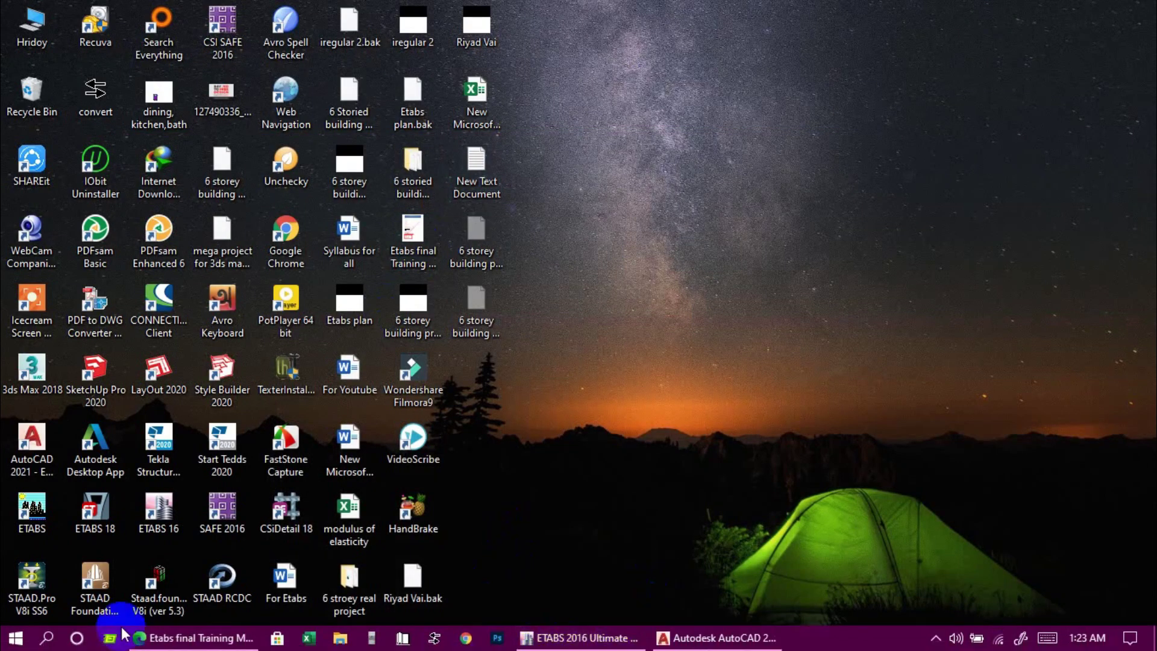
click(193, 637)
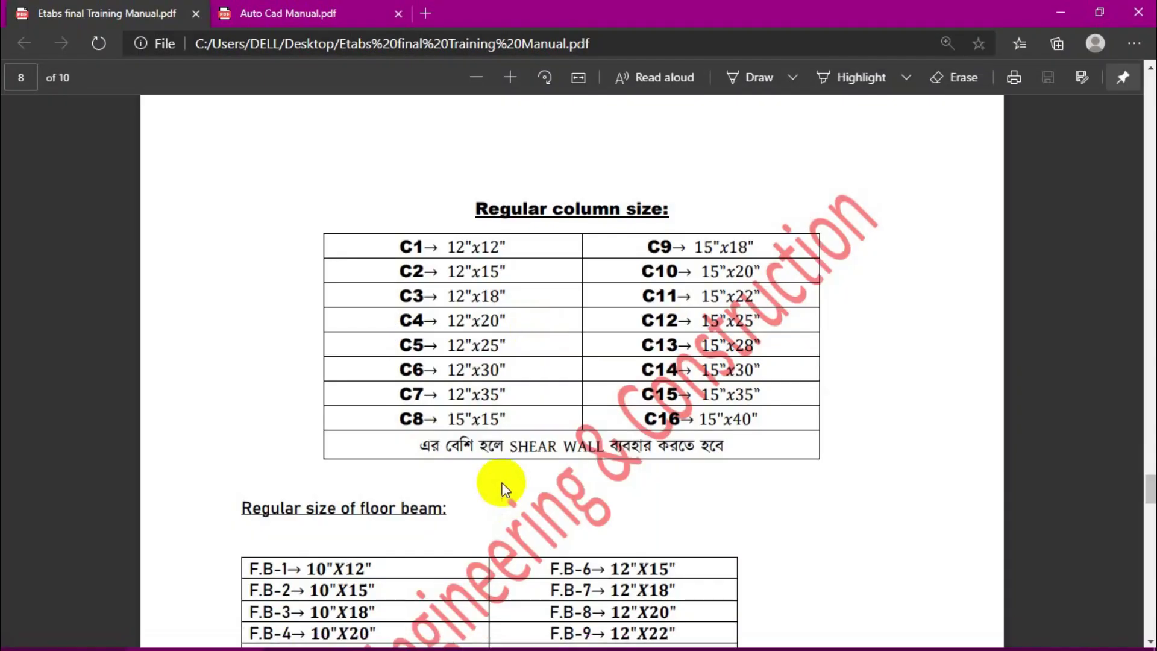
scroll(470, 350, up, 1)
scroll(458, 342, down, 1)
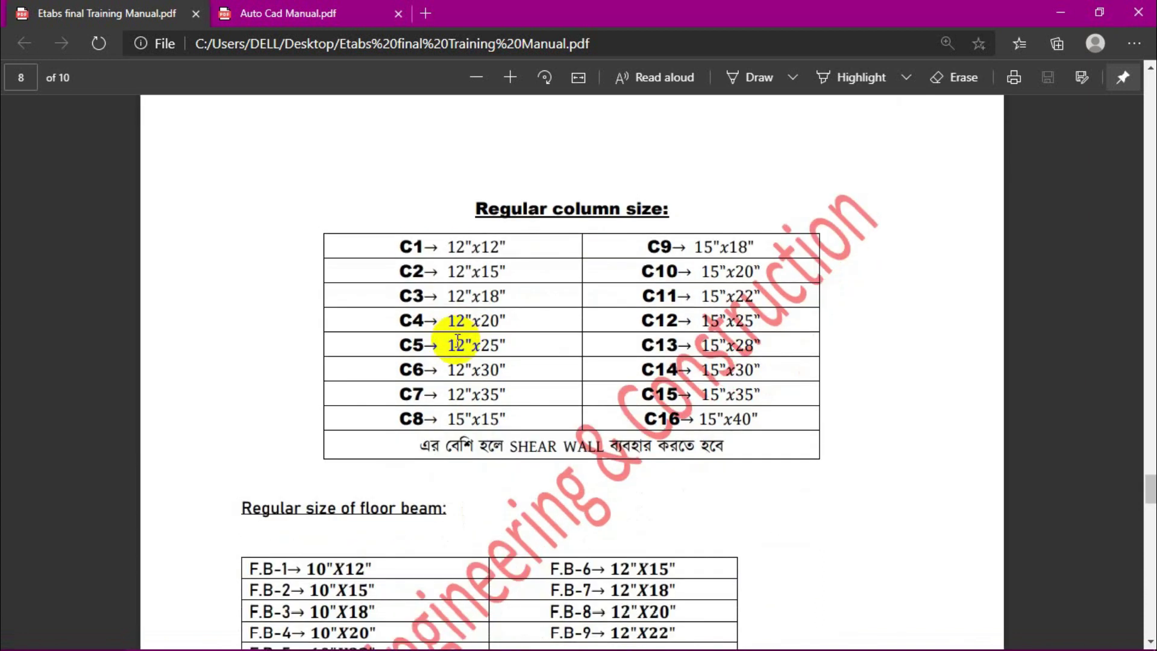
click(1059, 12)
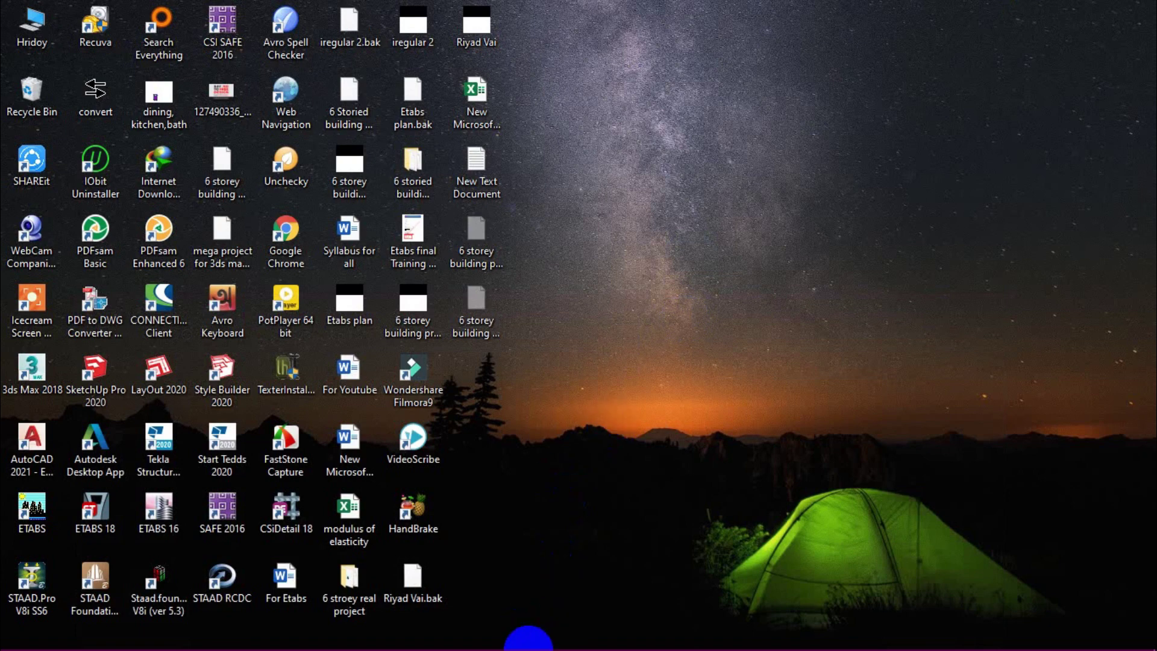
mouse_move(138, 637)
click(130, 574)
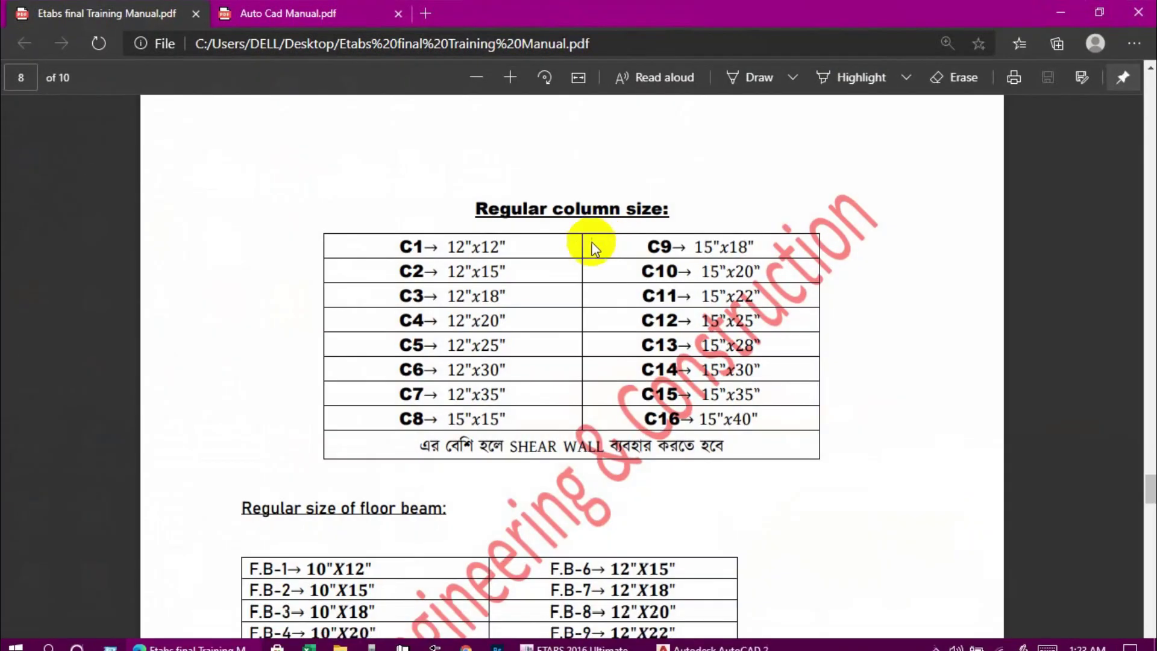
drag(445, 241, 731, 416)
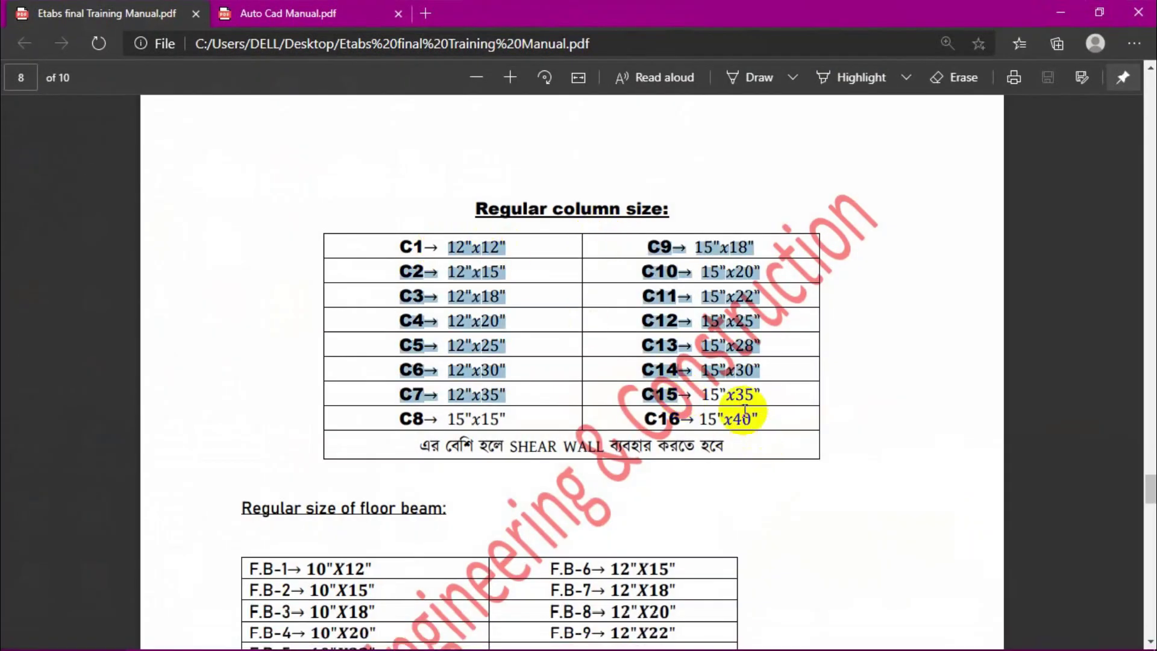
click(609, 425)
Switch back to ETABS and start a new frame section property of the Auto Select List type.
click(1062, 3)
mouse_move(573, 638)
click(543, 579)
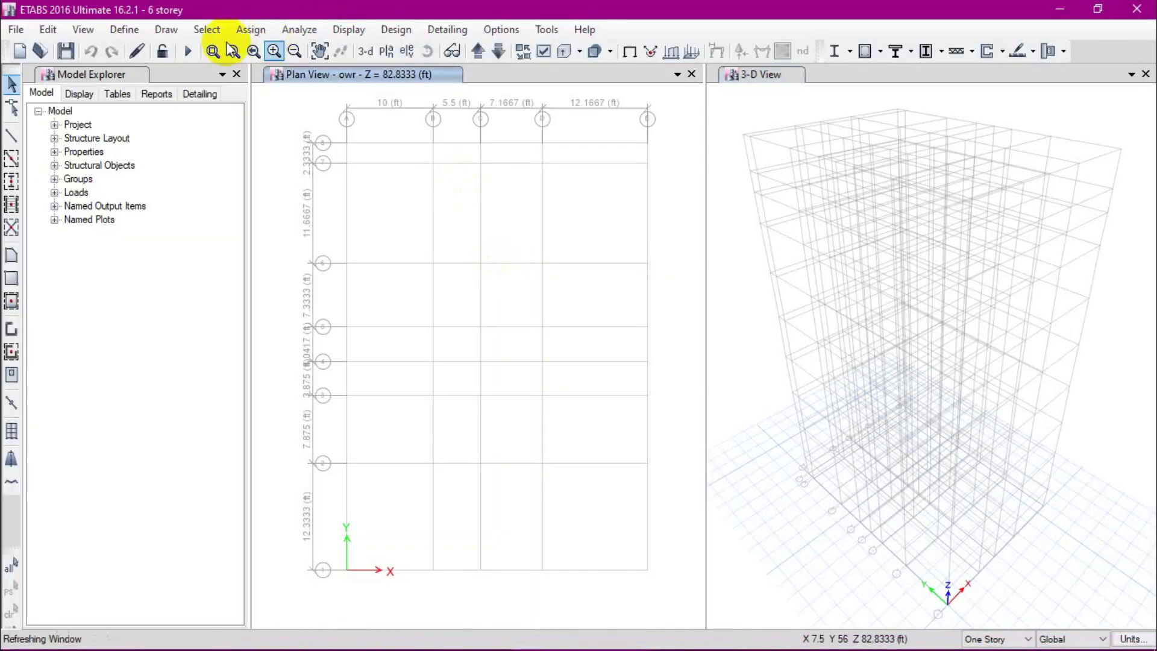
click(129, 31)
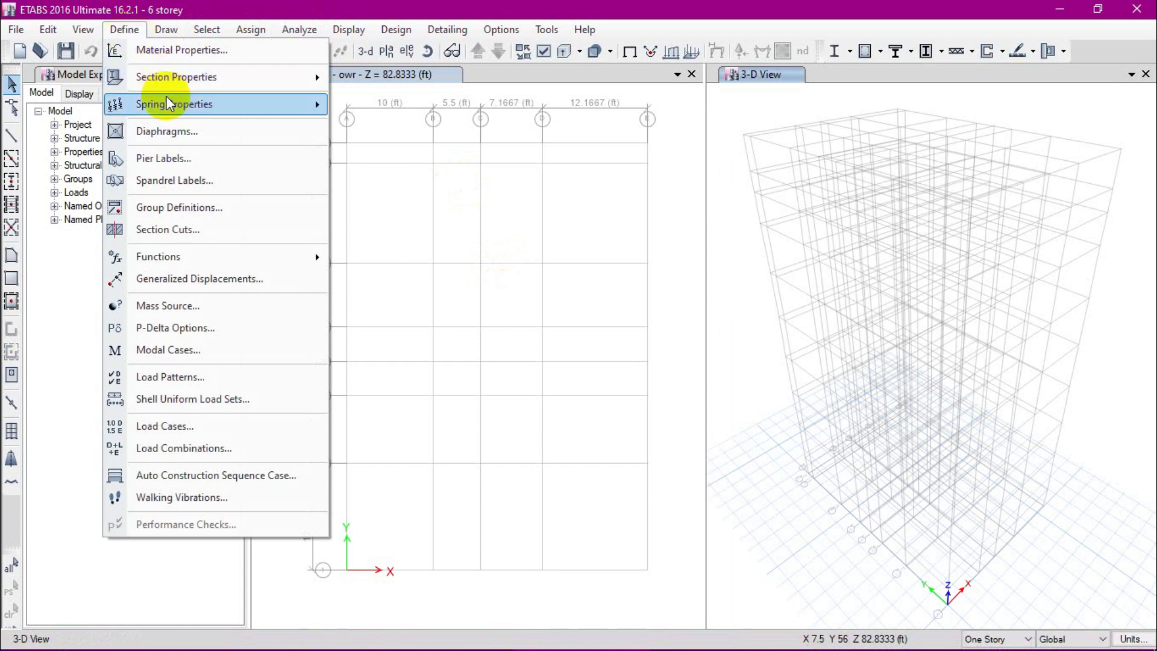
mouse_move(175, 78)
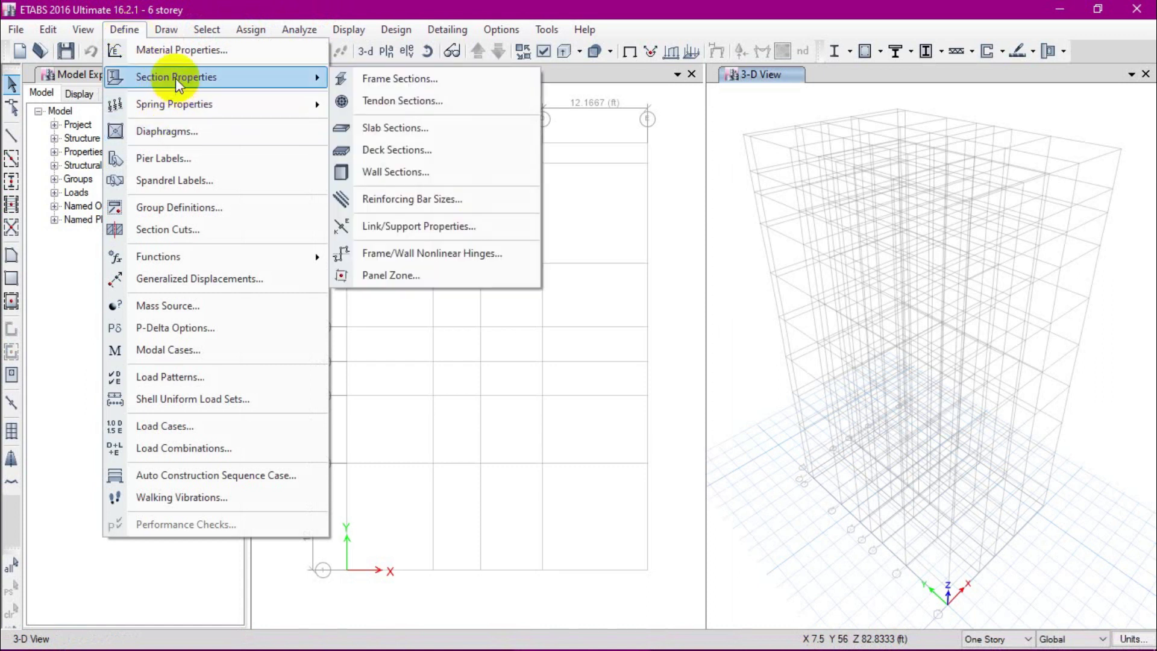
click(373, 78)
click(686, 200)
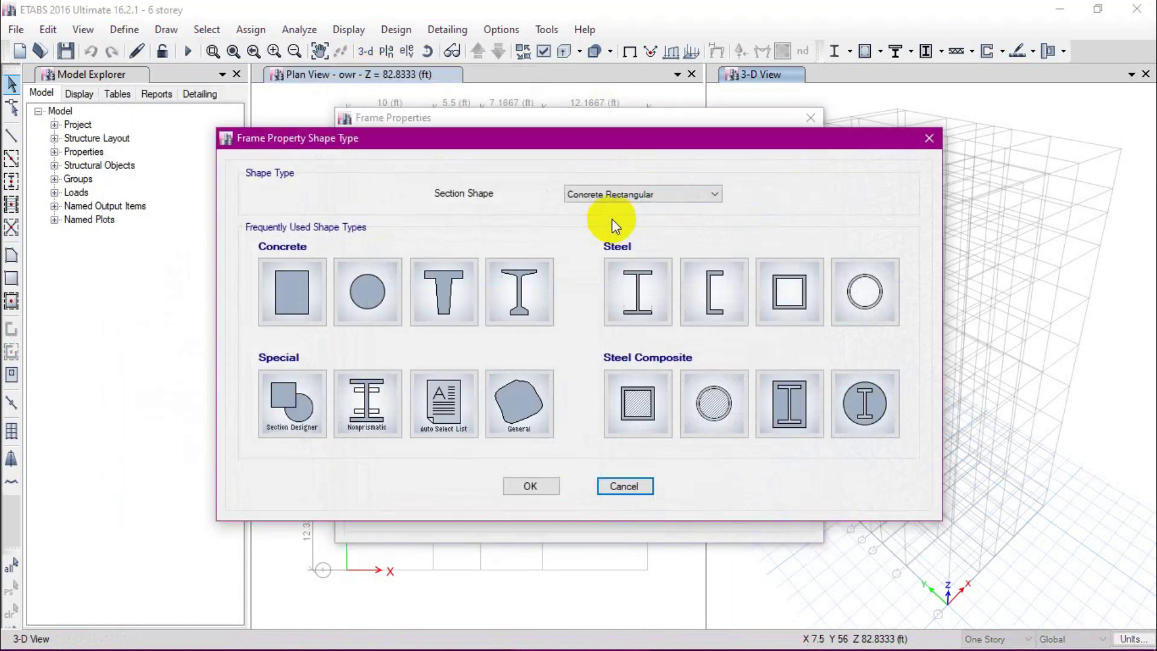
click(443, 427)
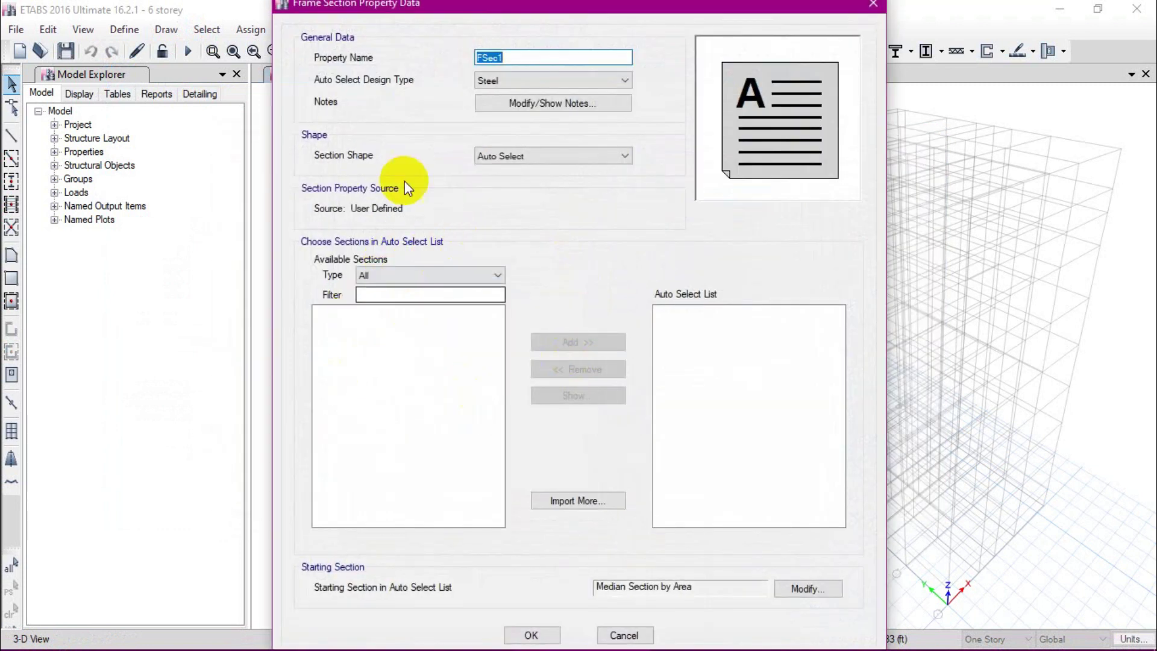
Set the auto select design type to Concrete, accept the section as FSec1, and cancel the frame properties changes.
click(558, 84)
click(534, 107)
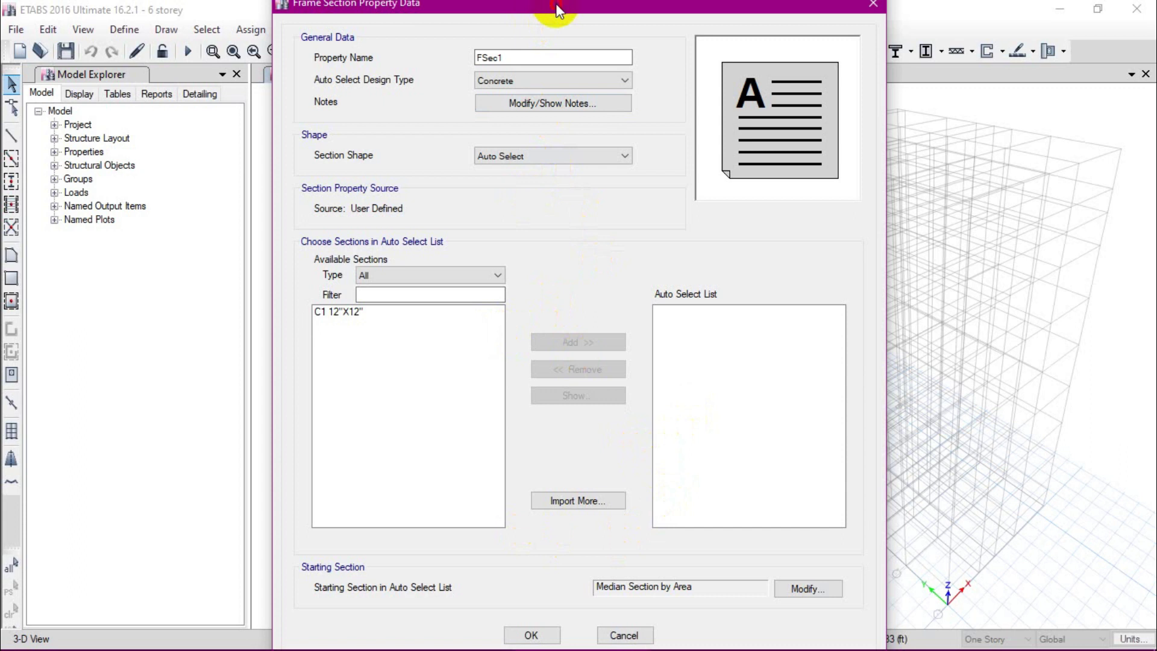
drag(558, 9, 505, 36)
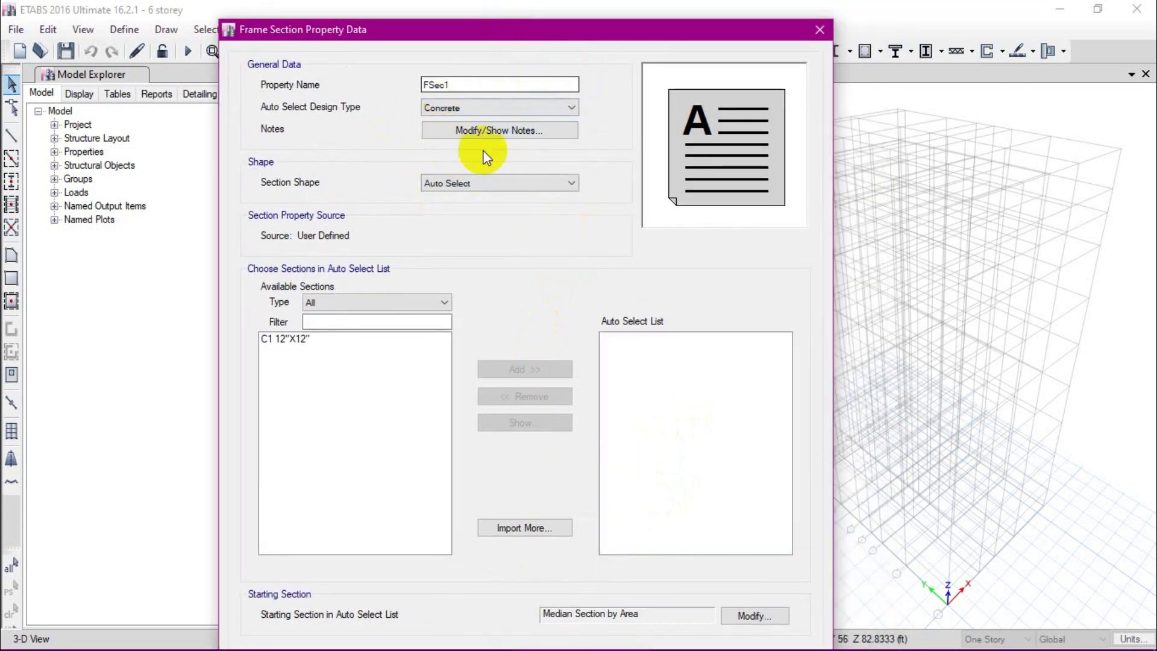
drag(516, 35, 522, 17)
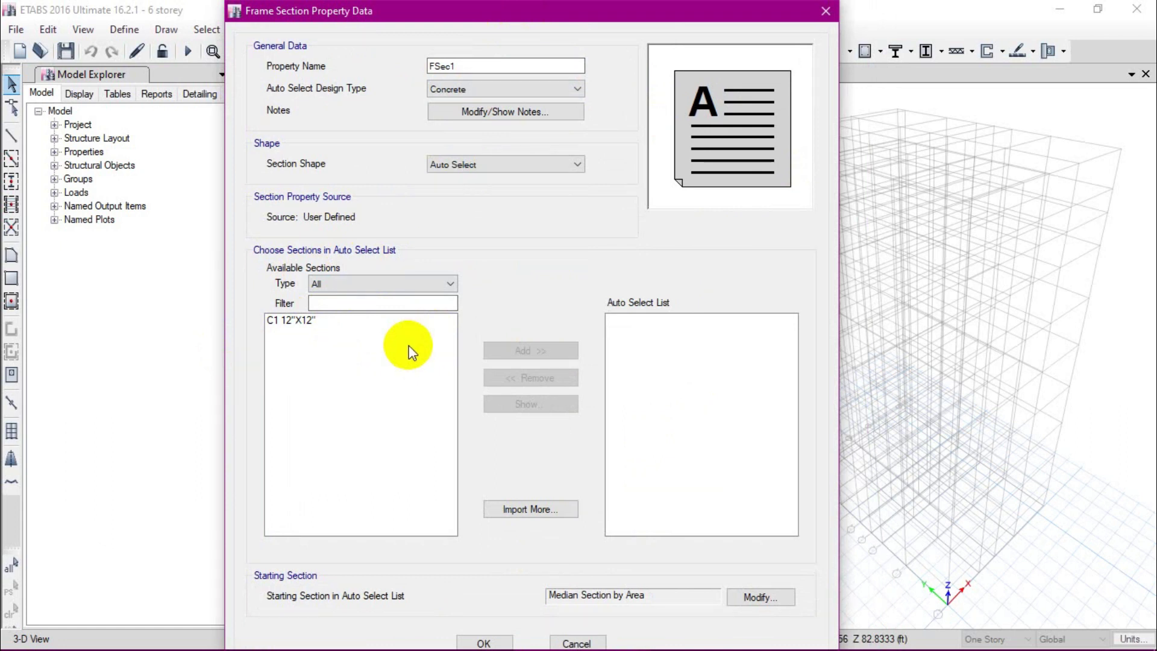
drag(422, 11, 450, 10)
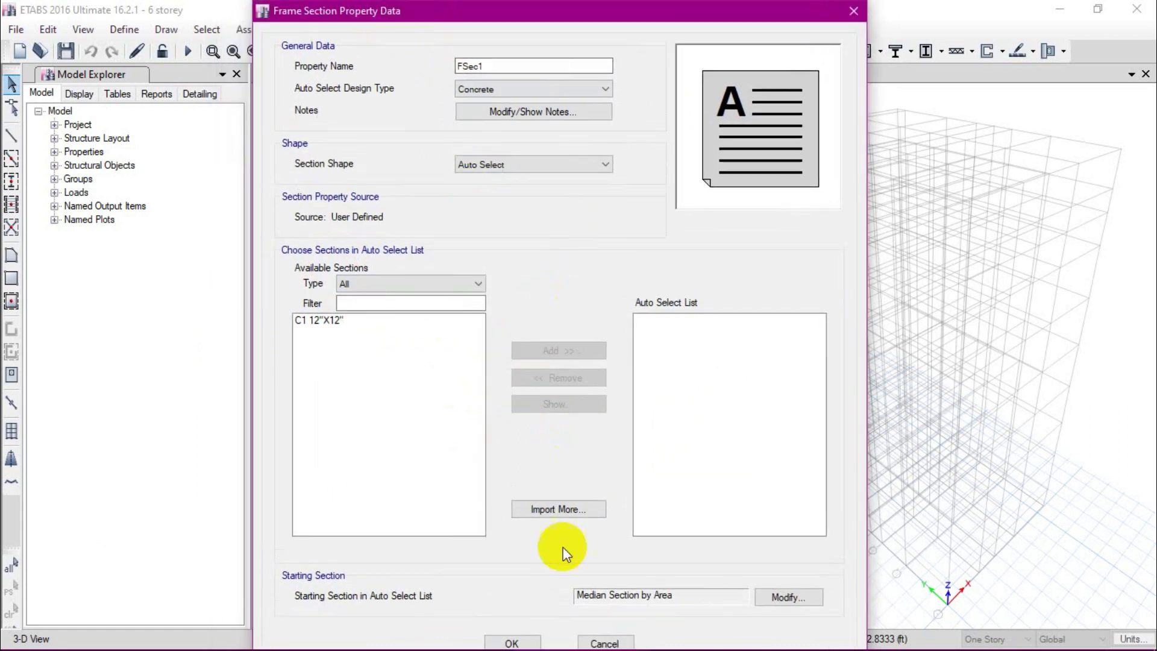
click(514, 643)
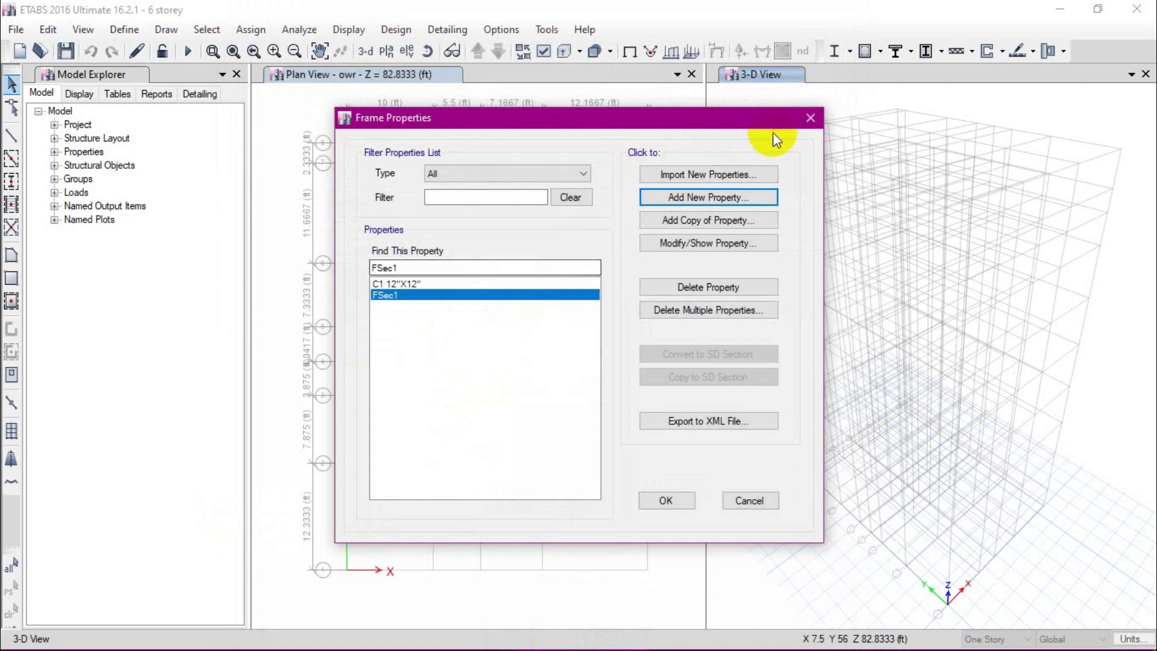
click(746, 500)
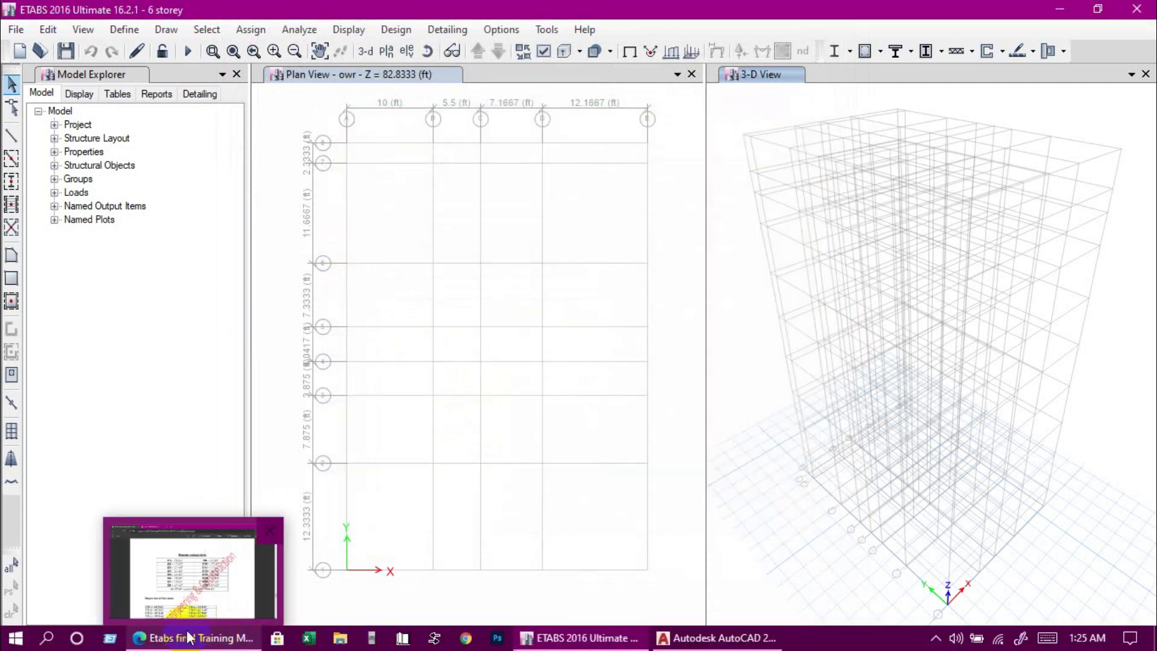
Switch to the training manual PDF and review the regular column sizes and the floor beam sizes below them.
click(193, 638)
click(520, 285)
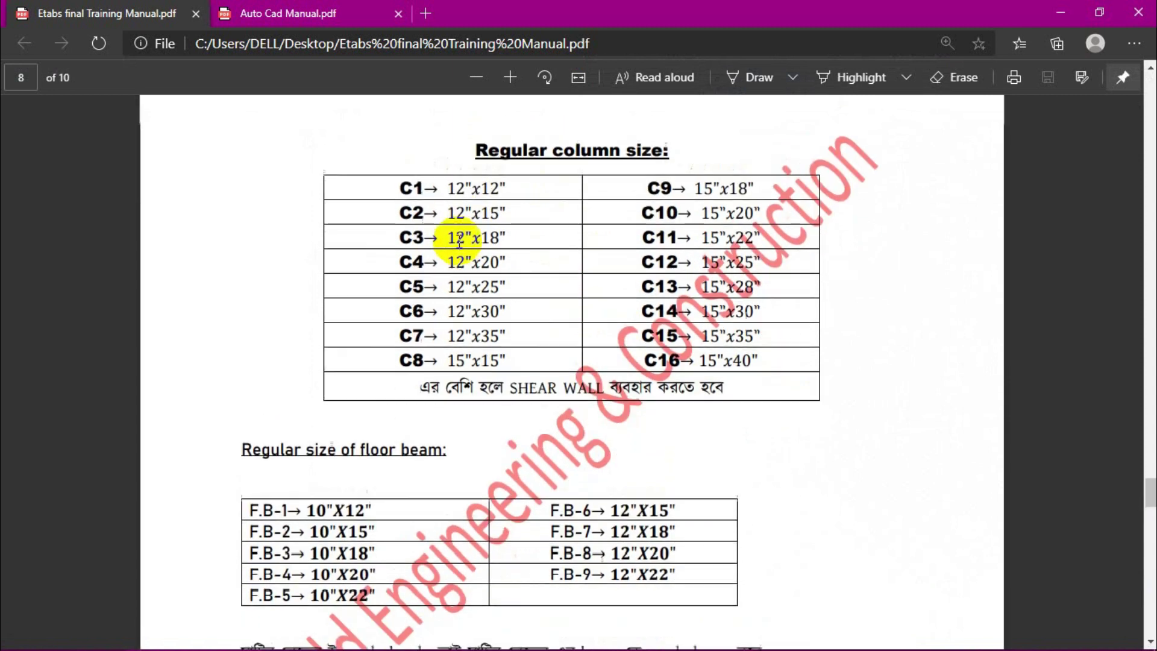
drag(386, 246, 768, 429)
click(768, 430)
click(367, 266)
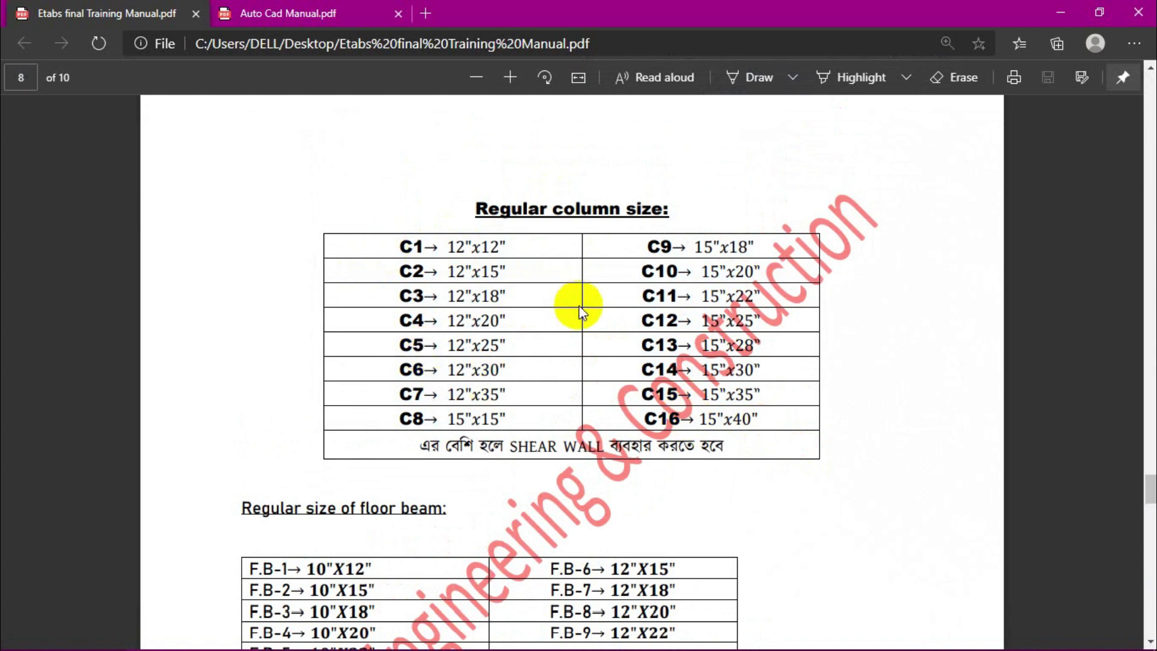
scroll(517, 412, down, 3)
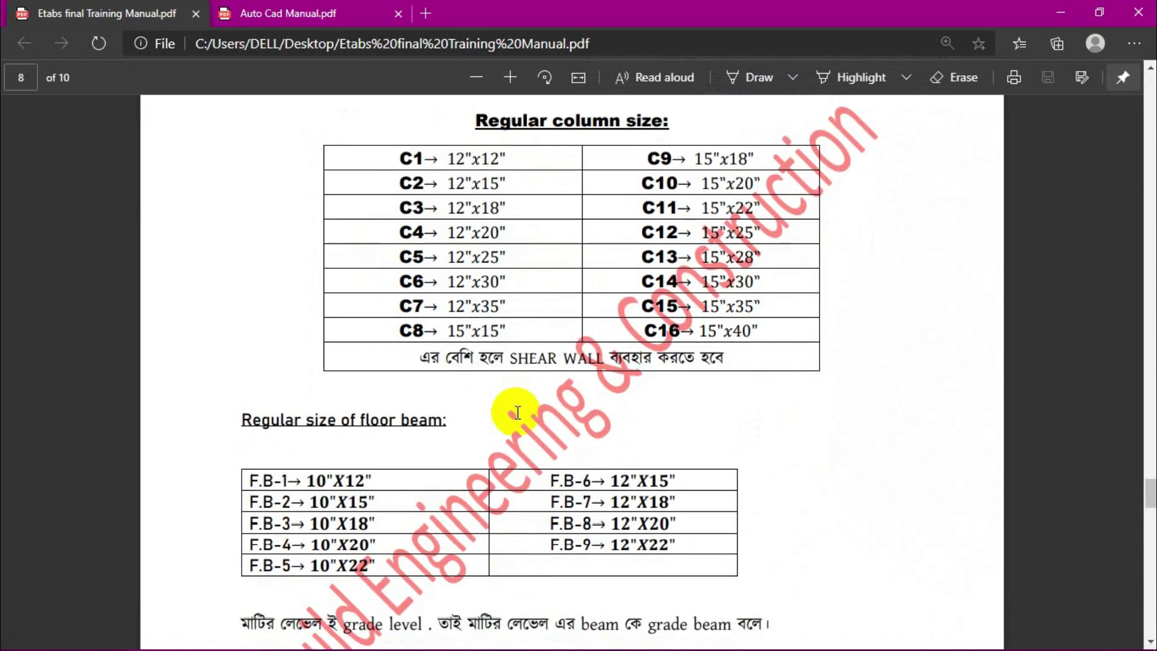
Switch to the 6 storey building project drawing in AutoCAD and examine the column layout and grid spacings across the plan.
click(1061, 5)
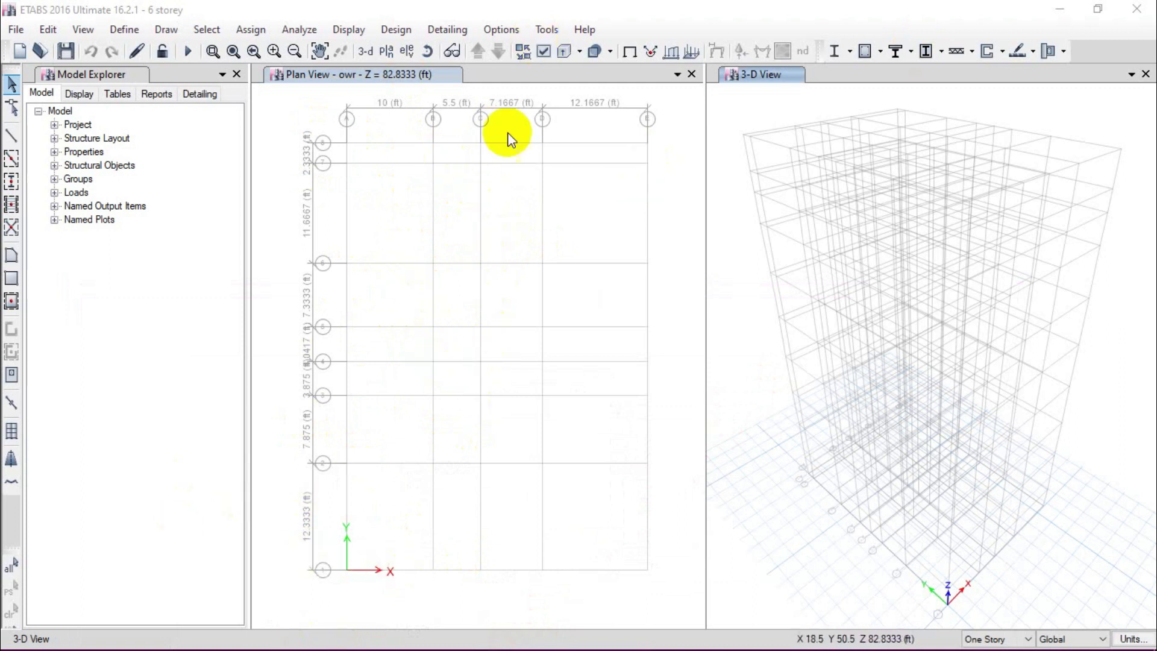
mouse_move(278, 640)
click(211, 555)
click(579, 638)
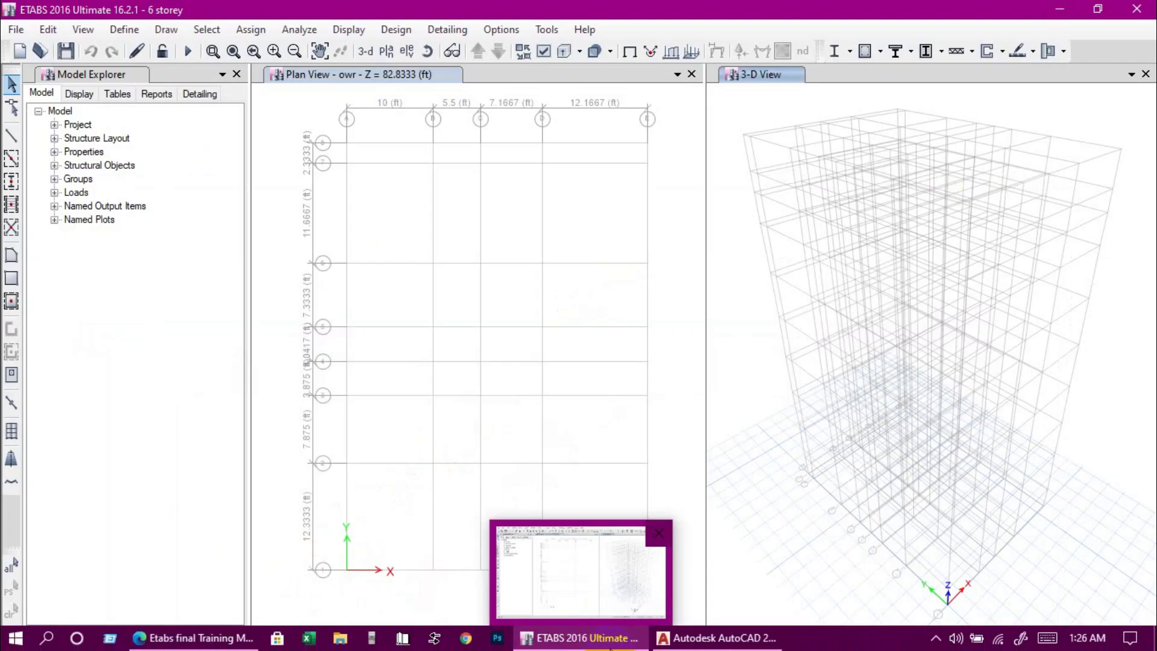
click(711, 638)
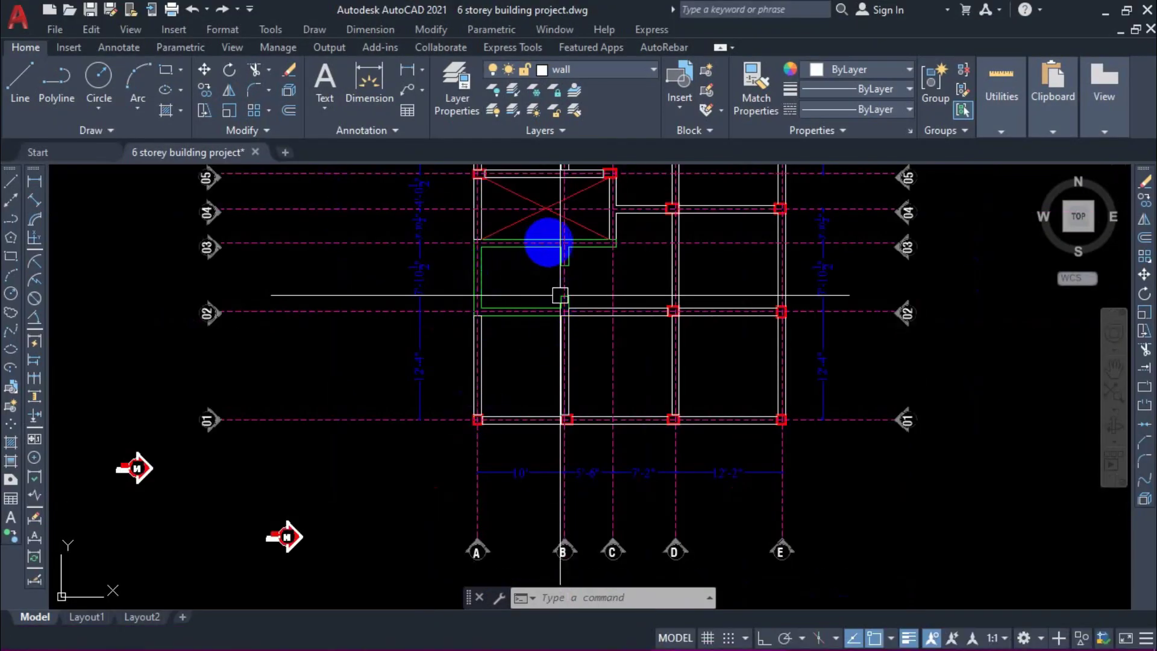
scroll(560, 295, down, 3)
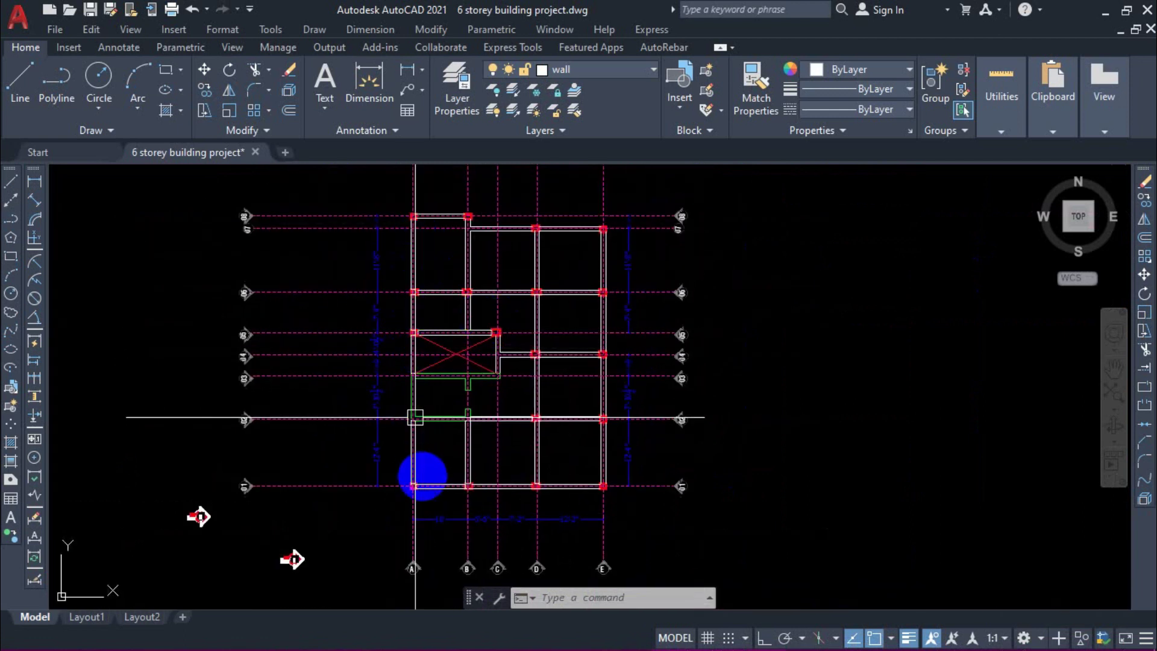
scroll(414, 253, up, 2)
middle_drag(417, 314, 382, 241)
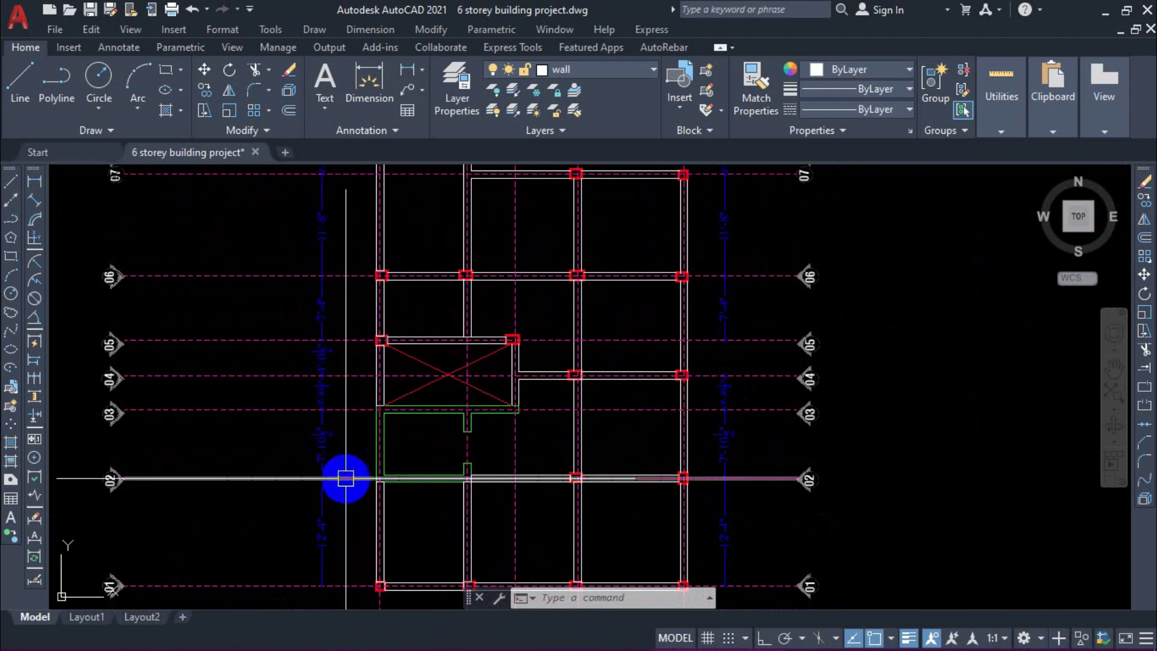
scroll(344, 478, down, 1)
scroll(338, 302, up, 1)
middle_drag(338, 302, 398, 429)
scroll(419, 251, up, 4)
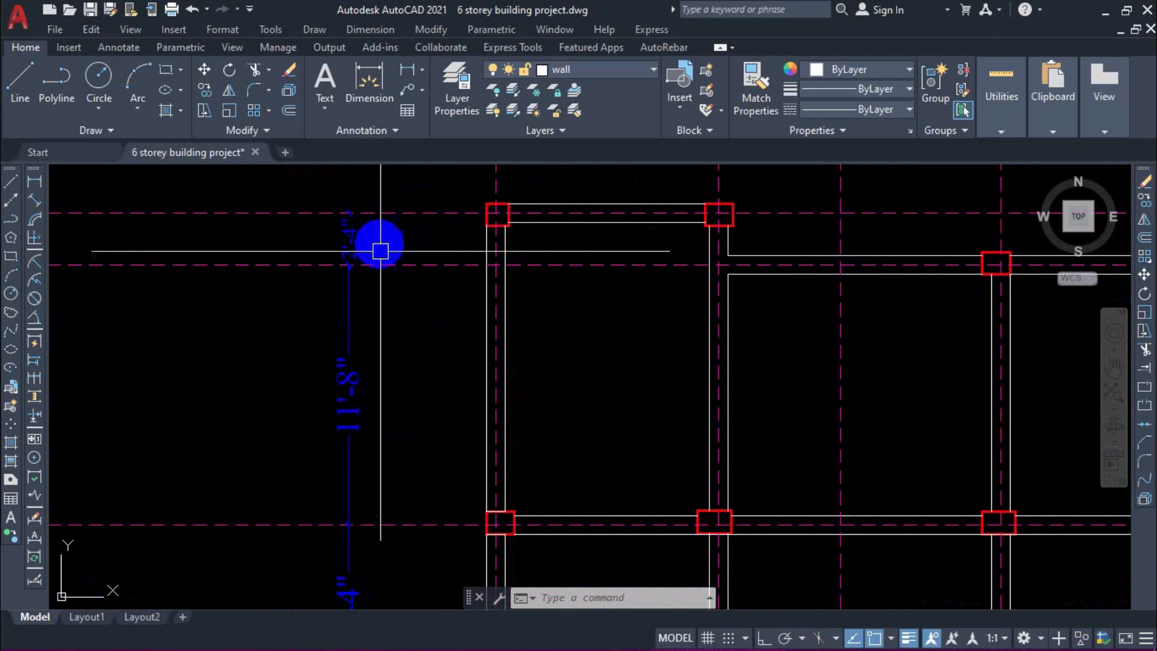
scroll(396, 354, down, 2)
middle_drag(408, 385, 388, 237)
scroll(397, 314, down, 2)
scroll(393, 475, down, 1)
middle_drag(406, 439, 371, 517)
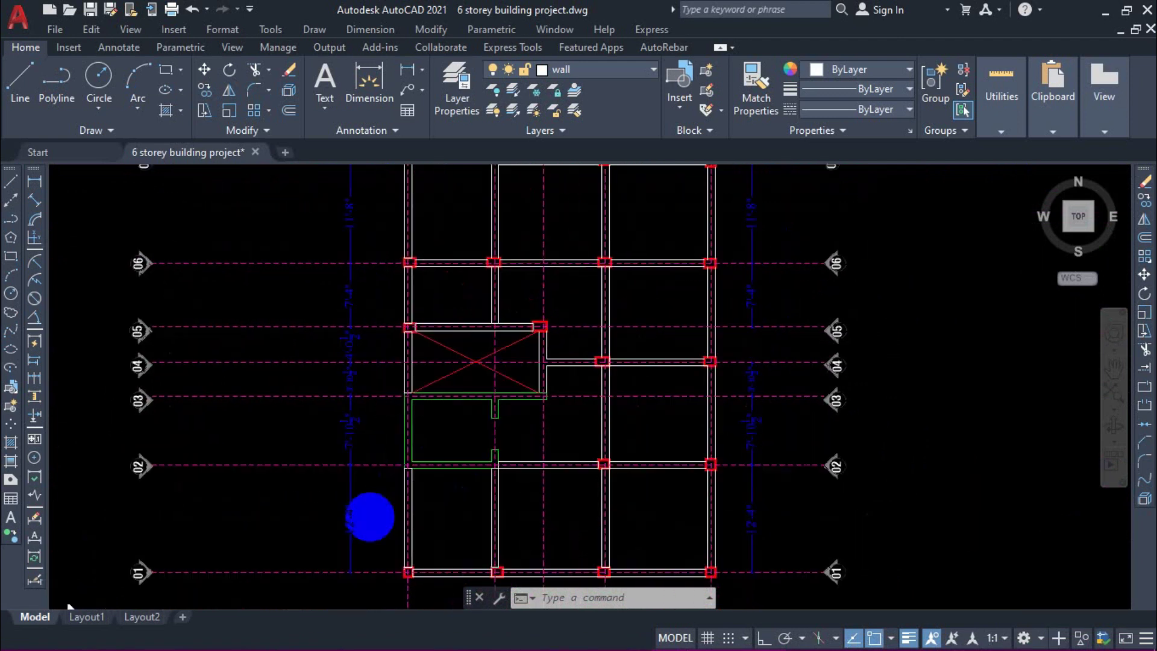
middle_drag(395, 289, 382, 418)
scroll(392, 300, up, 2)
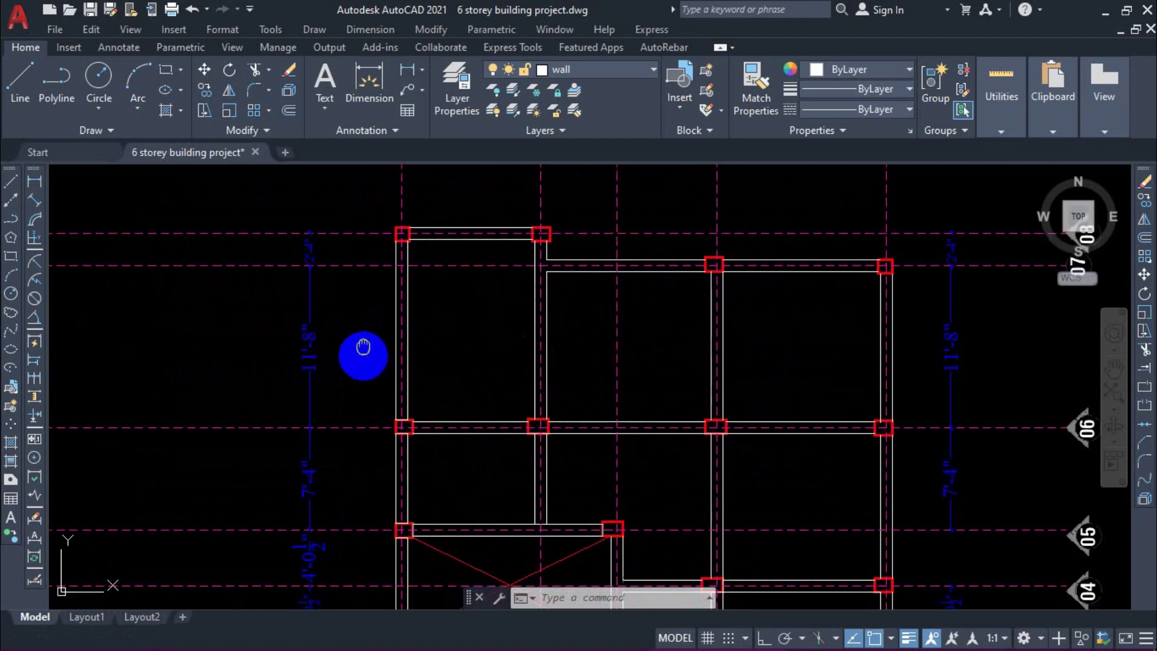
middle_drag(361, 348, 356, 315)
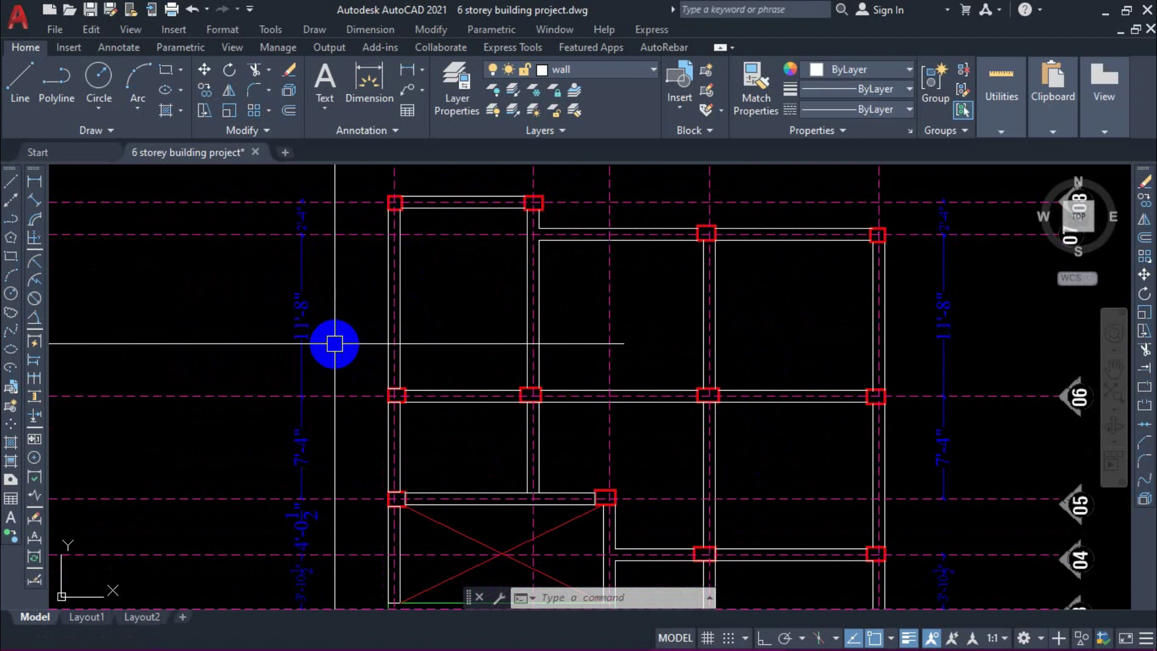
Examine the columns, walls and spans between grid lines 06 and 08 at the plan's upper-left corner.
scroll(403, 259, up, 4)
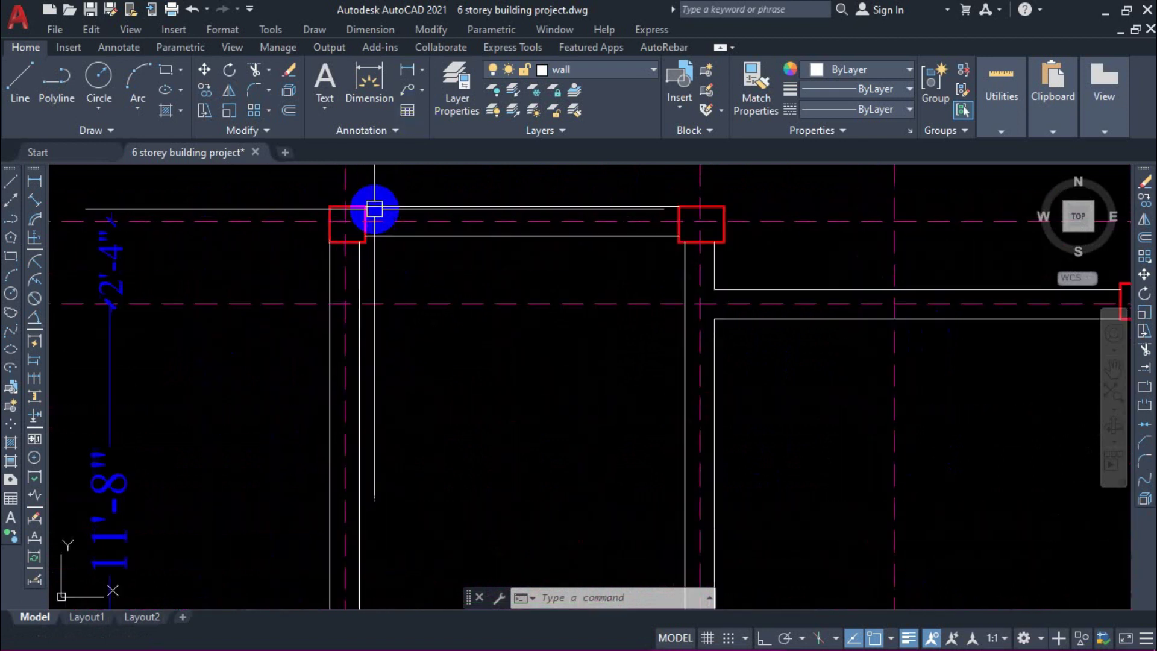
scroll(292, 310, down, 3)
scroll(300, 245, up, 1)
middle_drag(262, 299, 308, 235)
scroll(325, 237, up, 6)
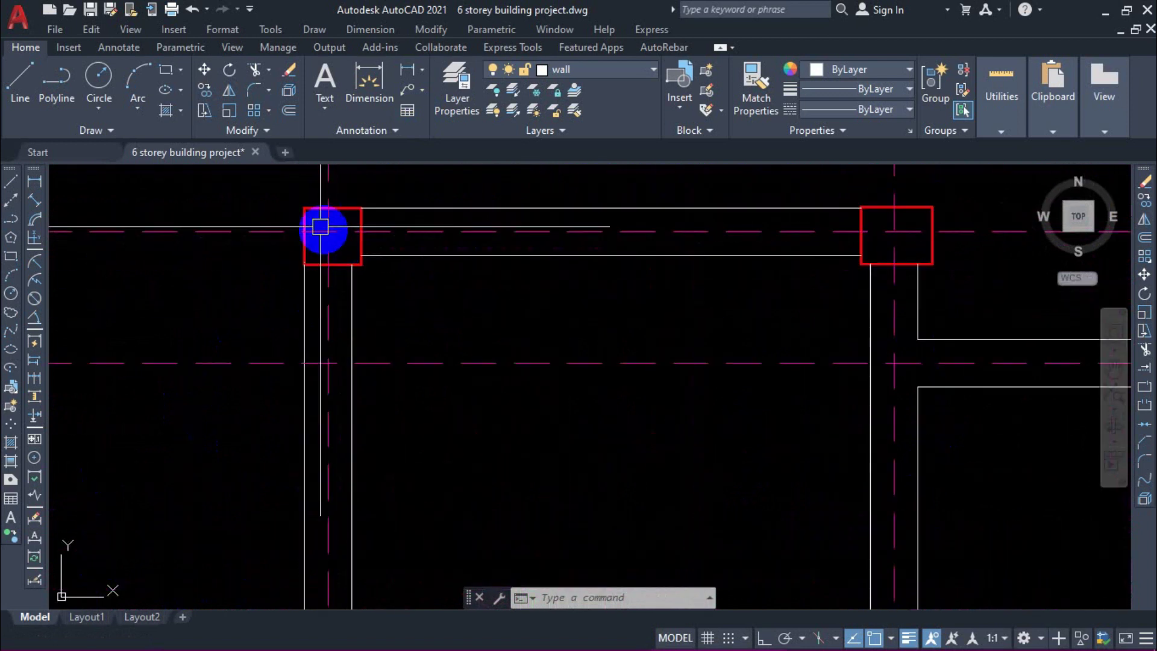
scroll(762, 258, down, 2)
middle_drag(762, 259, 578, 258)
scroll(387, 281, down, 2)
middle_drag(336, 373, 335, 315)
scroll(300, 323, down, 2)
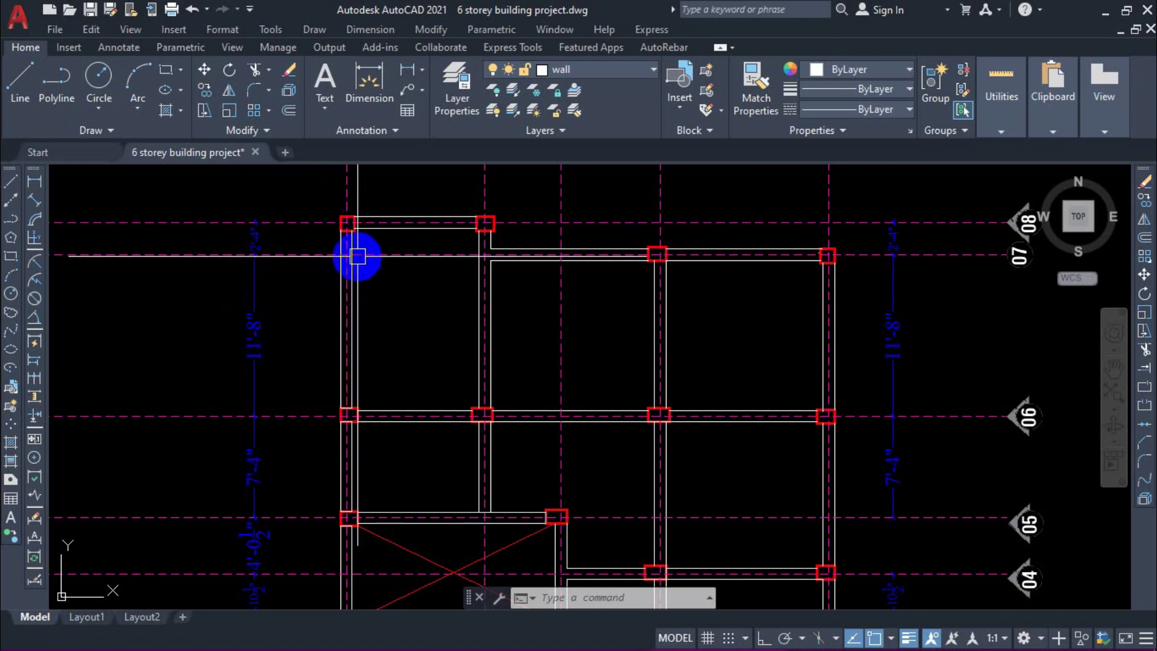
scroll(358, 256, up, 2)
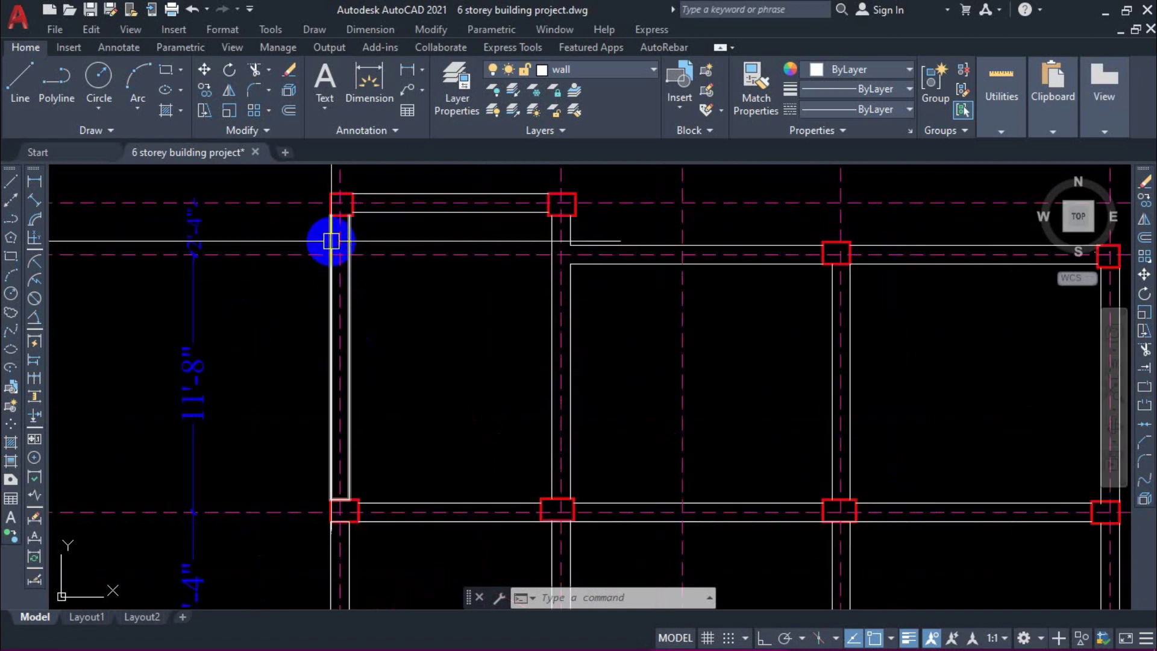
scroll(302, 326, down, 2)
middle_drag(327, 323, 385, 313)
scroll(425, 238, up, 2)
scroll(362, 253, up, 4)
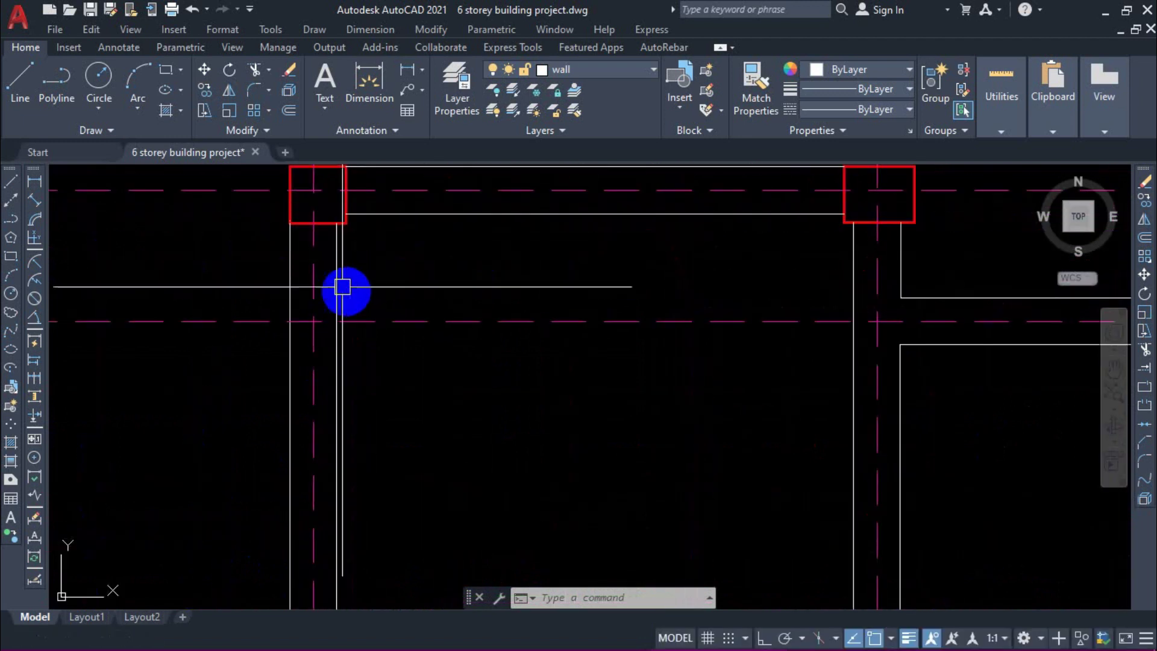
scroll(378, 297, down, 2)
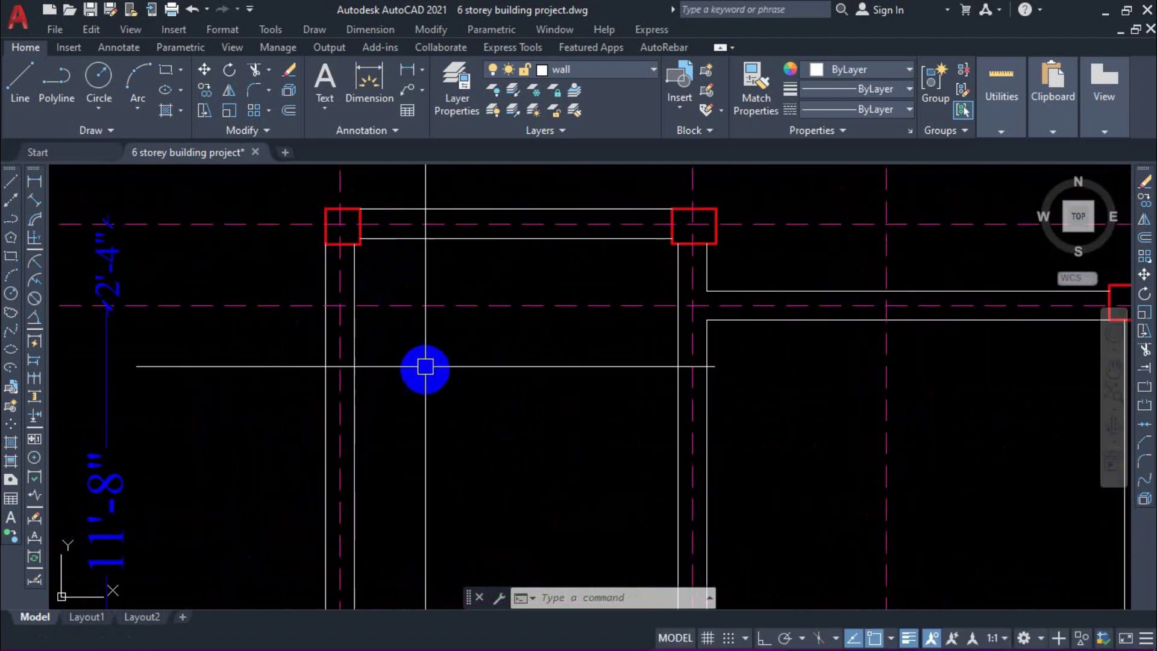
scroll(425, 367, down, 2)
Switch to the Auto Cad Manual PDF, read the thumb rule for beam depth and width on page 13, and return to ETABS.
click(1105, 11)
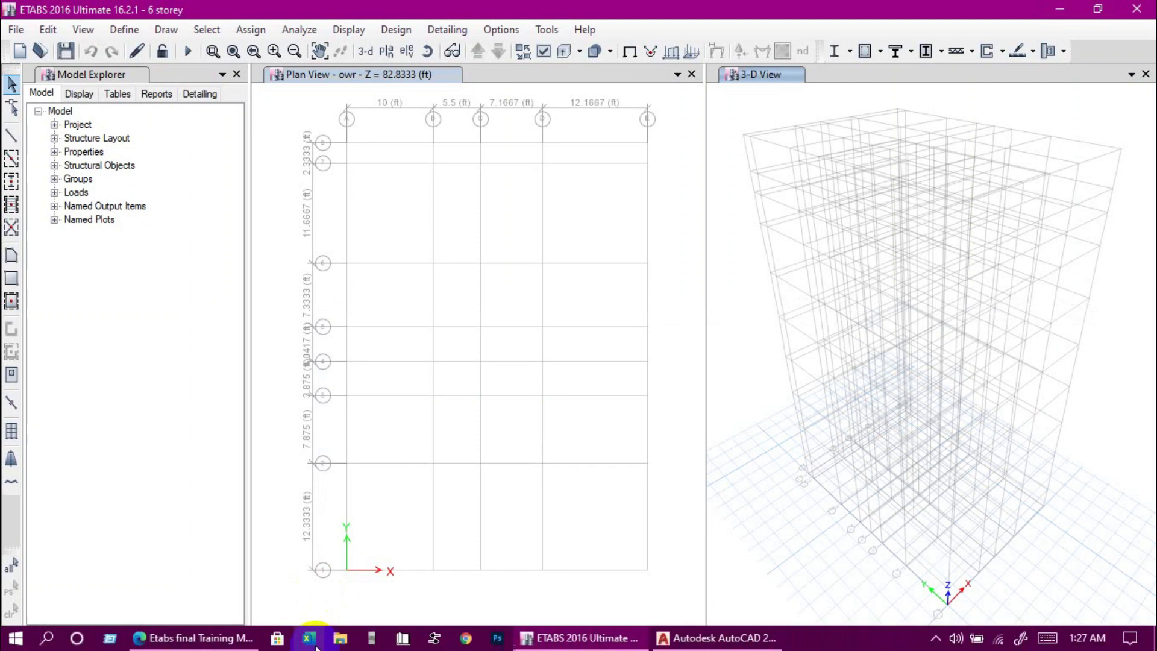
click(205, 637)
scroll(417, 407, down, 20)
scroll(421, 407, down, 10)
key(ctrl+Tab)
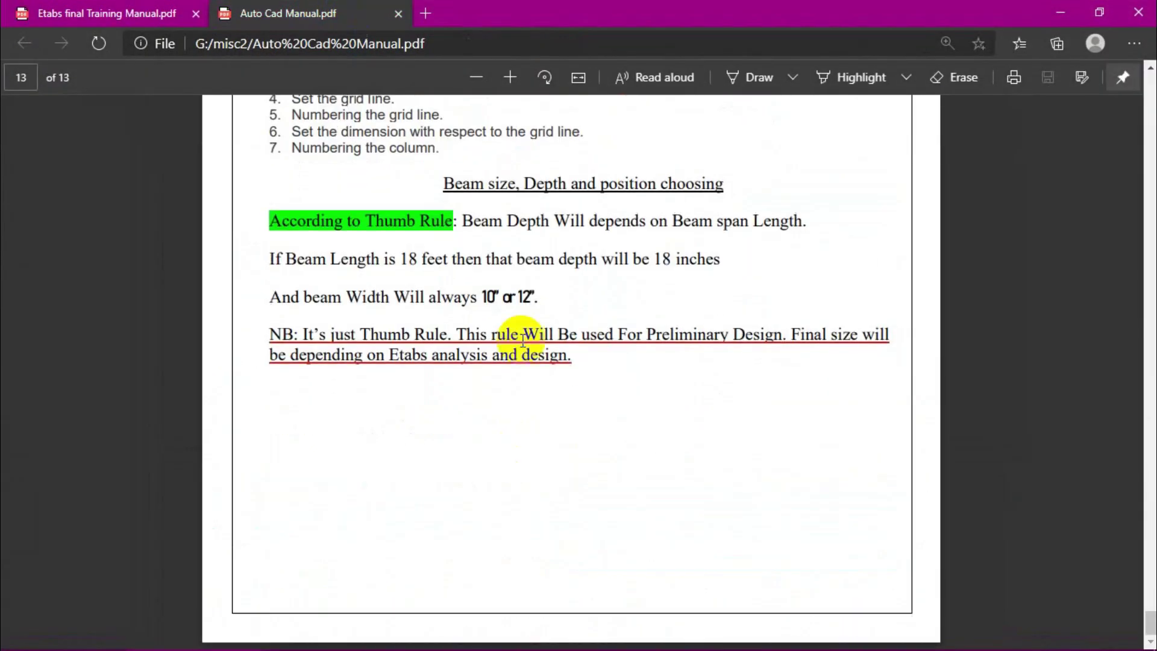
mouse_move(447, 224)
mouse_down()
mouse_move(425, 235)
mouse_move(467, 232)
mouse_up()
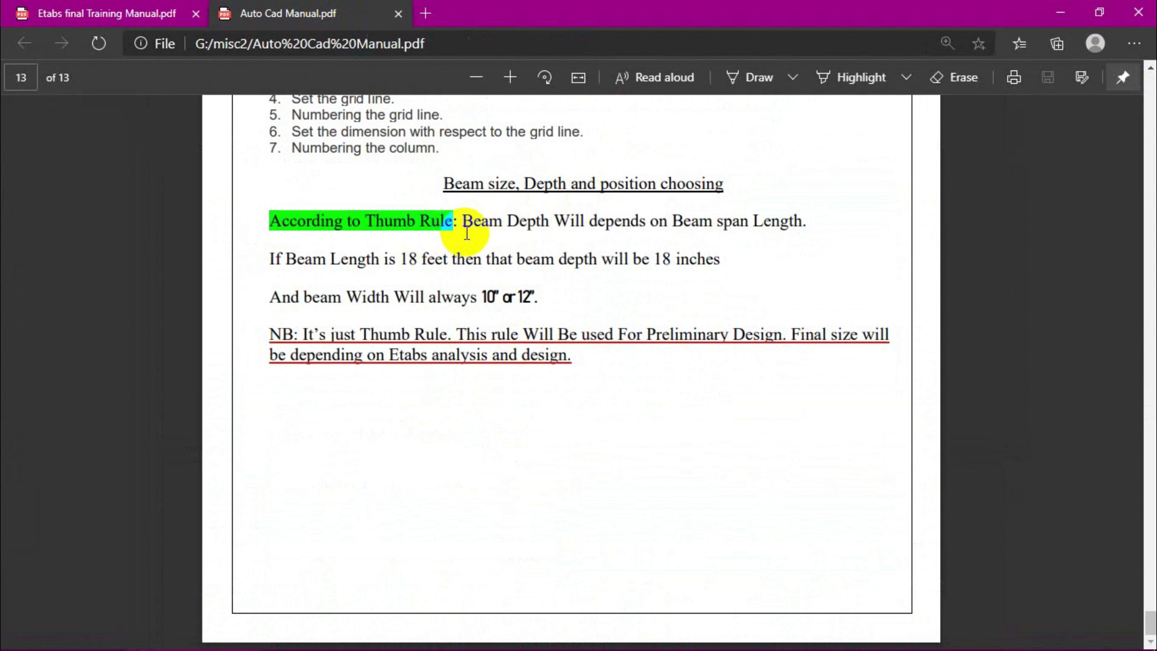
click(466, 232)
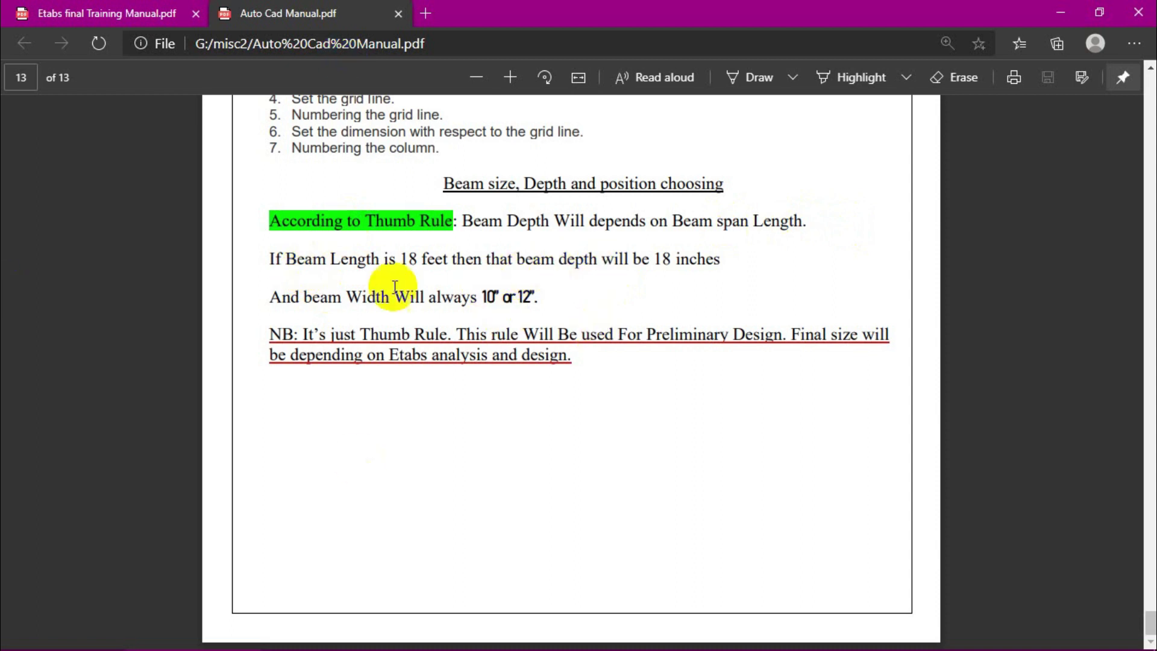
click(415, 261)
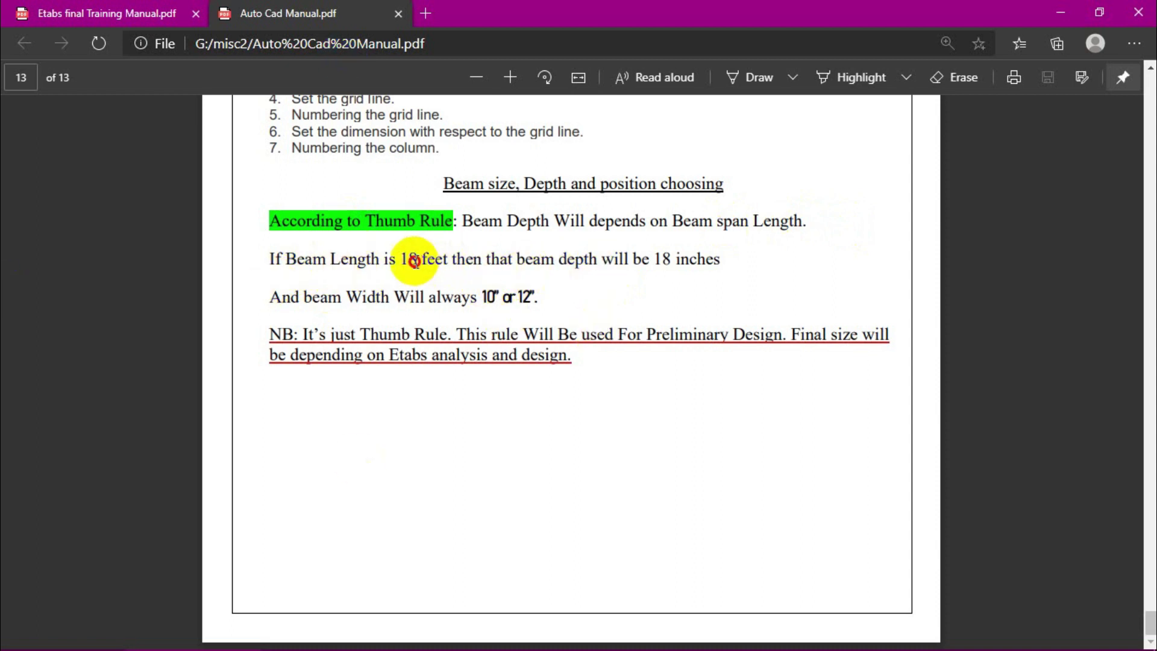
click(663, 263)
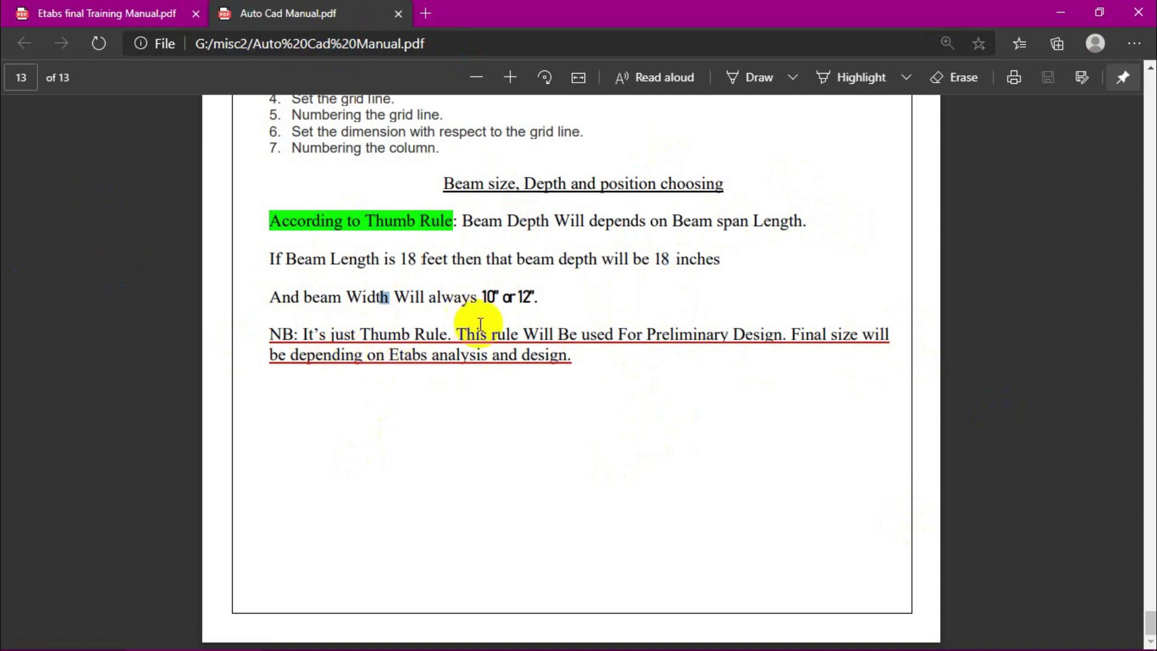
click(1061, 12)
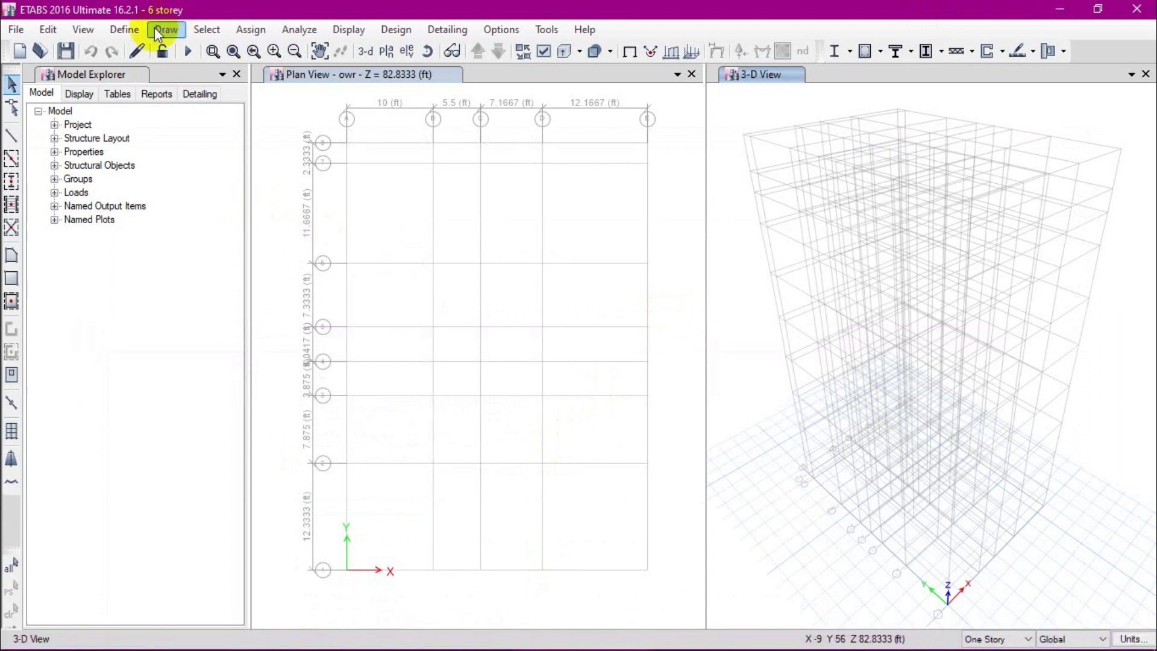
click(129, 28)
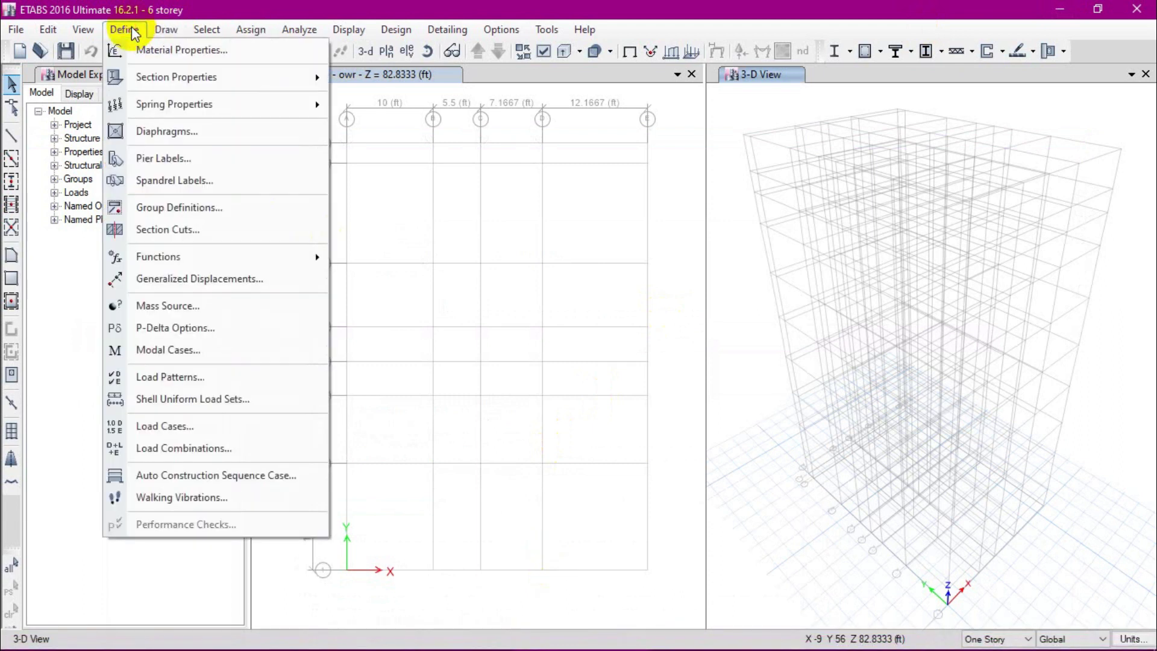
click(169, 49)
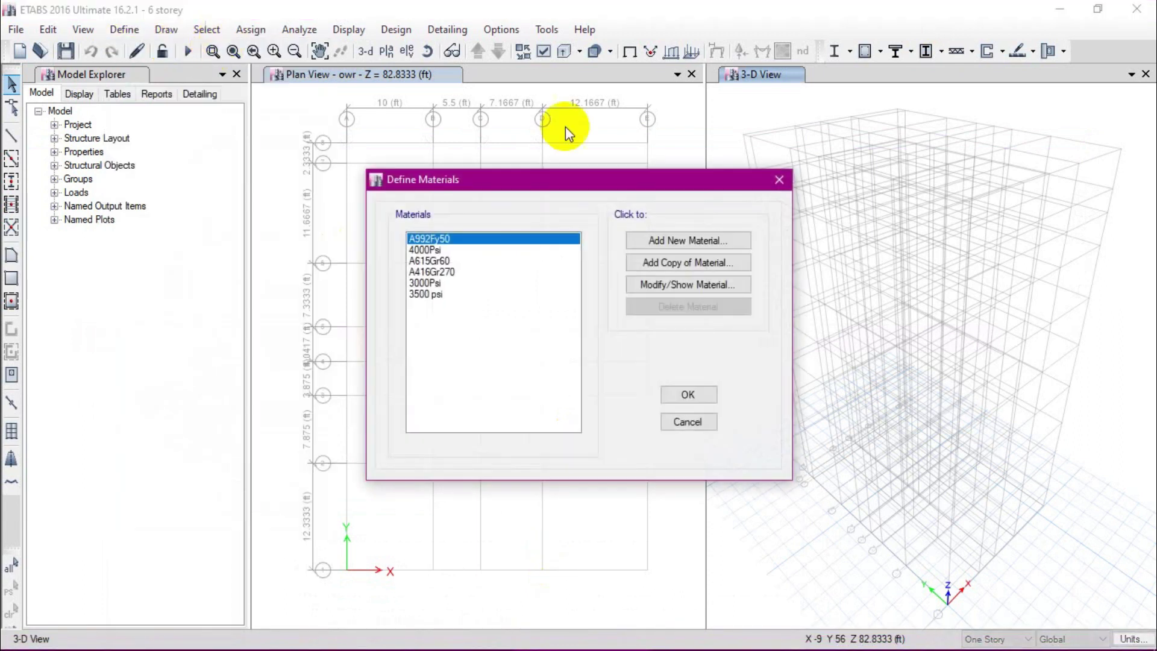
click(778, 179)
Start a new frame section property with the concrete rectangular shape.
click(140, 32)
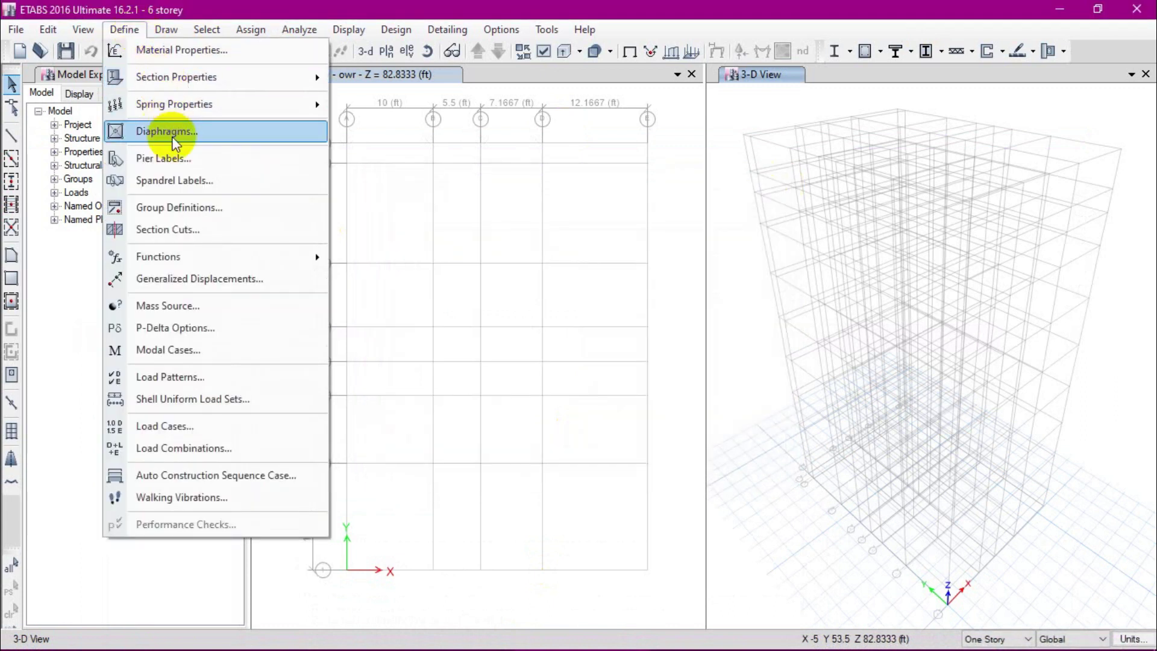
mouse_move(177, 77)
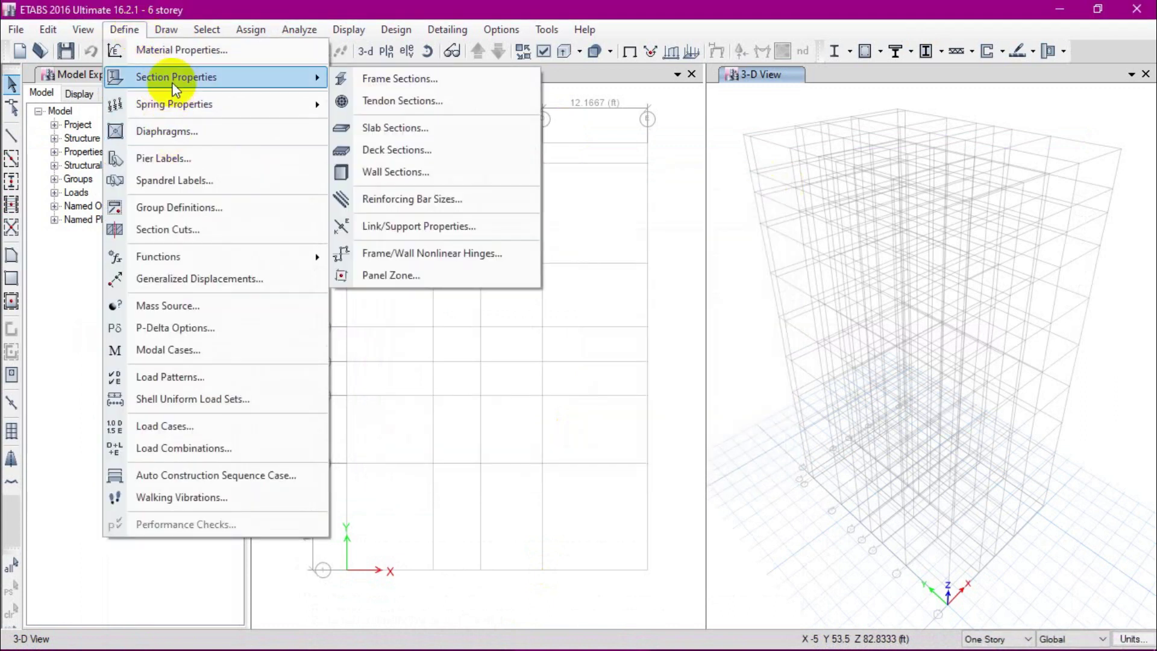
click(417, 80)
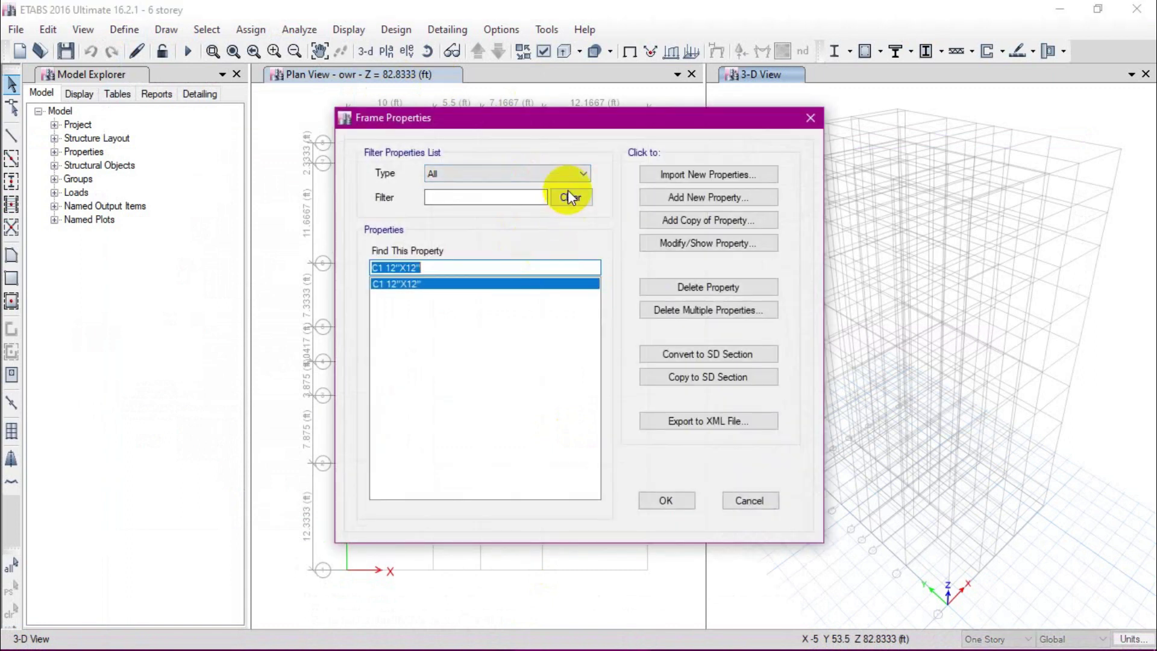
click(704, 200)
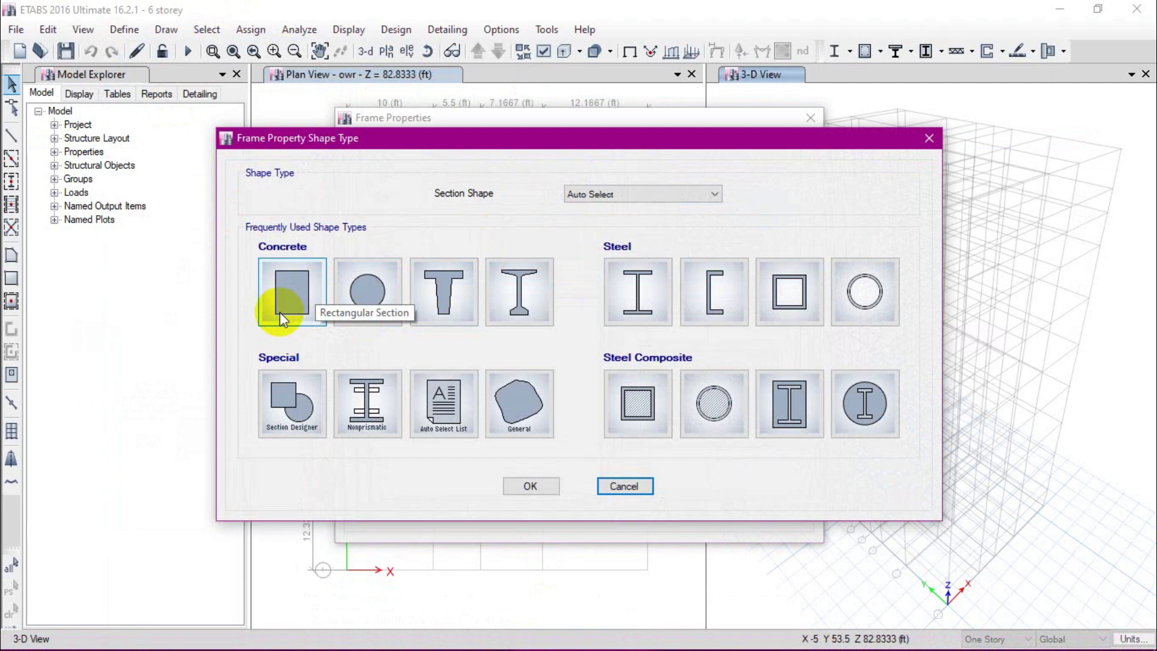
click(295, 288)
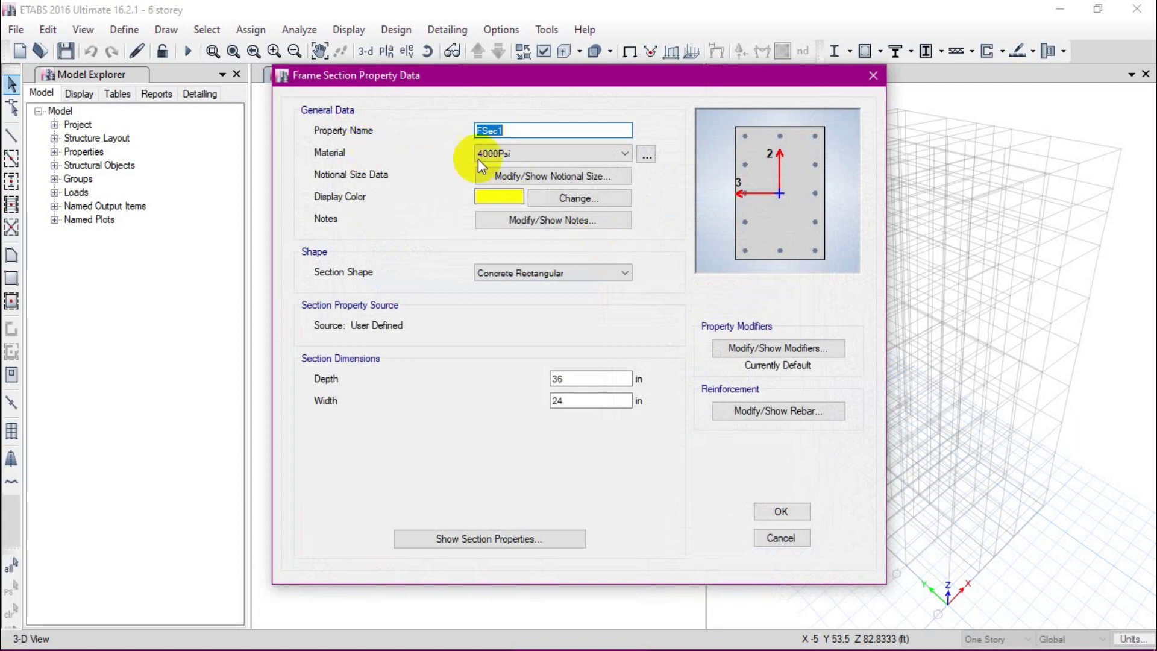
Set the new section's material to 3000Psi and enter F.B 12"X as the start of its property name.
click(556, 159)
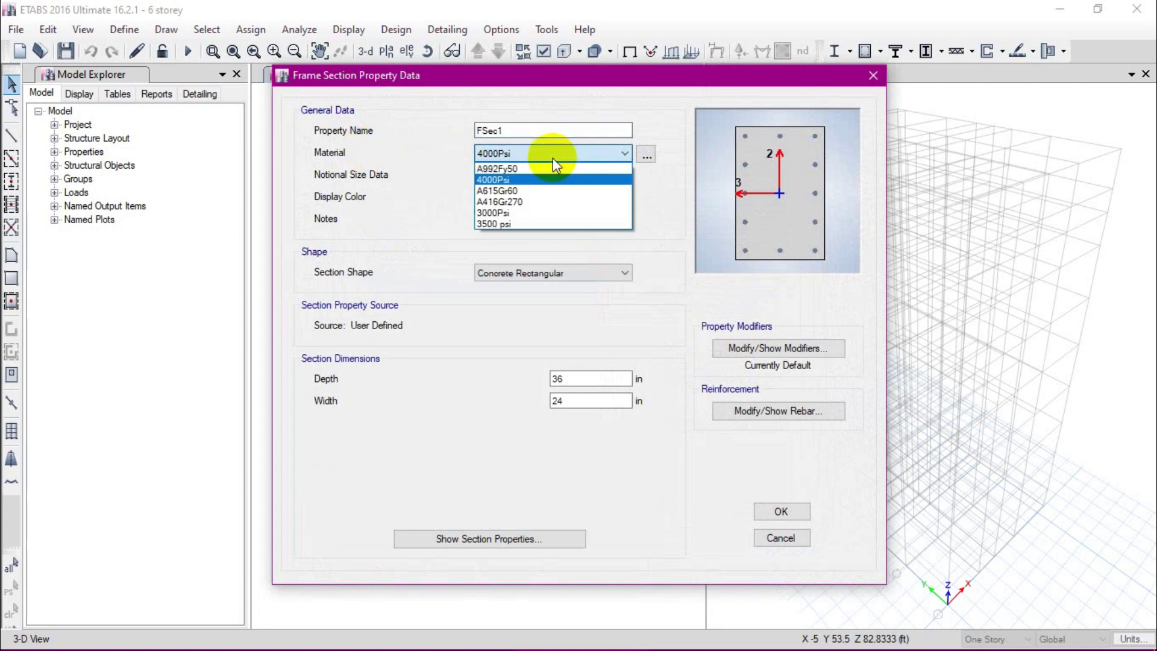
click(526, 214)
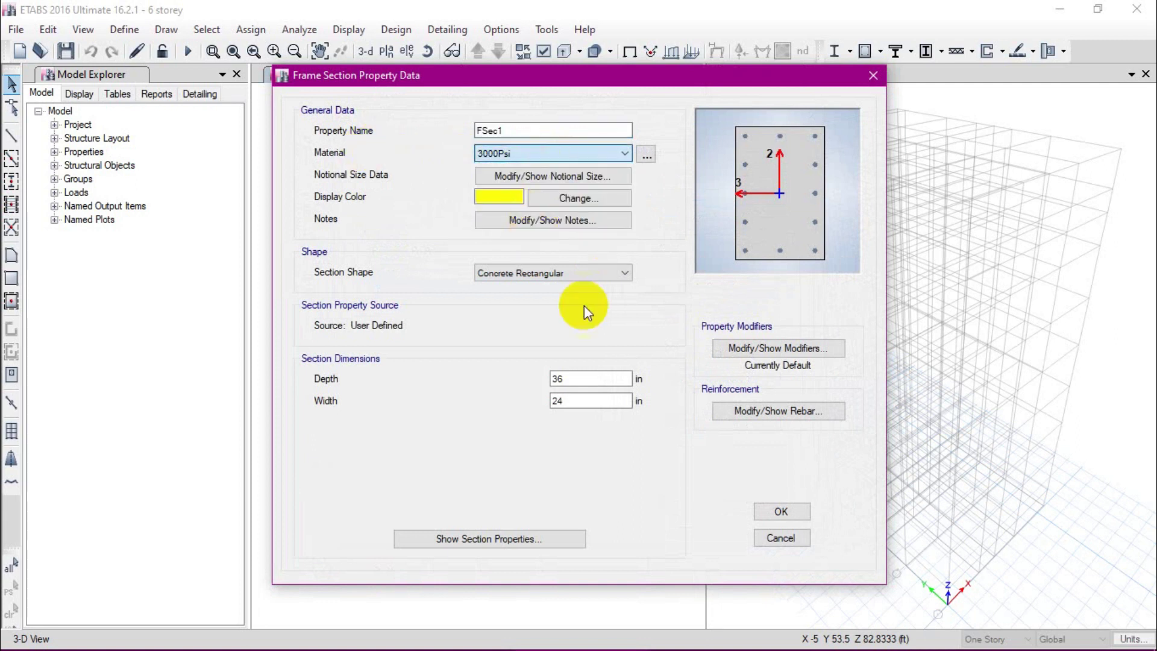
drag(520, 130, 369, 126)
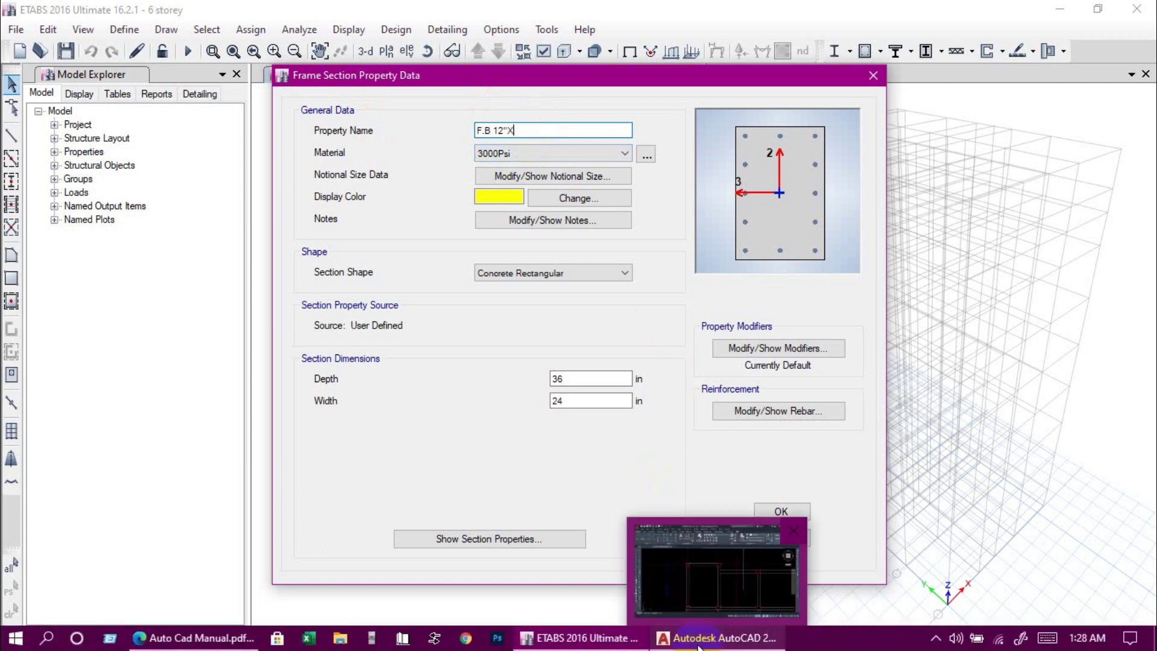
Switch to the 6 storey building project drawing in AutoCAD and examine the dimensioned beam spans along the plan's left side.
click(731, 646)
scroll(599, 321, down, 3)
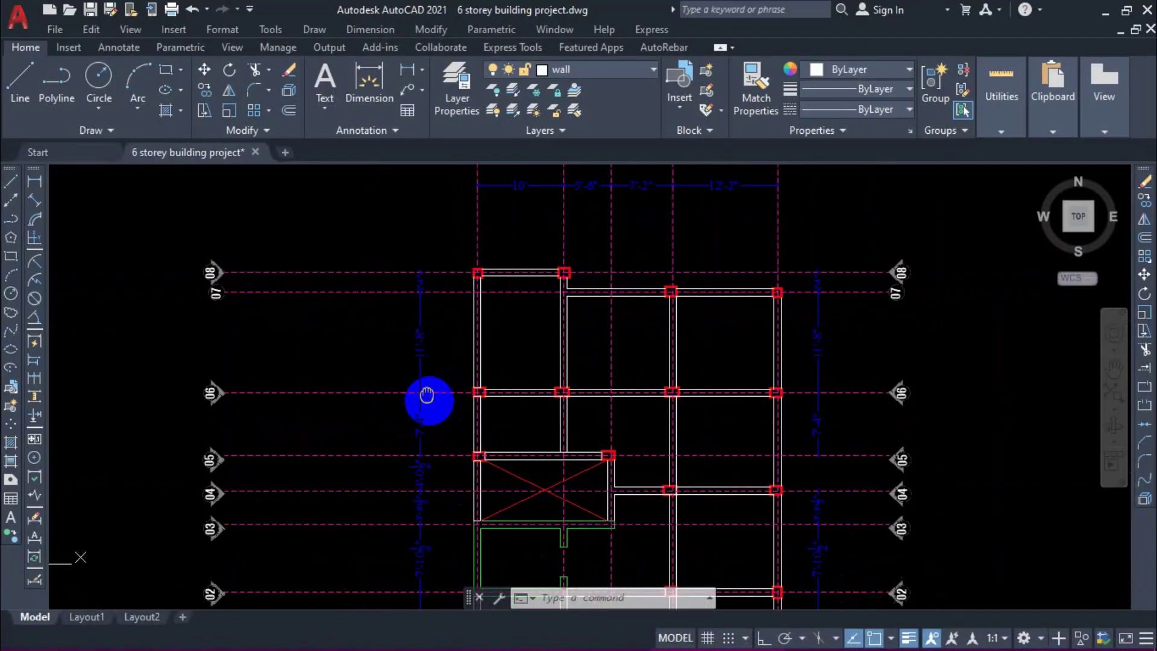
scroll(412, 253, up, 4)
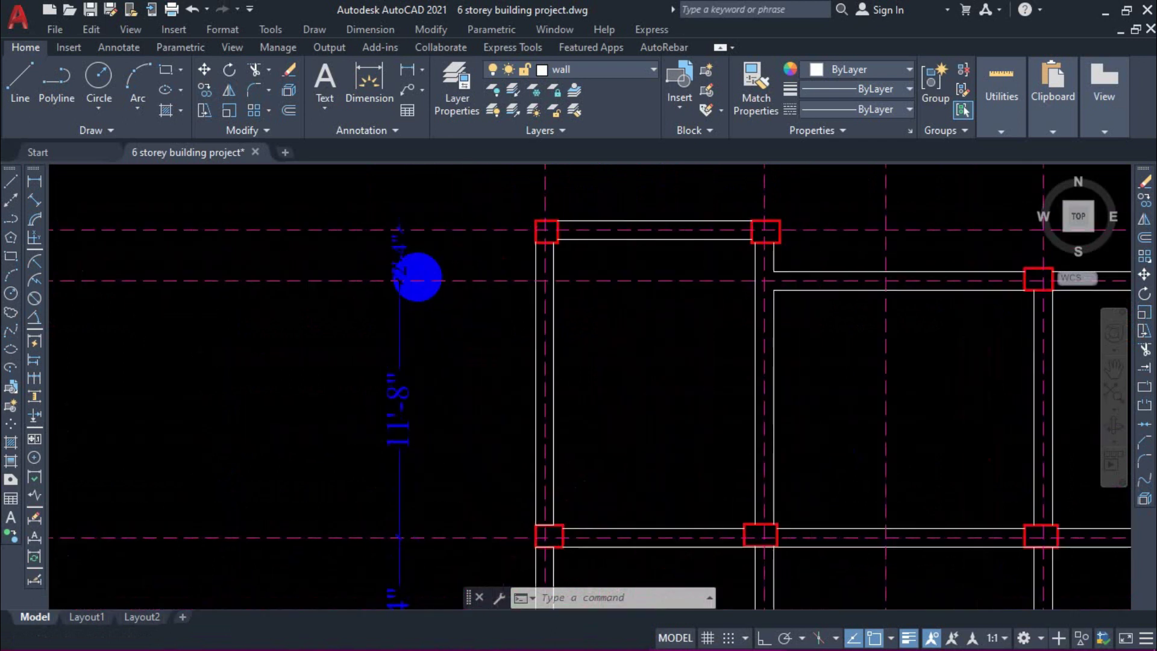
scroll(416, 379, down, 4)
scroll(433, 408, up, 2)
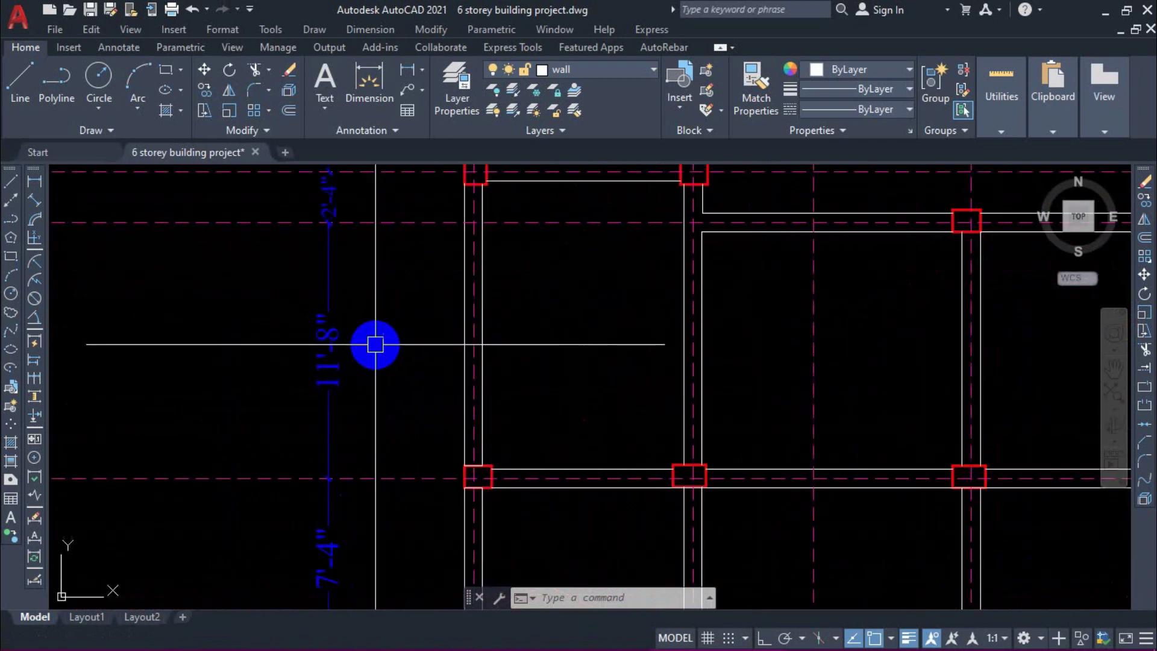
middle_drag(349, 269, 363, 331)
scroll(460, 268, down, 4)
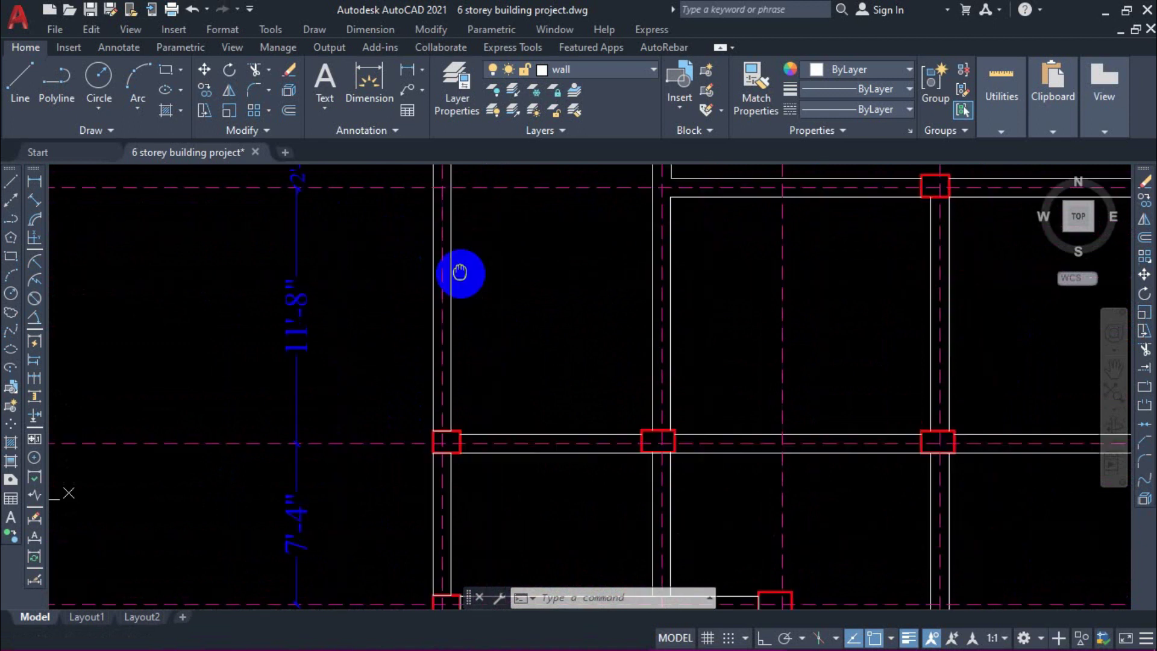
mouse_move(414, 493)
middle_down()
mouse_move(345, 327)
mouse_move(310, 277)
middle_up()
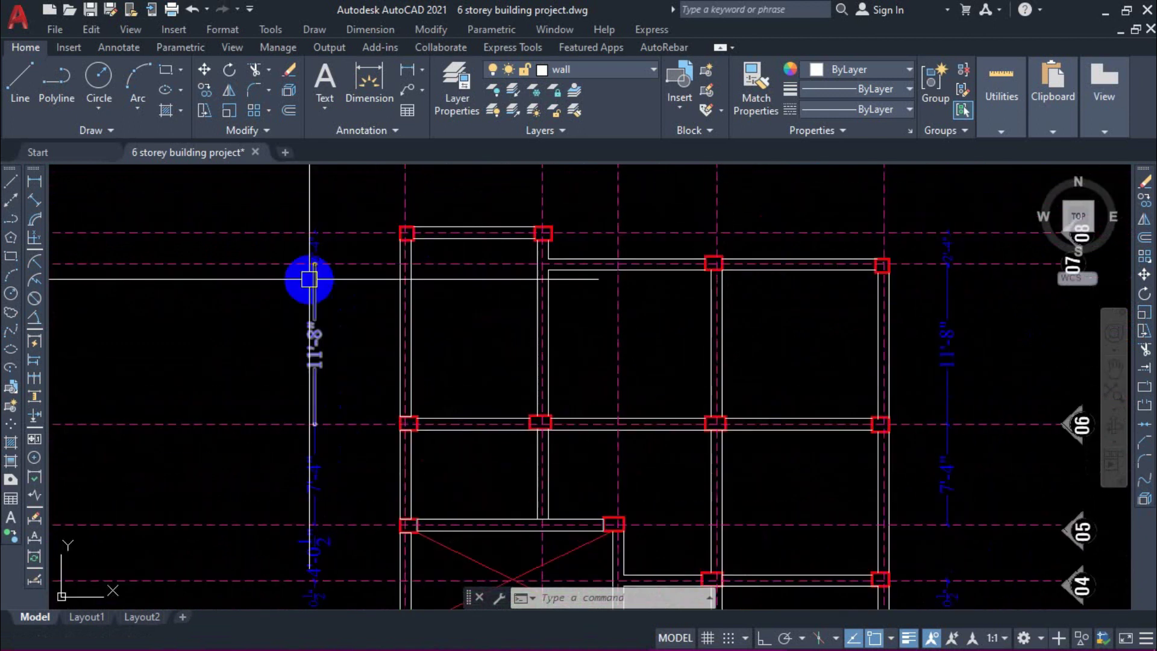
scroll(328, 251, up, 4)
mouse_move(347, 396)
middle_down()
mouse_move(349, 369)
mouse_move(323, 413)
middle_up()
scroll(338, 362, down, 2)
scroll(330, 397, up, 2)
middle_drag(338, 287, 338, 434)
scroll(271, 295, down, 2)
middle_drag(391, 371, 432, 371)
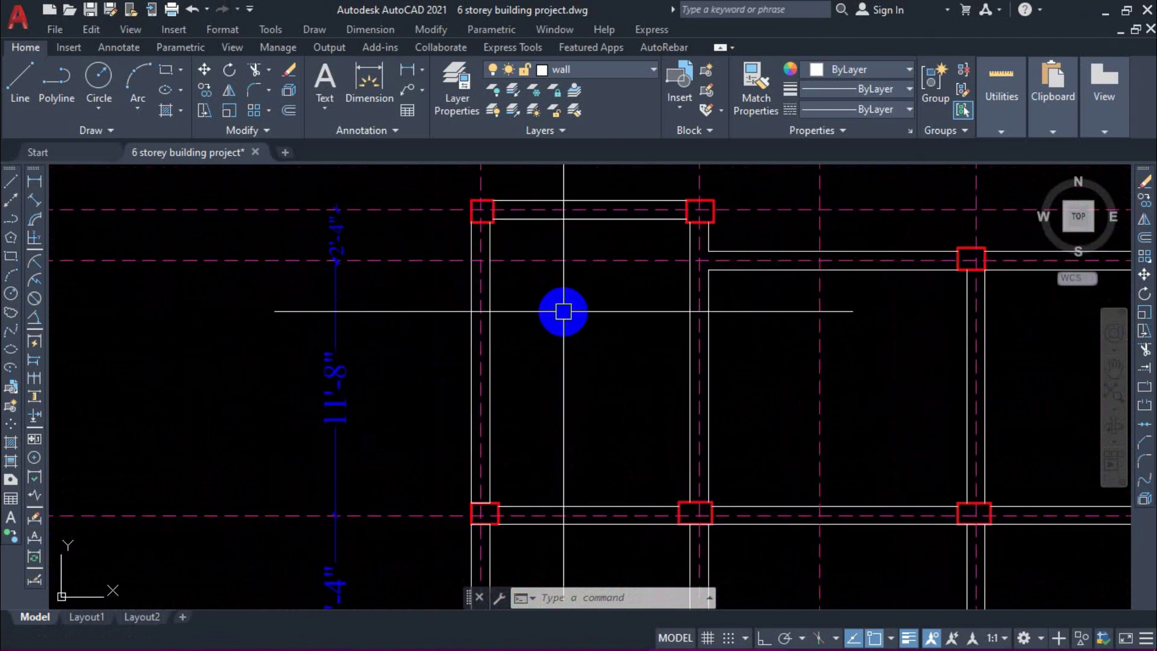
Switch to the Etabs final Training Manual PDF and review the table of regular floor beam sizes on page 8.
click(1105, 11)
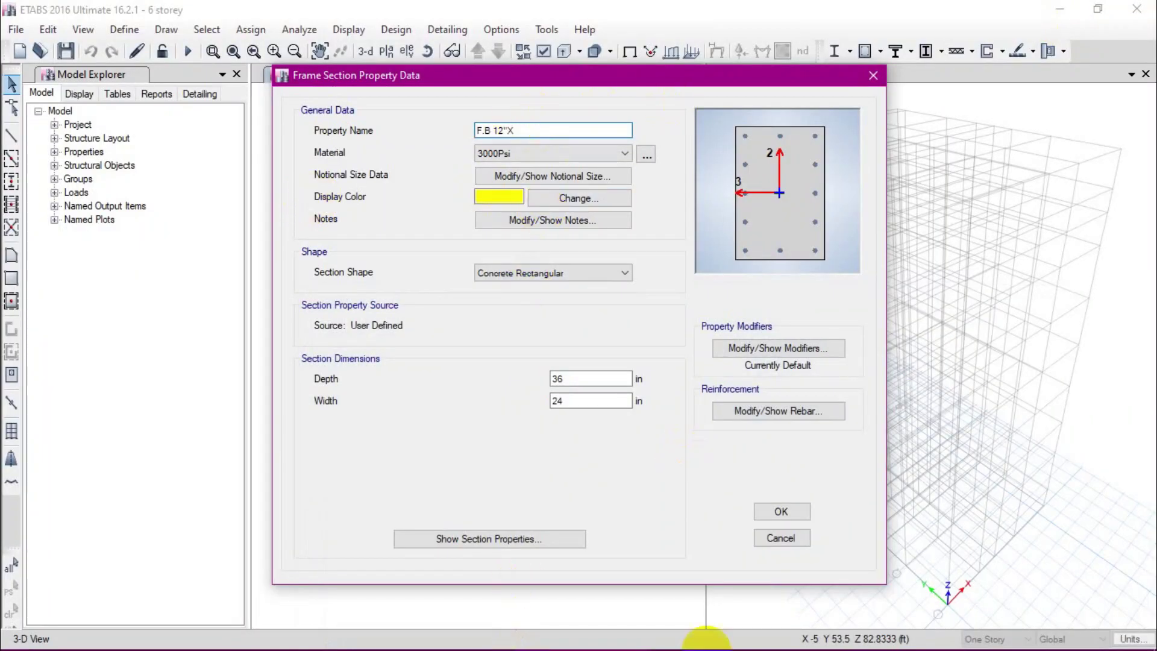
mouse_move(199, 645)
click(193, 573)
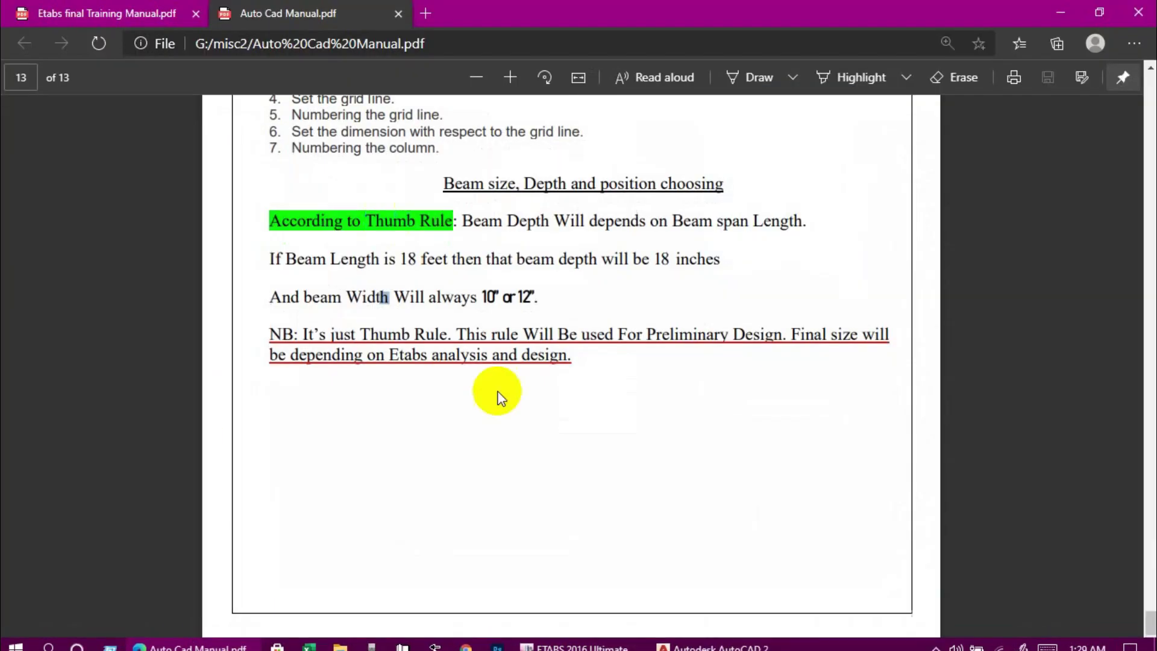
scroll(482, 362, up, 5)
click(108, 12)
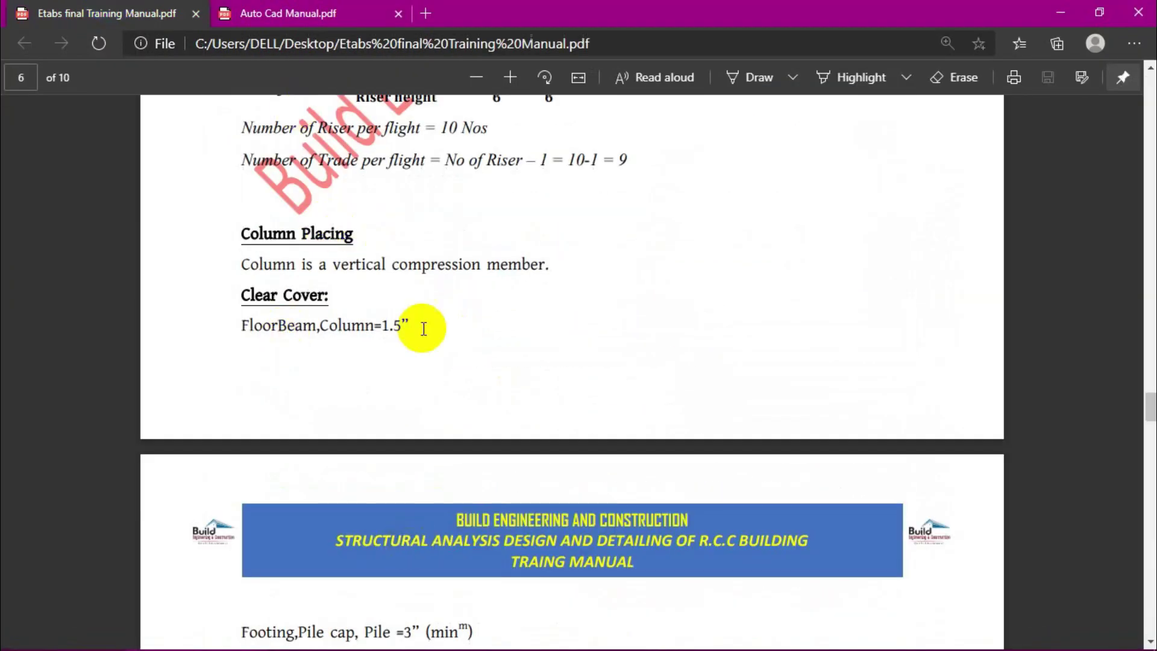
scroll(429, 345, up, 15)
scroll(430, 345, down, 20)
scroll(276, 292, down, 12)
scroll(176, 266, up, 3)
drag(279, 302, 346, 310)
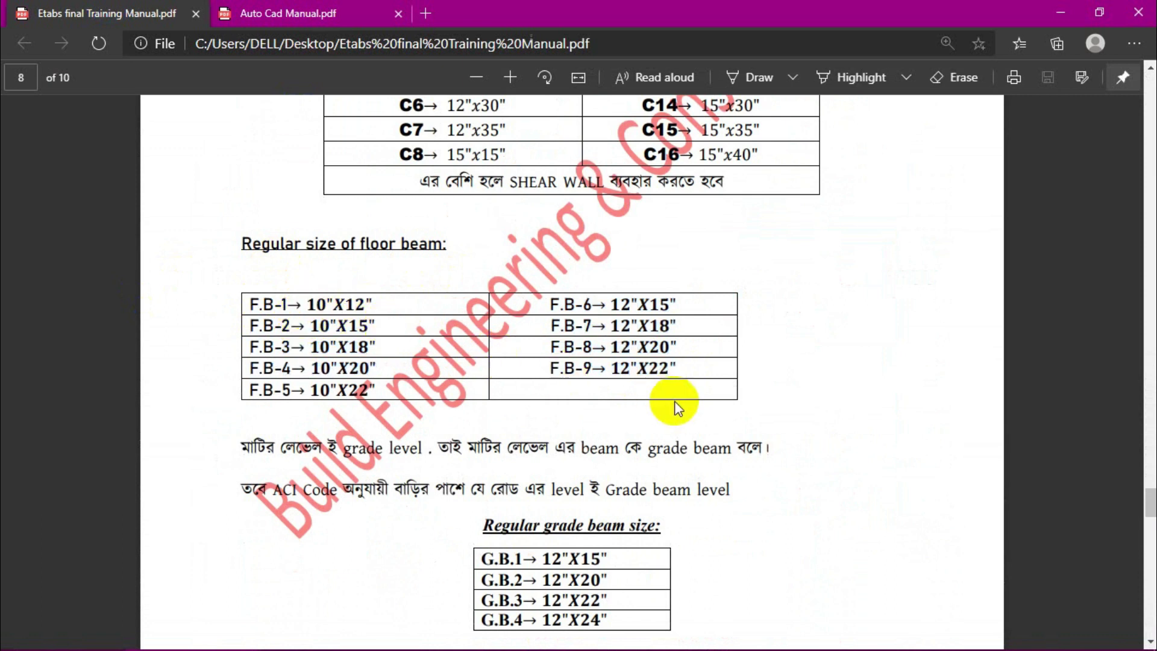
drag(679, 371, 258, 304)
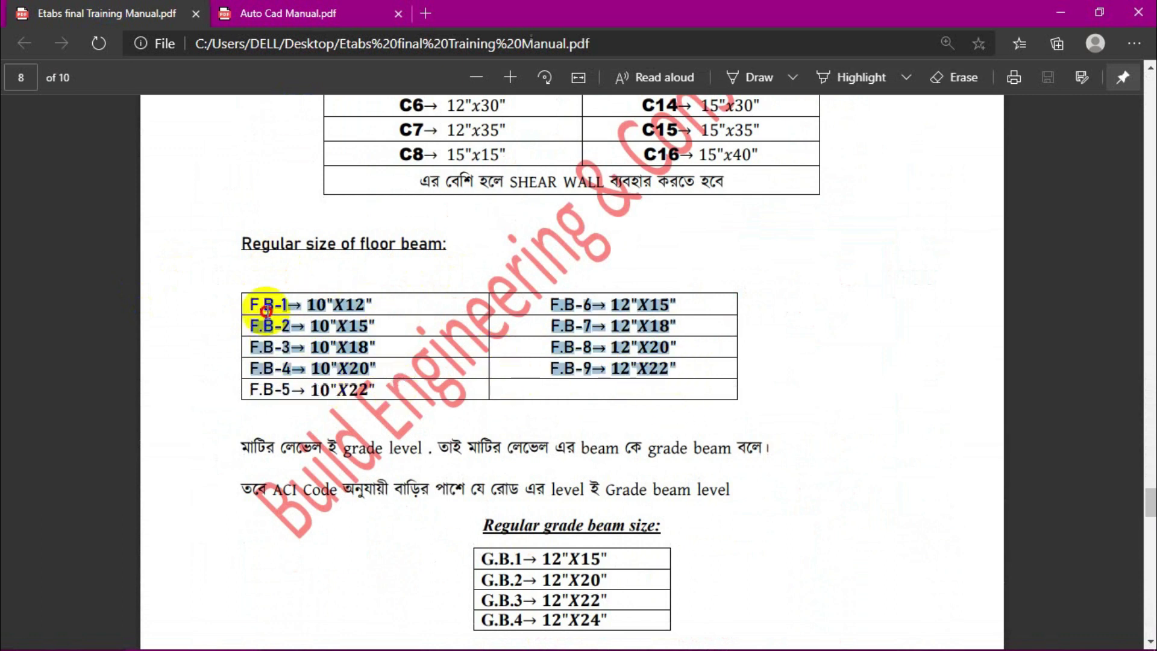
drag(422, 355, 310, 286)
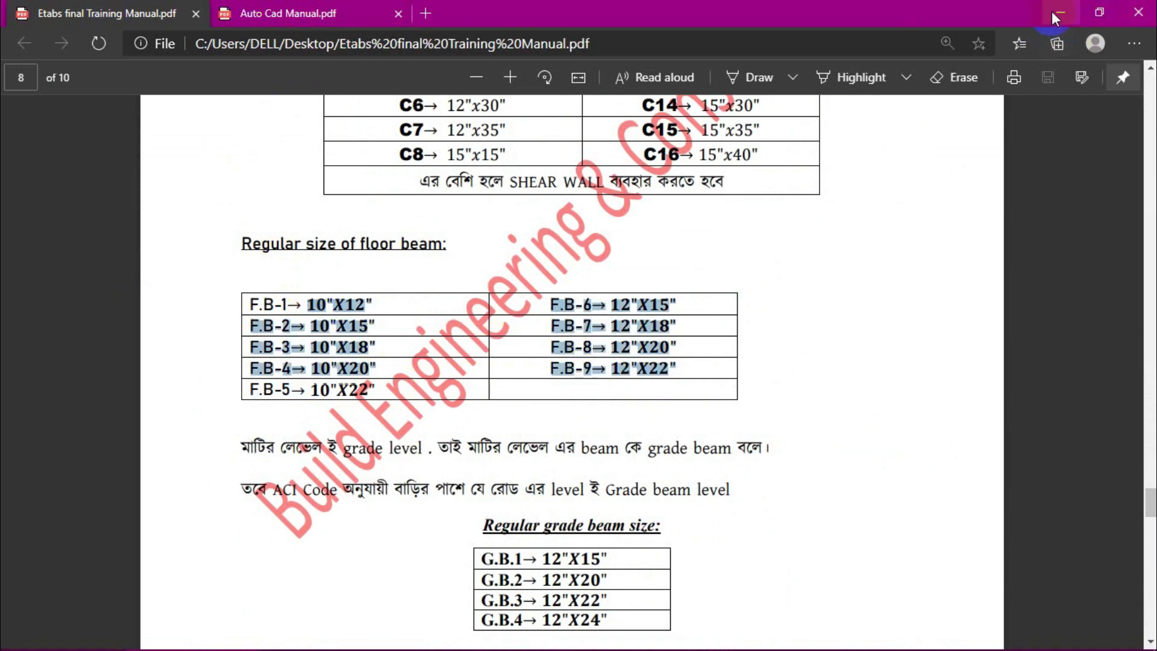
Recheck the manual's regular floor beam sizes and, back in ETABS, complete the section's property name as F.B 12"X15".
drag(500, 392, 331, 325)
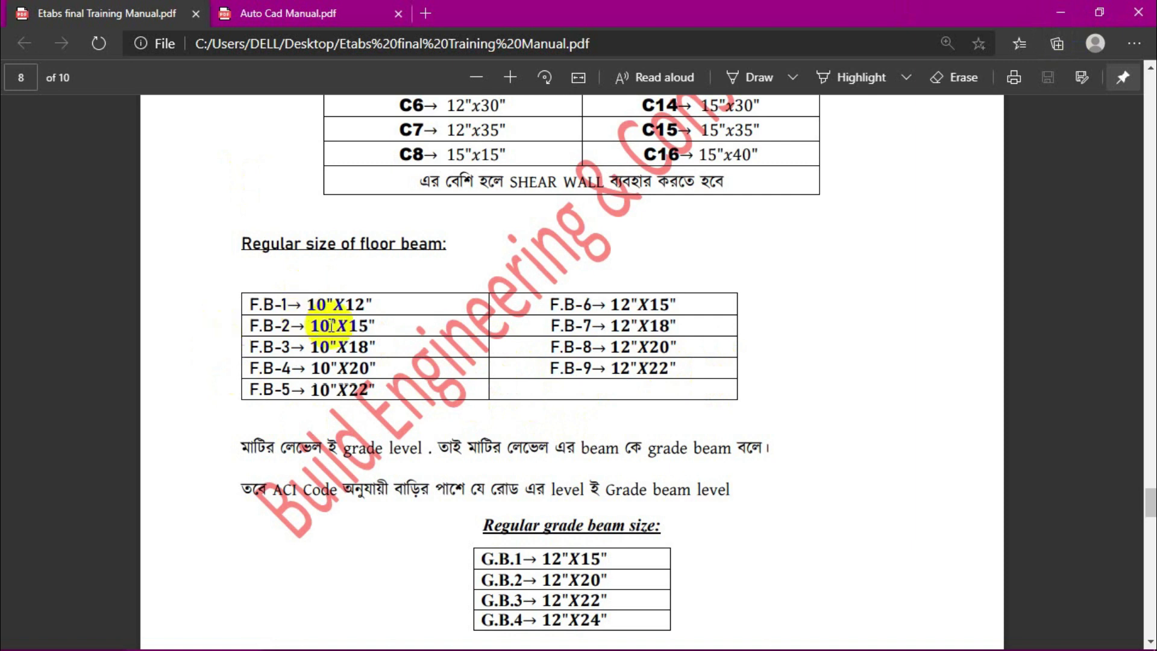
click(757, 169)
click(1065, 12)
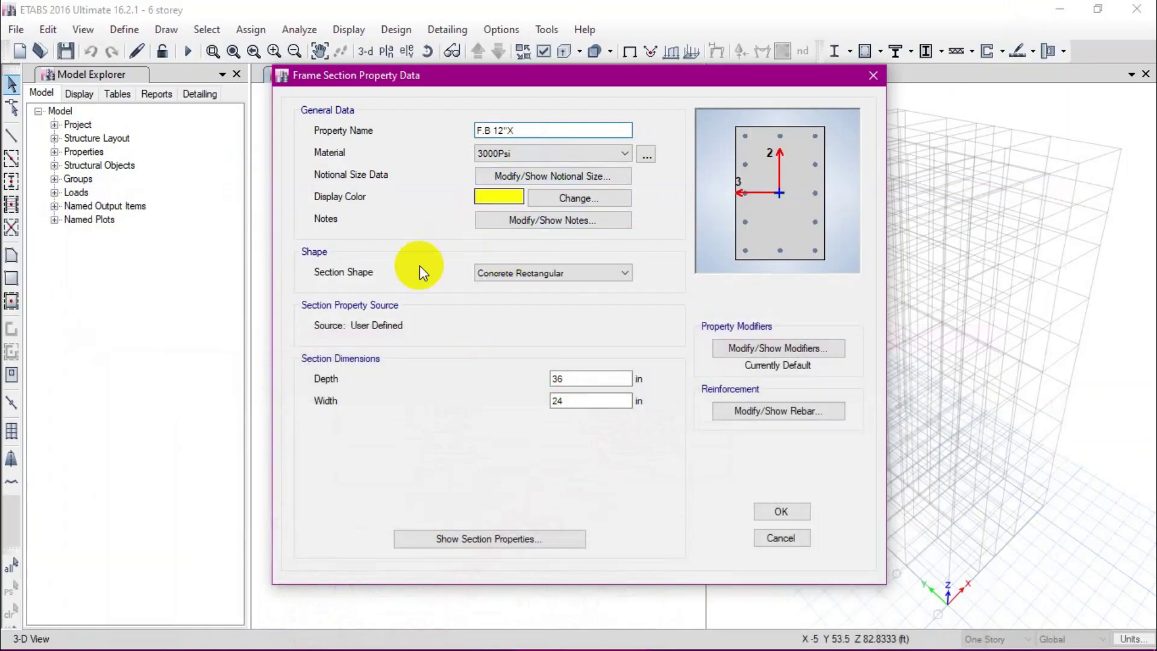
click(539, 132)
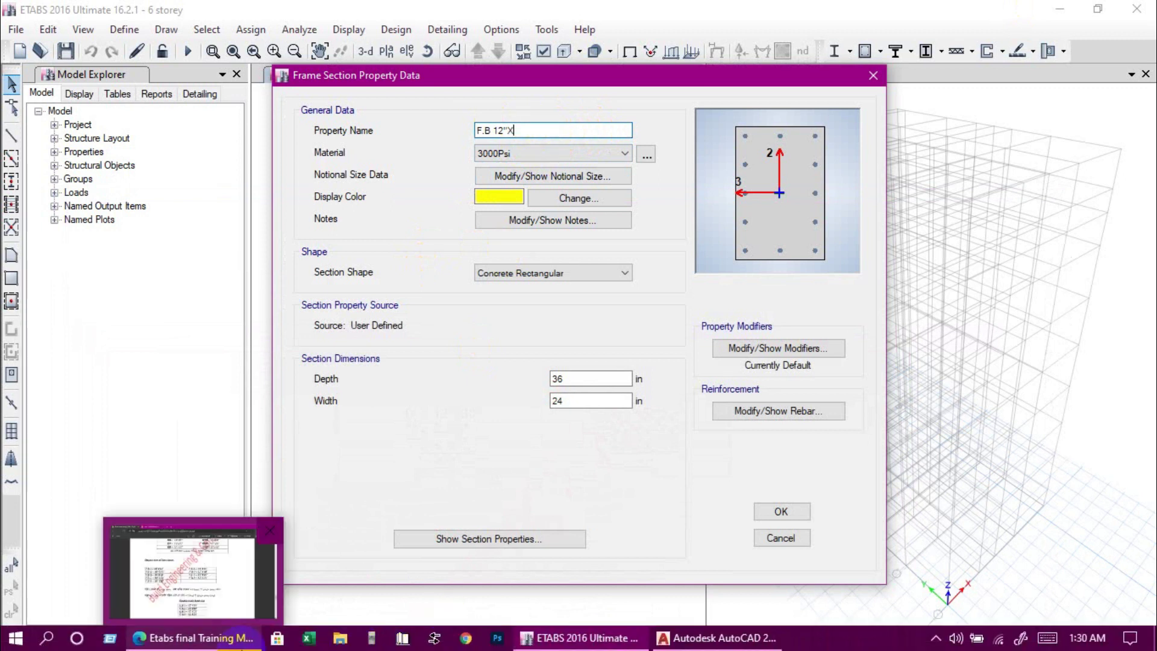
click(195, 639)
scroll(521, 275, up, 3)
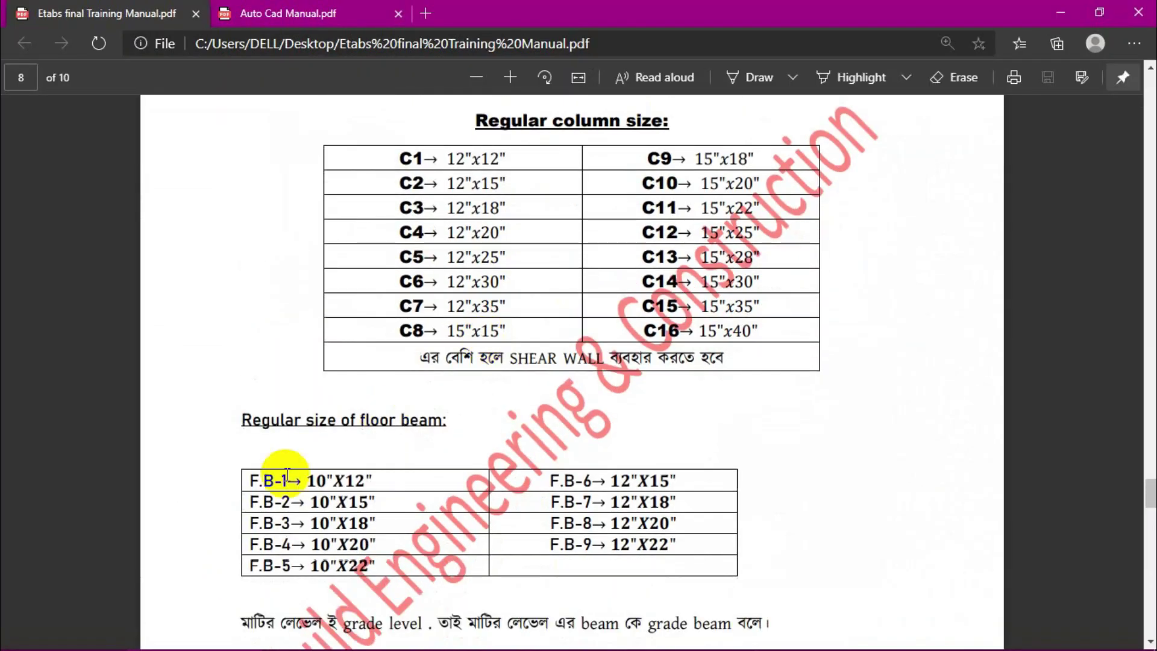
drag(377, 491, 369, 508)
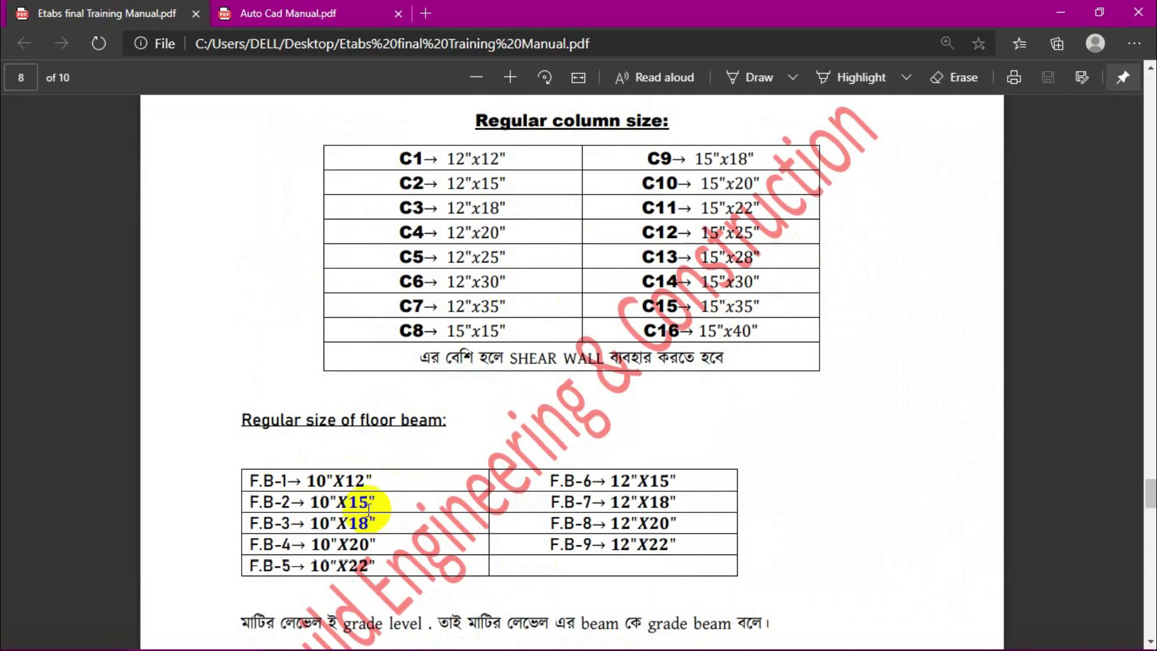
click(1071, 14)
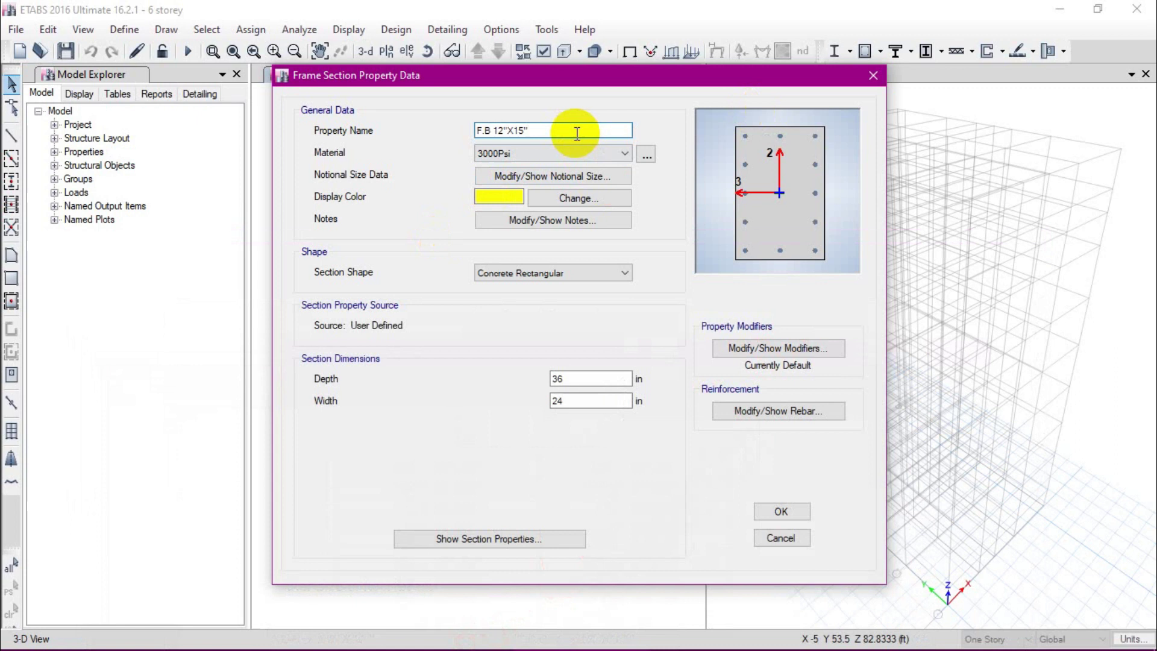
Set the floor beam section's depth to 15 in and width to 12 in.
double_click(594, 383)
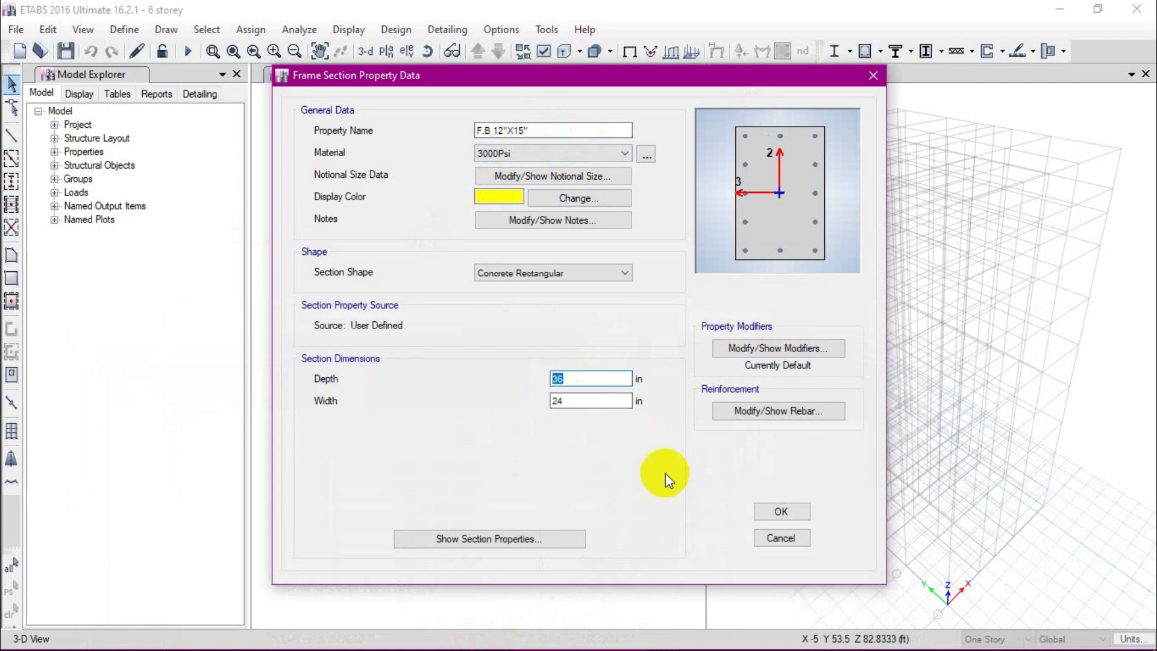
text(15)
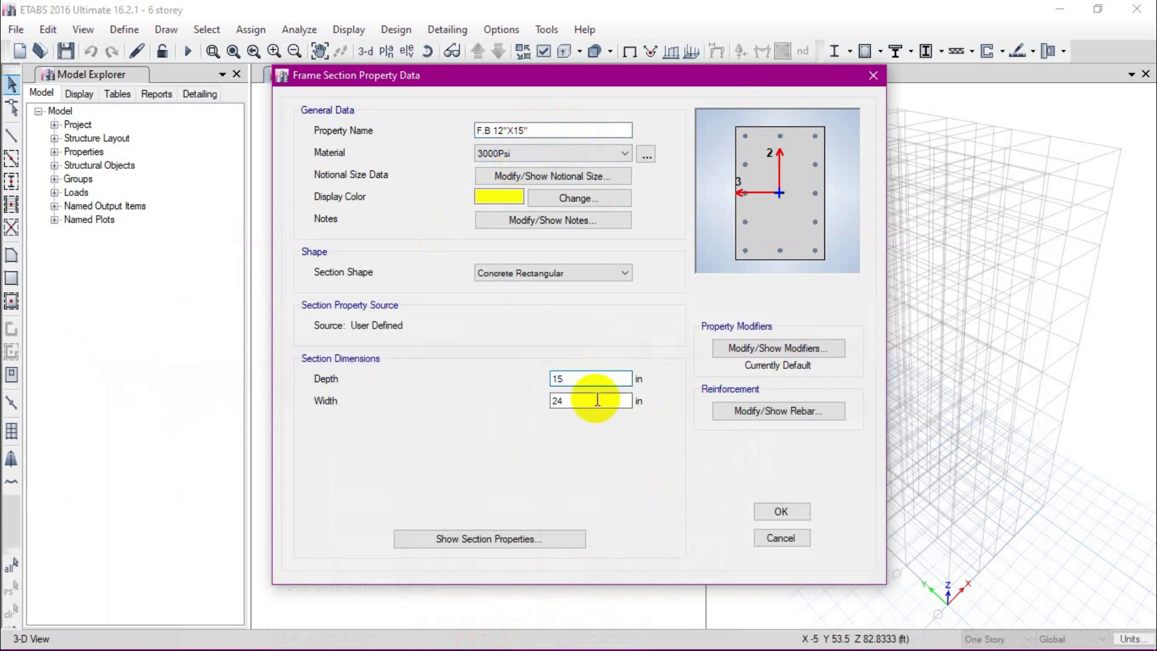
double_click(572, 401)
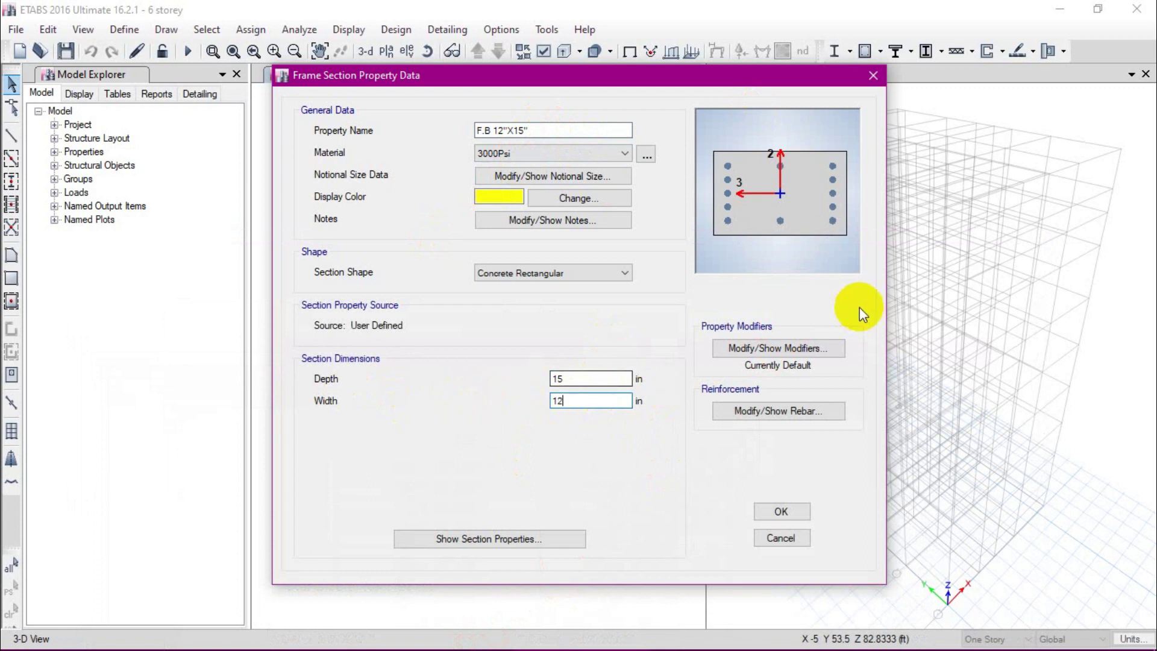
Open the beam section's property modifiers and look up the beam torsional constant and moment of inertia in the Etabs final Training Manual PDF.
click(764, 349)
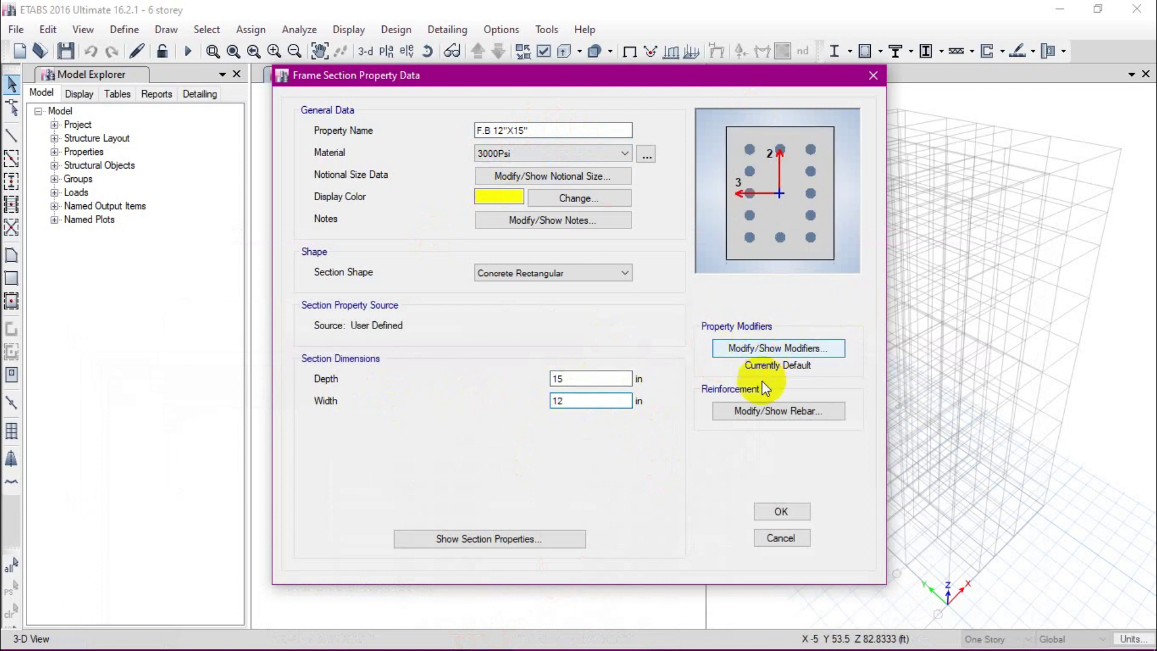
mouse_move(208, 644)
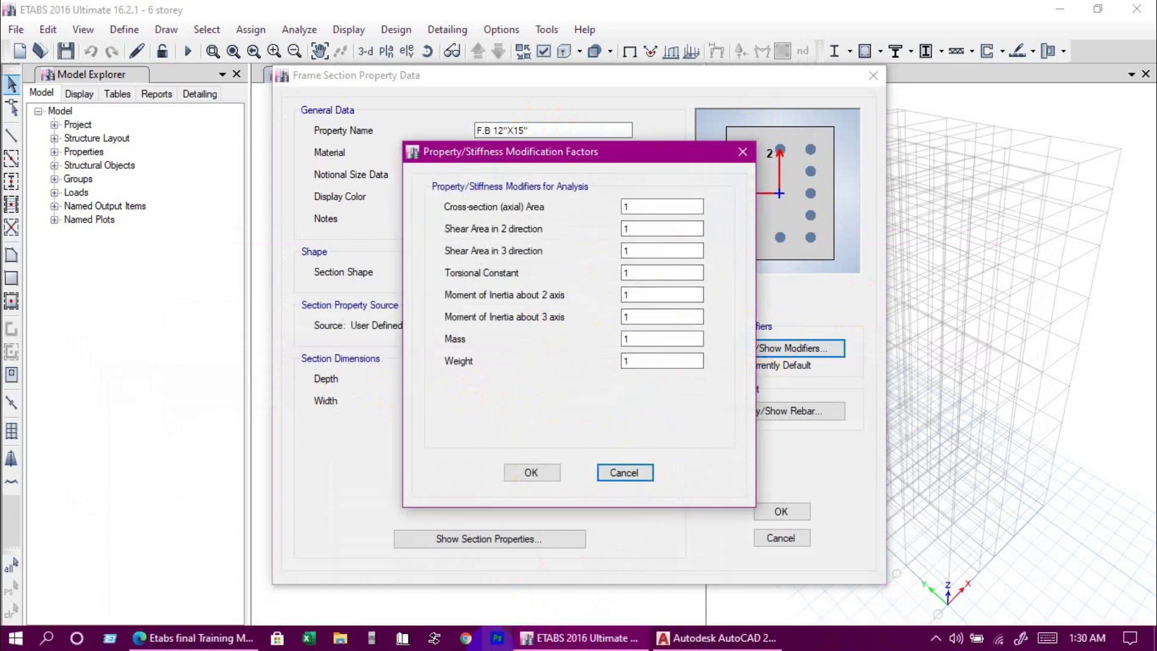
click(188, 581)
scroll(241, 328, down, 10)
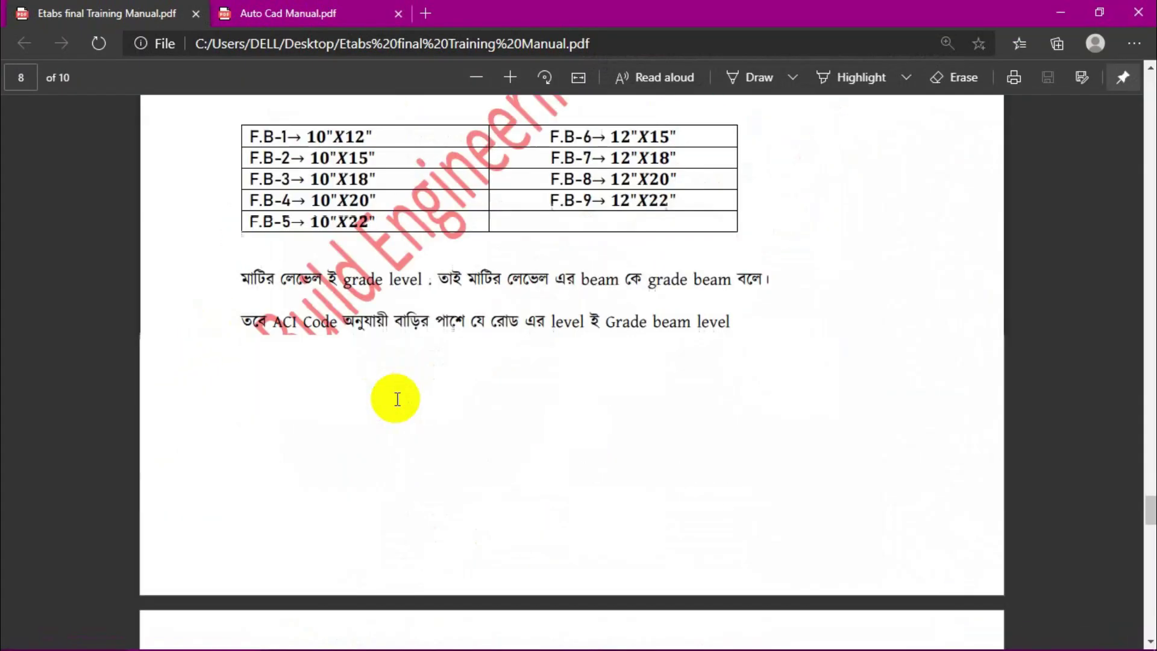
scroll(397, 399, down, 10)
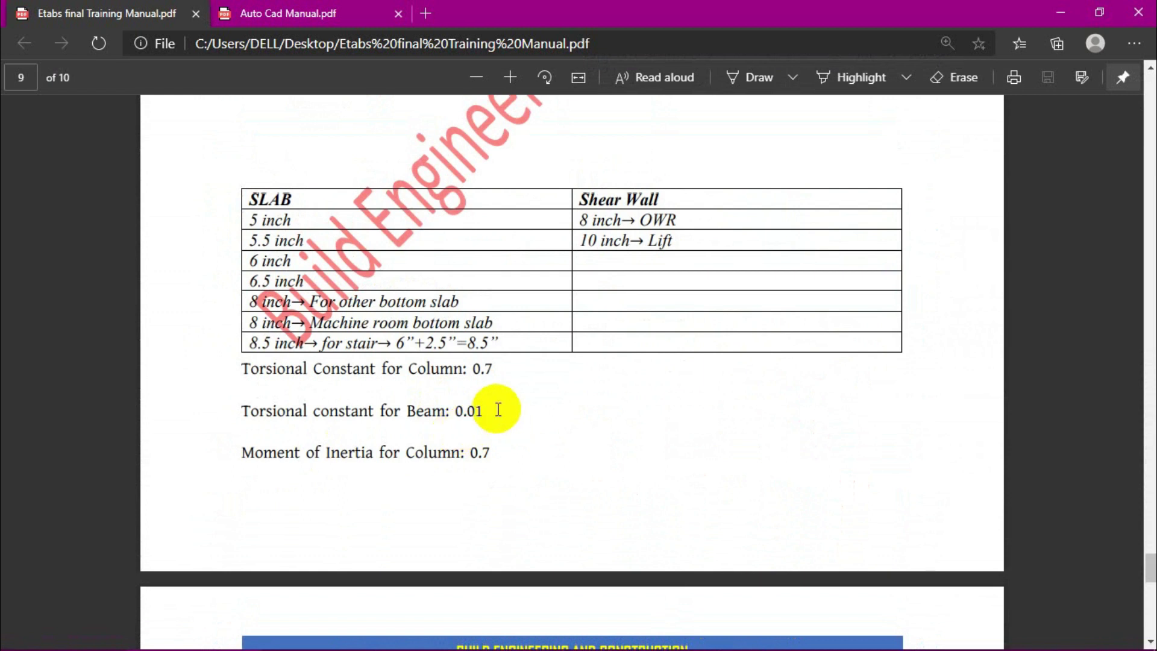
scroll(517, 490, down, 5)
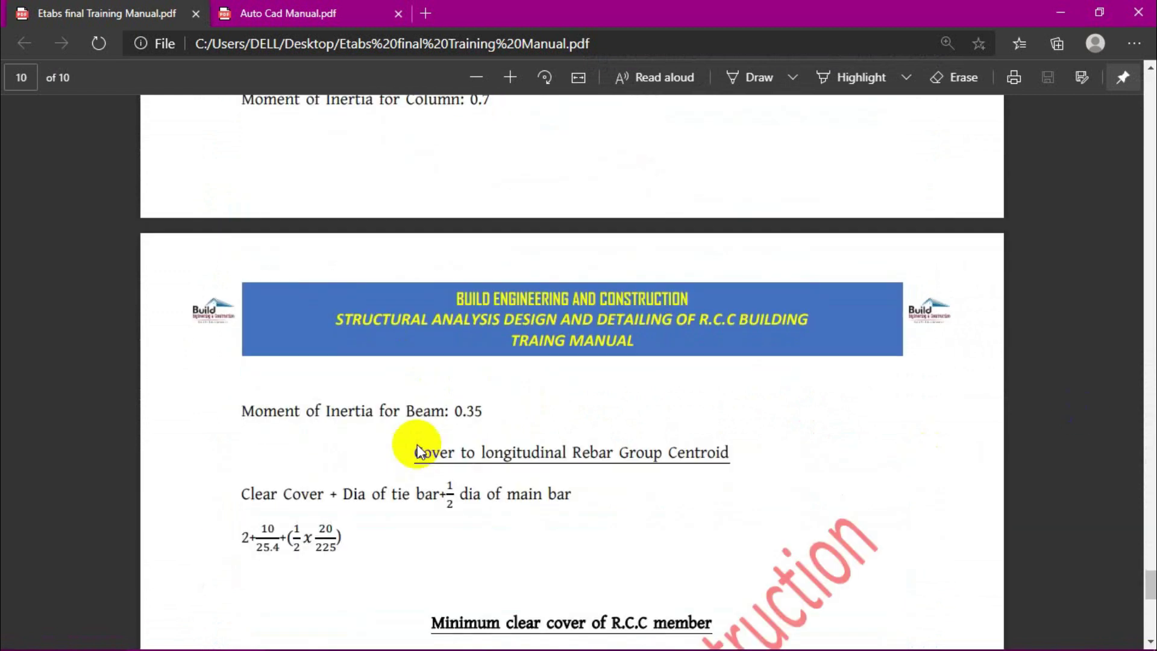
scroll(469, 361, up, 4)
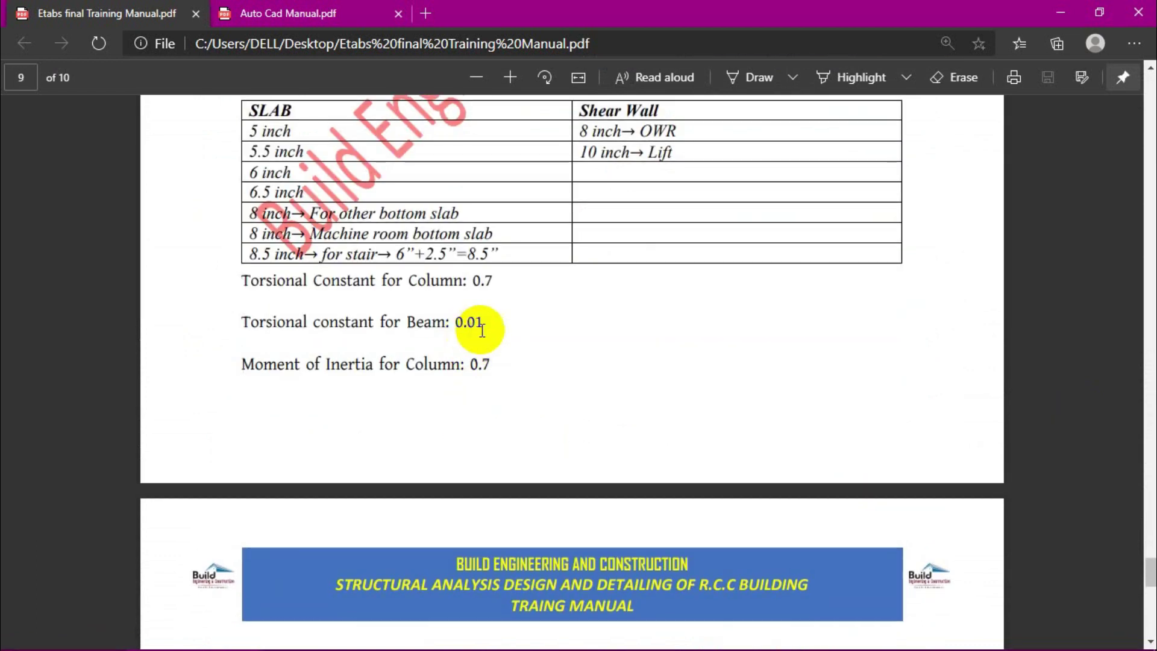
Copy the beam torsional constant 0.01 from the manual into the section's Torsional Constant modifier in ETABS.
drag(480, 328, 459, 322)
right_click(458, 322)
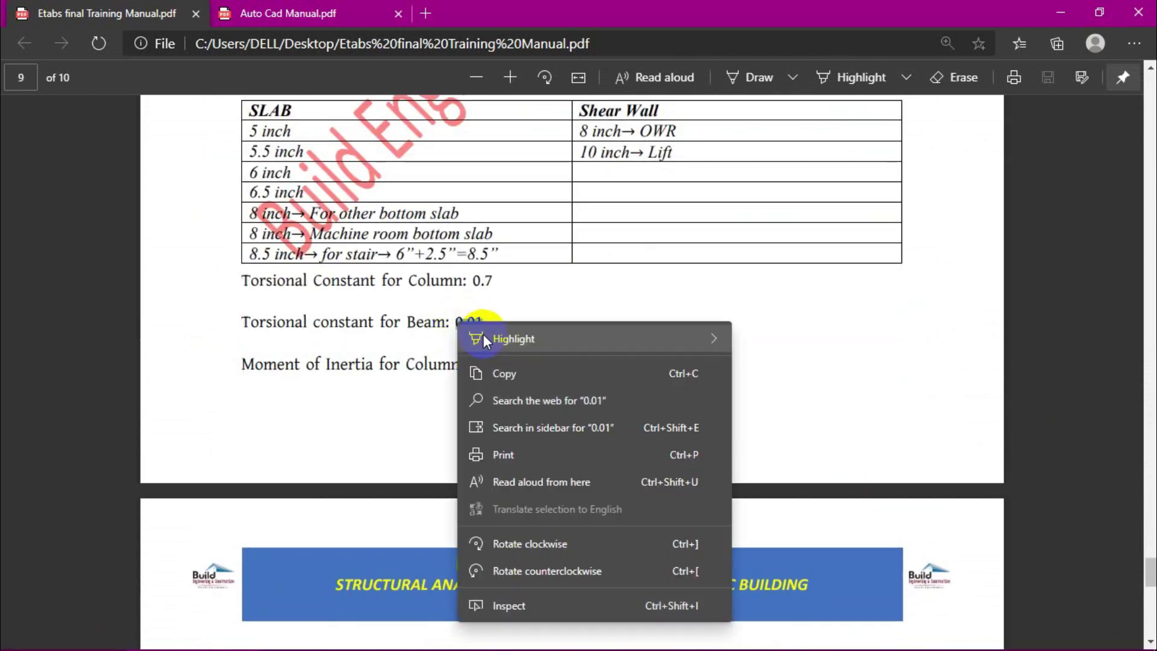
click(495, 373)
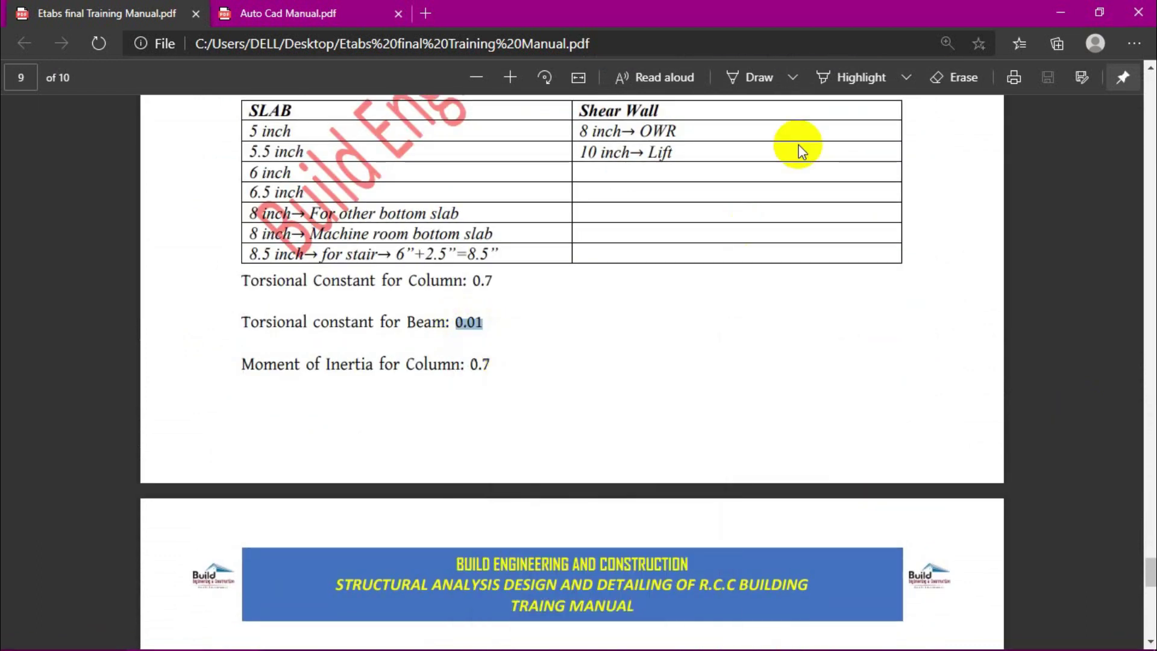
click(1048, 11)
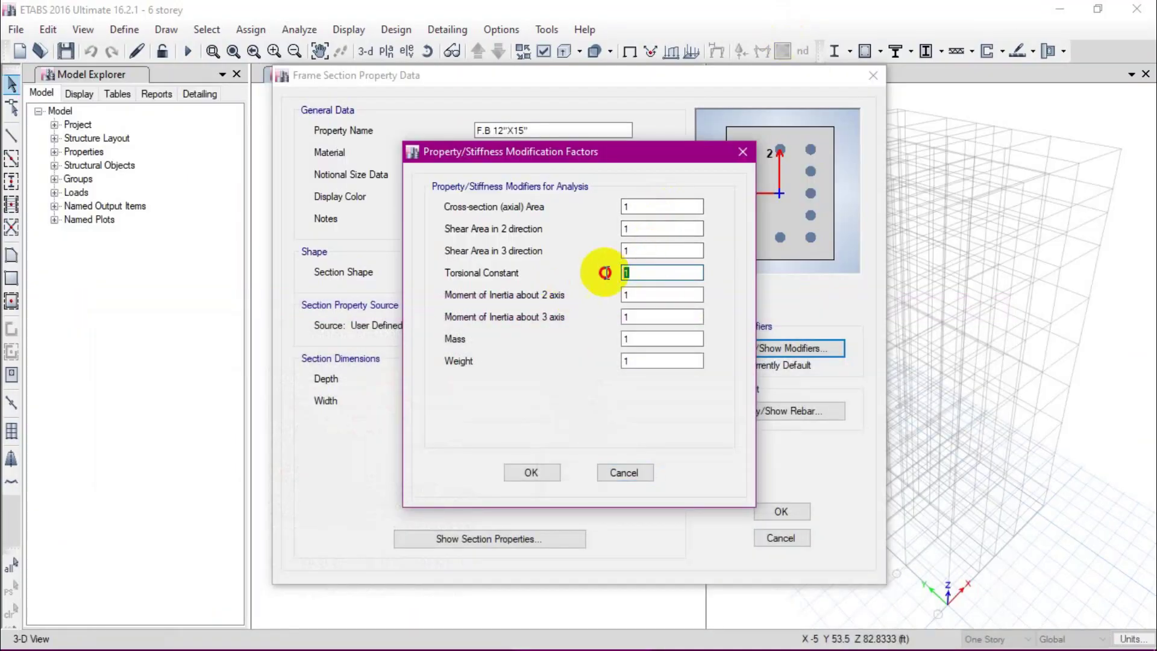
double_click(648, 272)
right_click(647, 271)
click(687, 341)
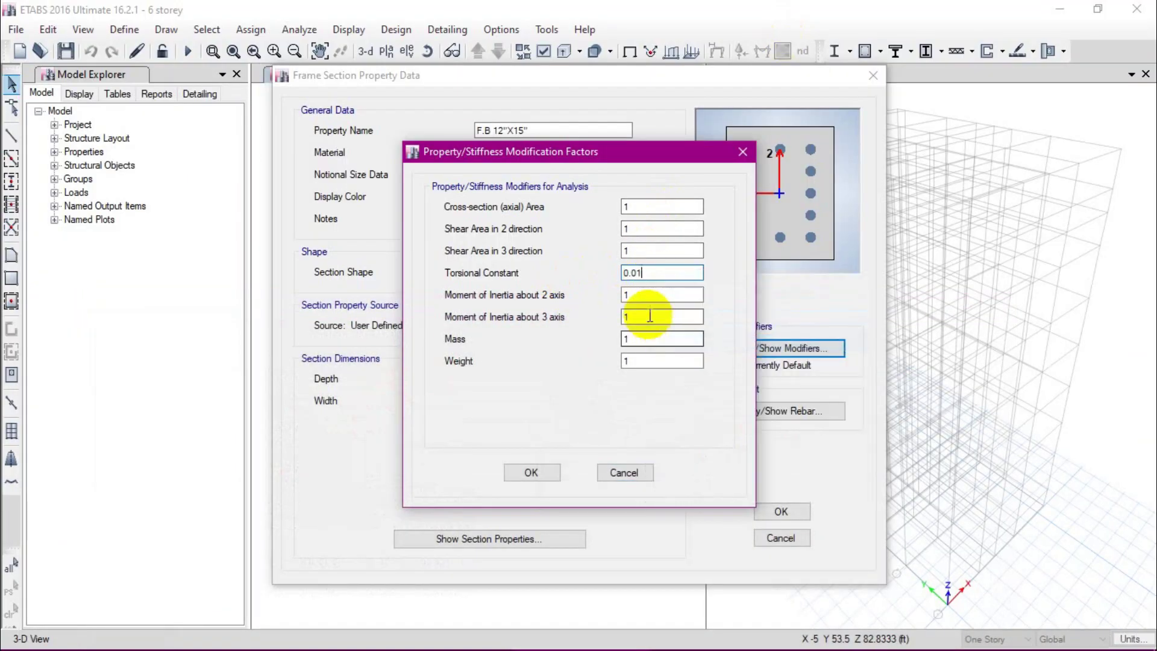
Set the moment of inertia modifiers about the 2 and 3 axes to .35 and accept the modifiers.
key(Tab)
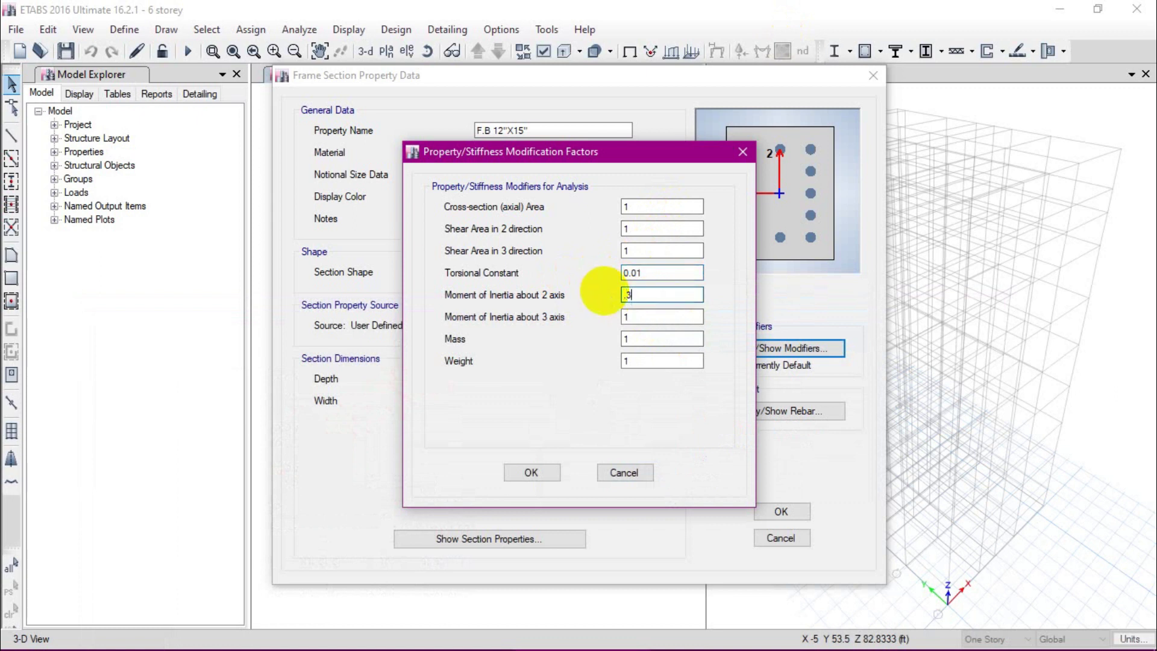
key(Tab)
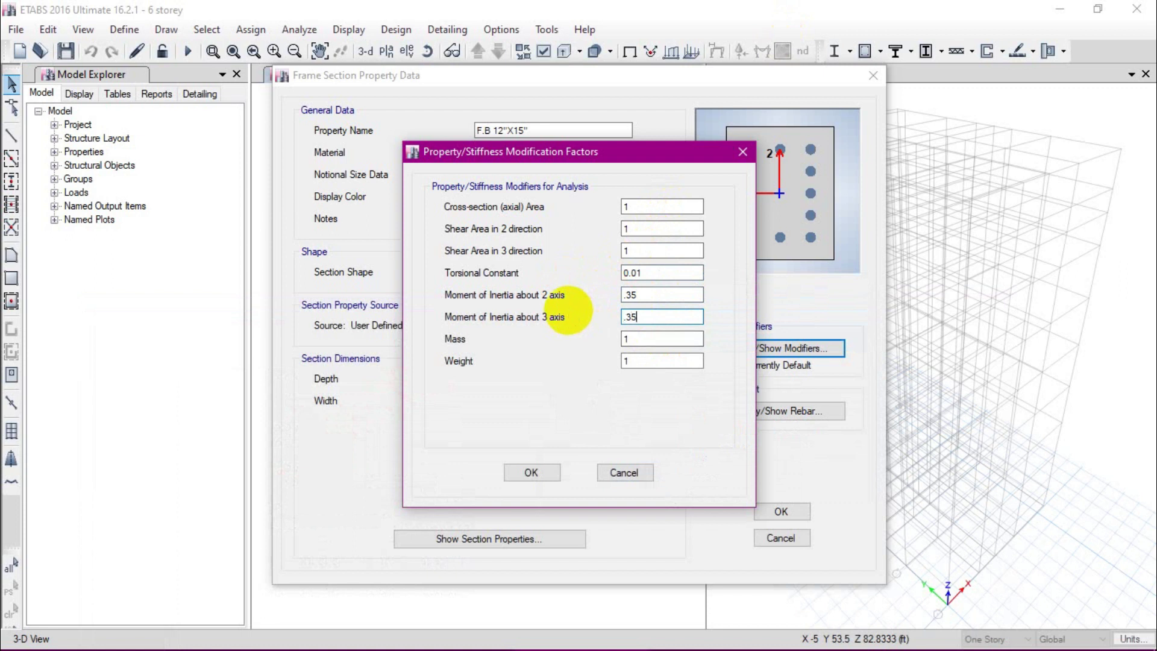
click(532, 473)
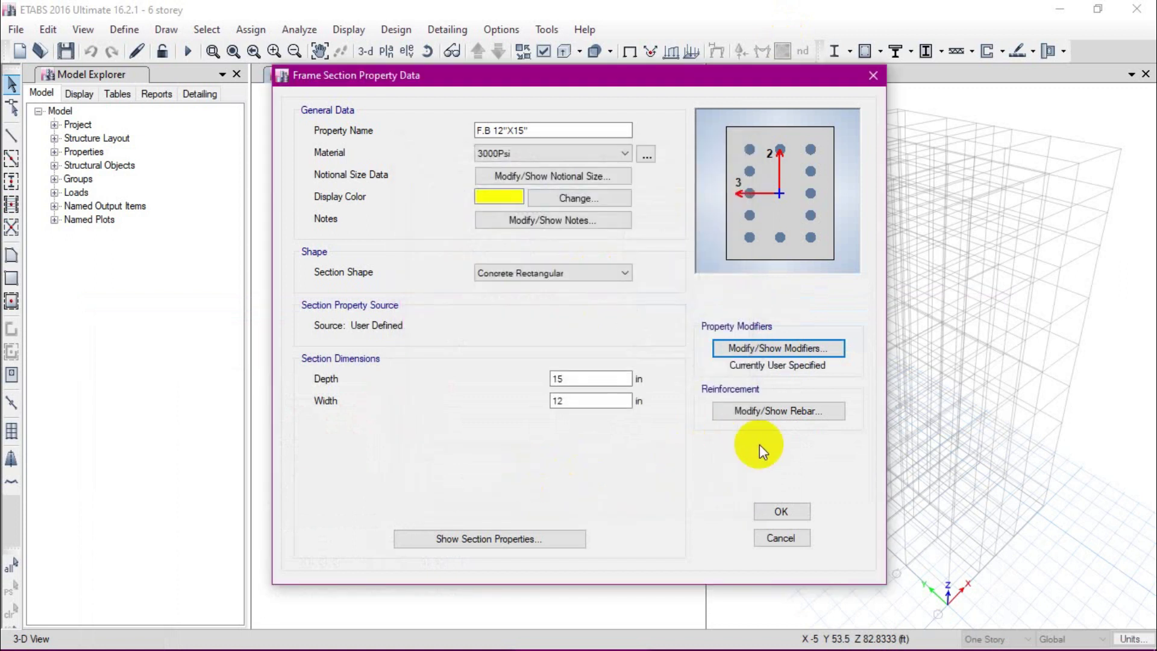
Set the section's reinforcement design type to M3 Design Only (Beam) and accept the finished section in the frame properties.
click(778, 411)
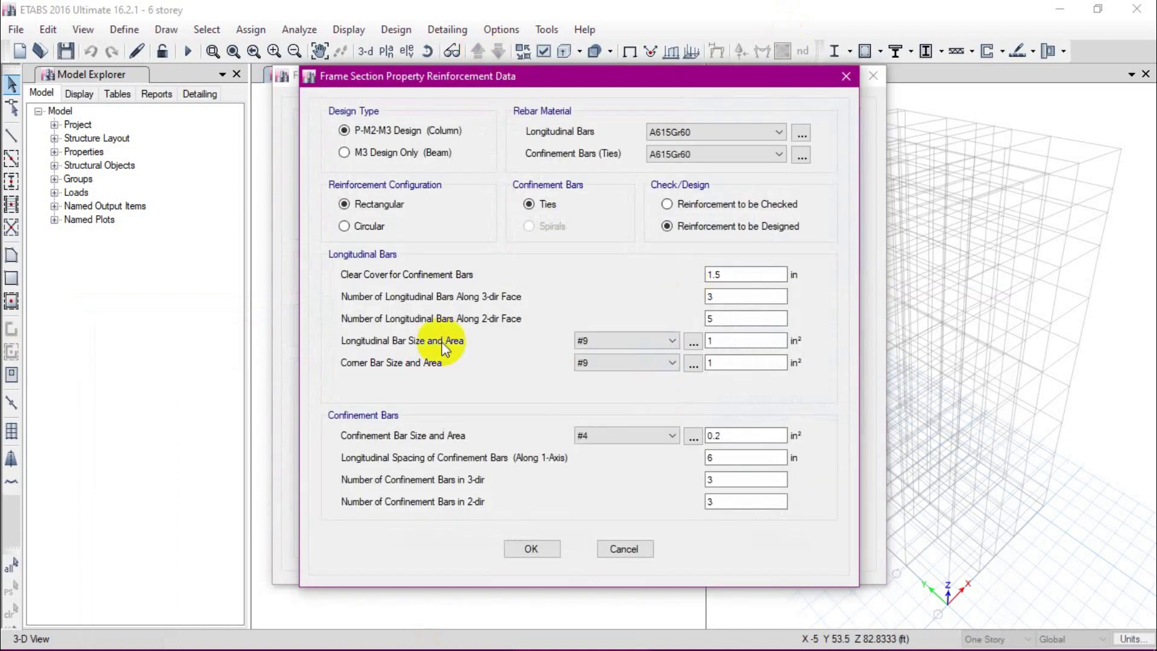
click(381, 154)
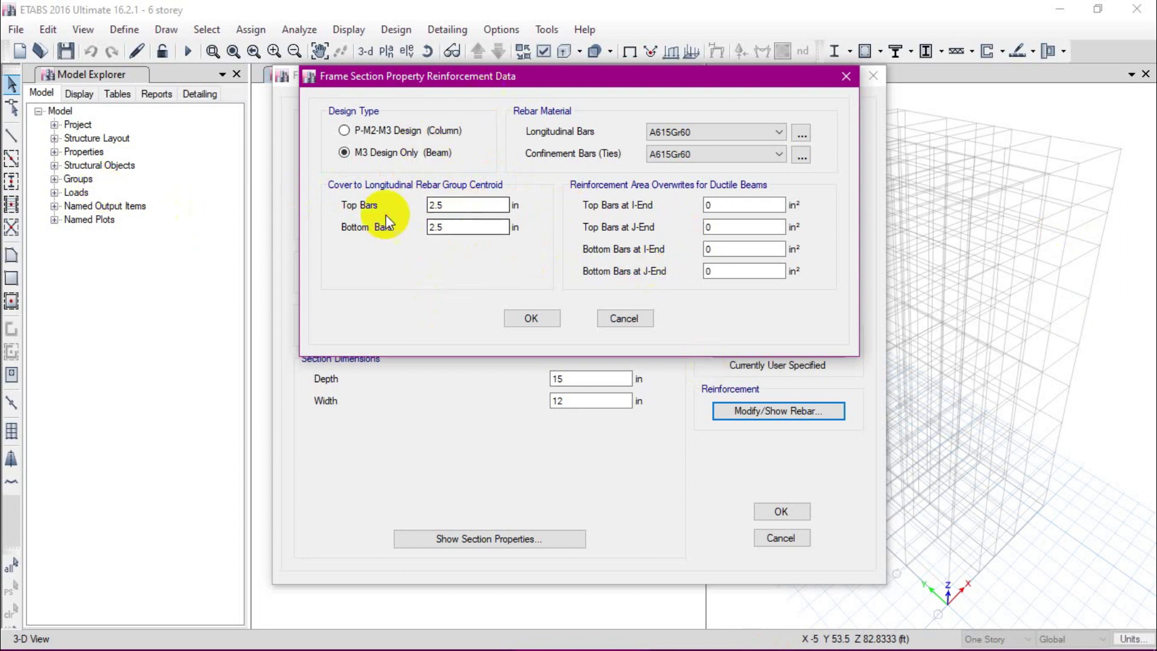
click(529, 325)
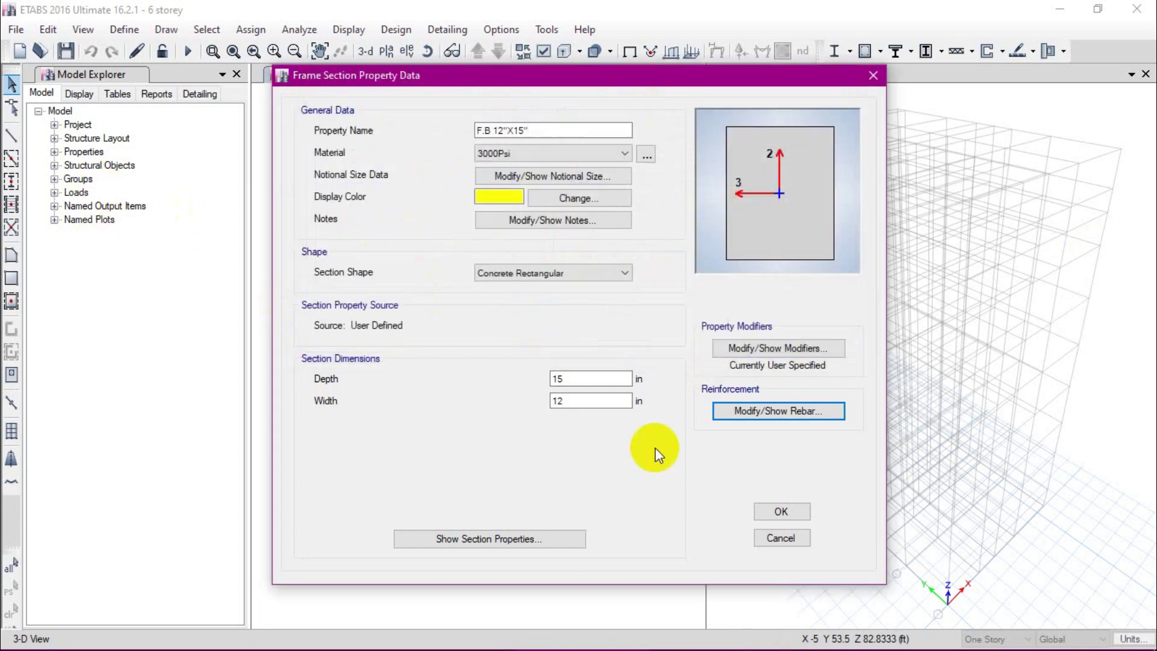
click(768, 514)
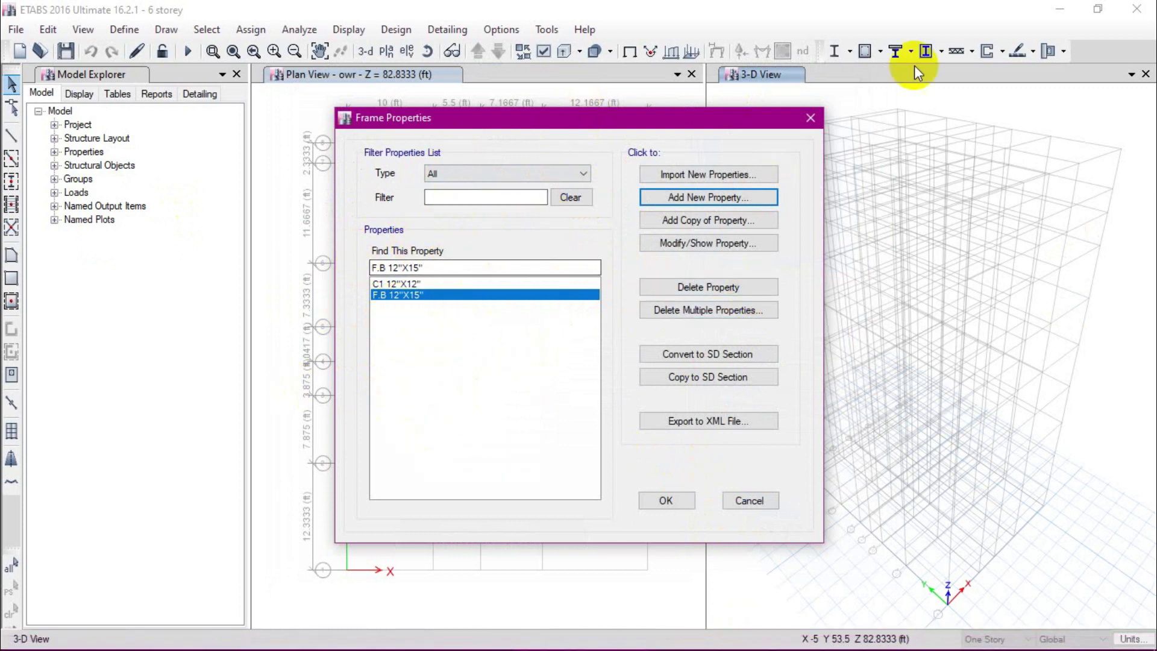
click(663, 500)
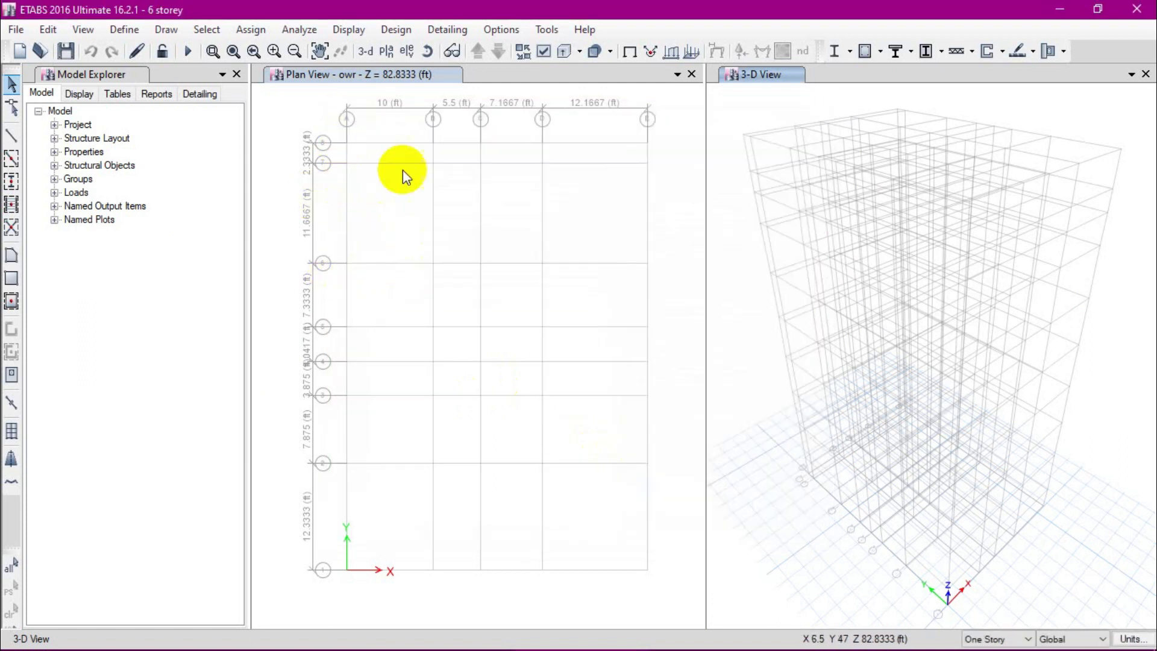
scroll(410, 173, down, 3)
scroll(415, 292, up, 3)
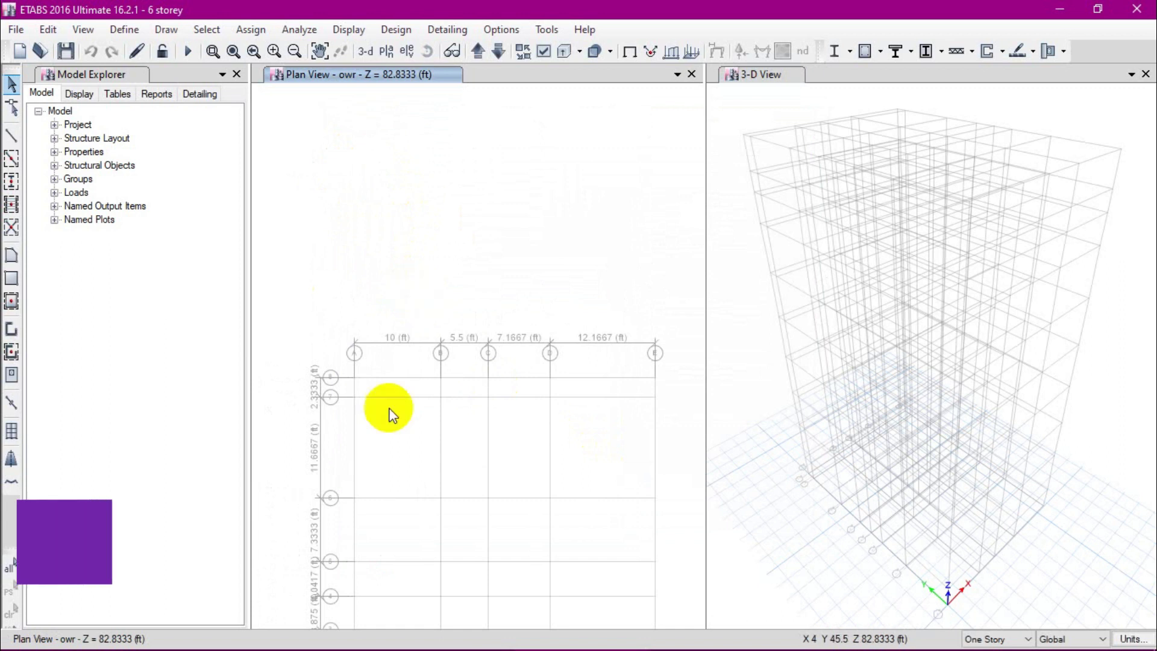
middle_drag(393, 416, 364, 276)
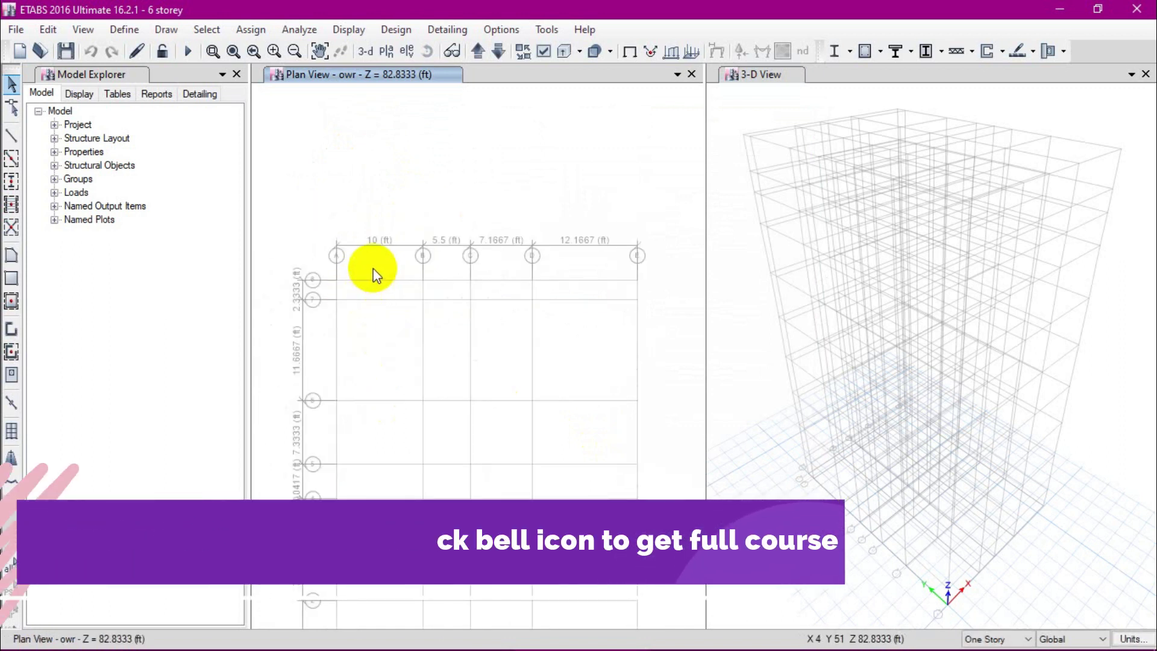
scroll(329, 307, up, 3)
scroll(334, 305, down, 6)
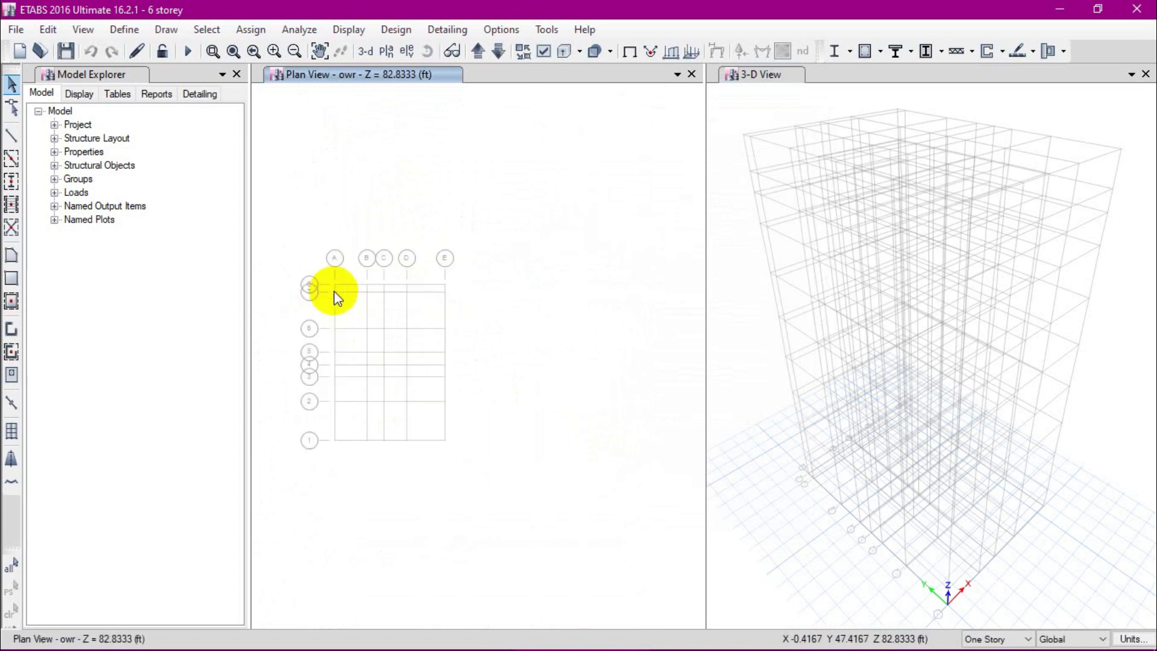
scroll(360, 297, up, 2)
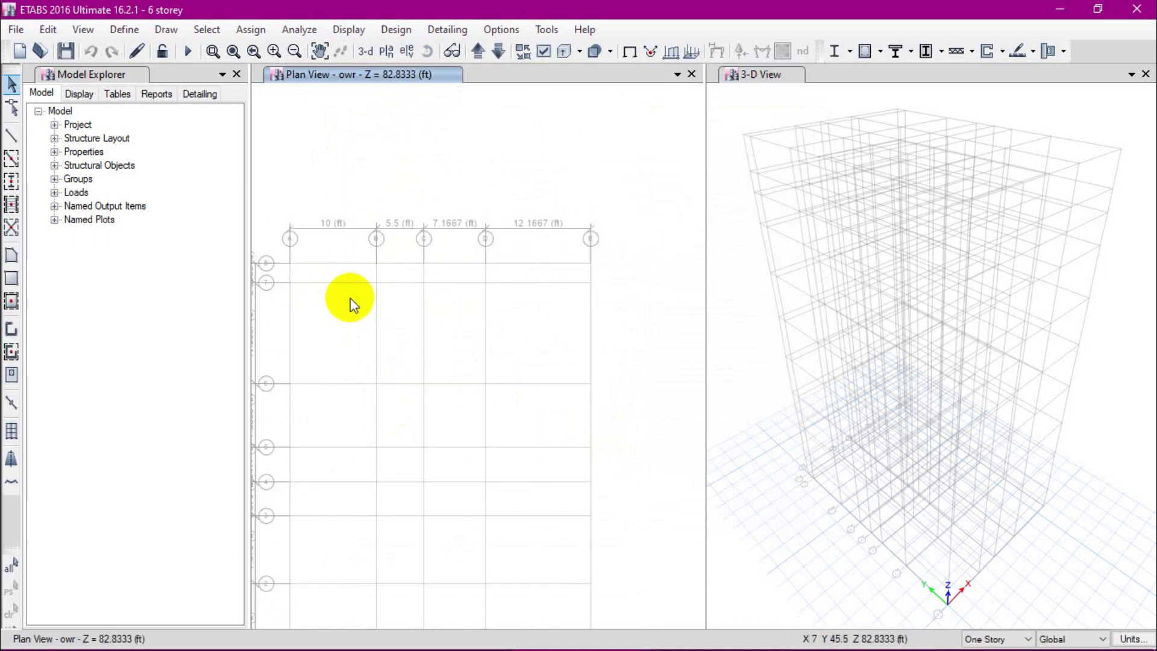
scroll(350, 302, up, 4)
scroll(384, 278, down, 3)
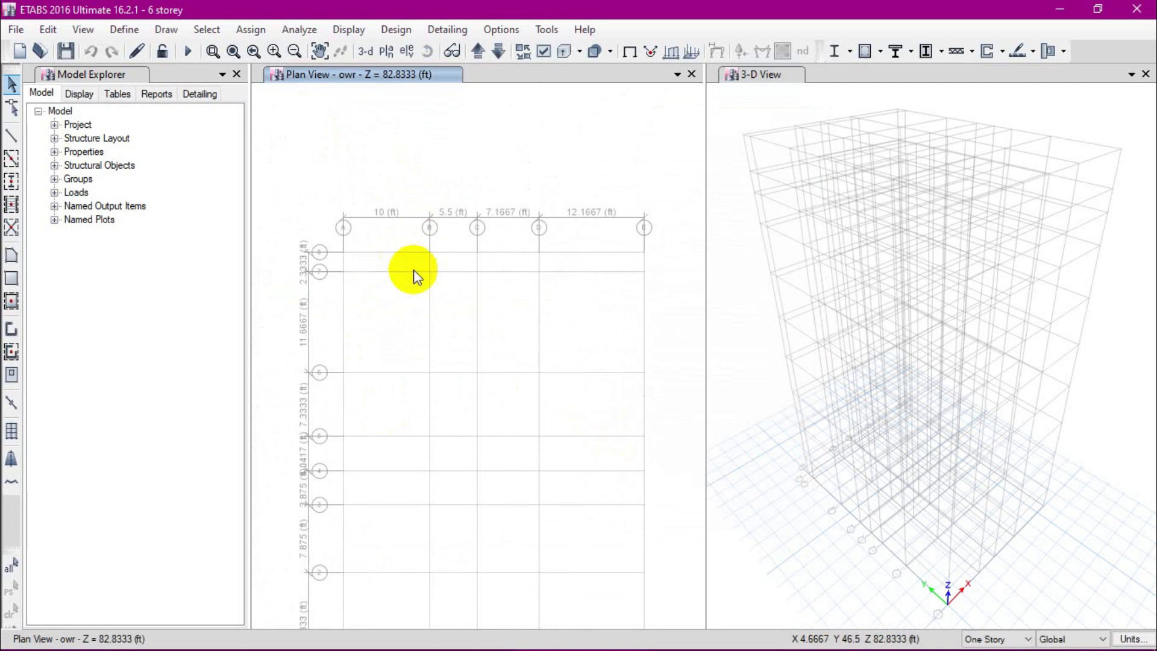